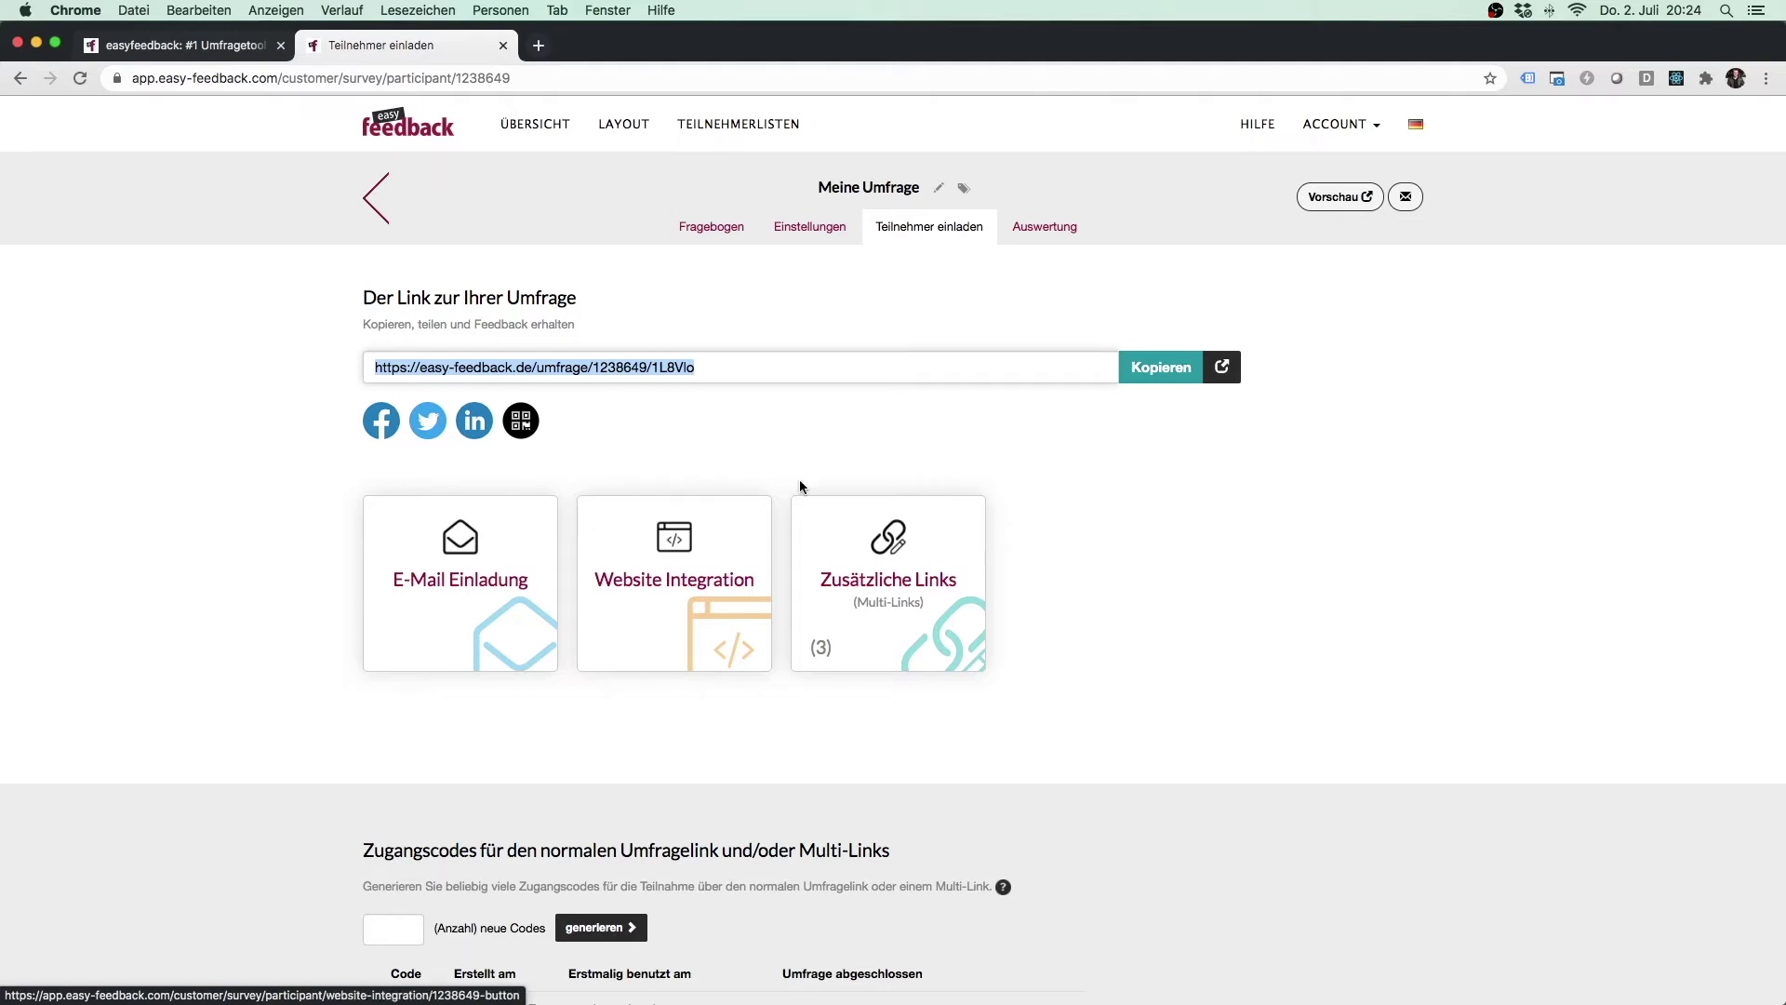
Deselect the Meine Umfrage survey link on the invitation page and go to the participant lists.
{"action": "left_click", "coordinate": [1212, 513]}
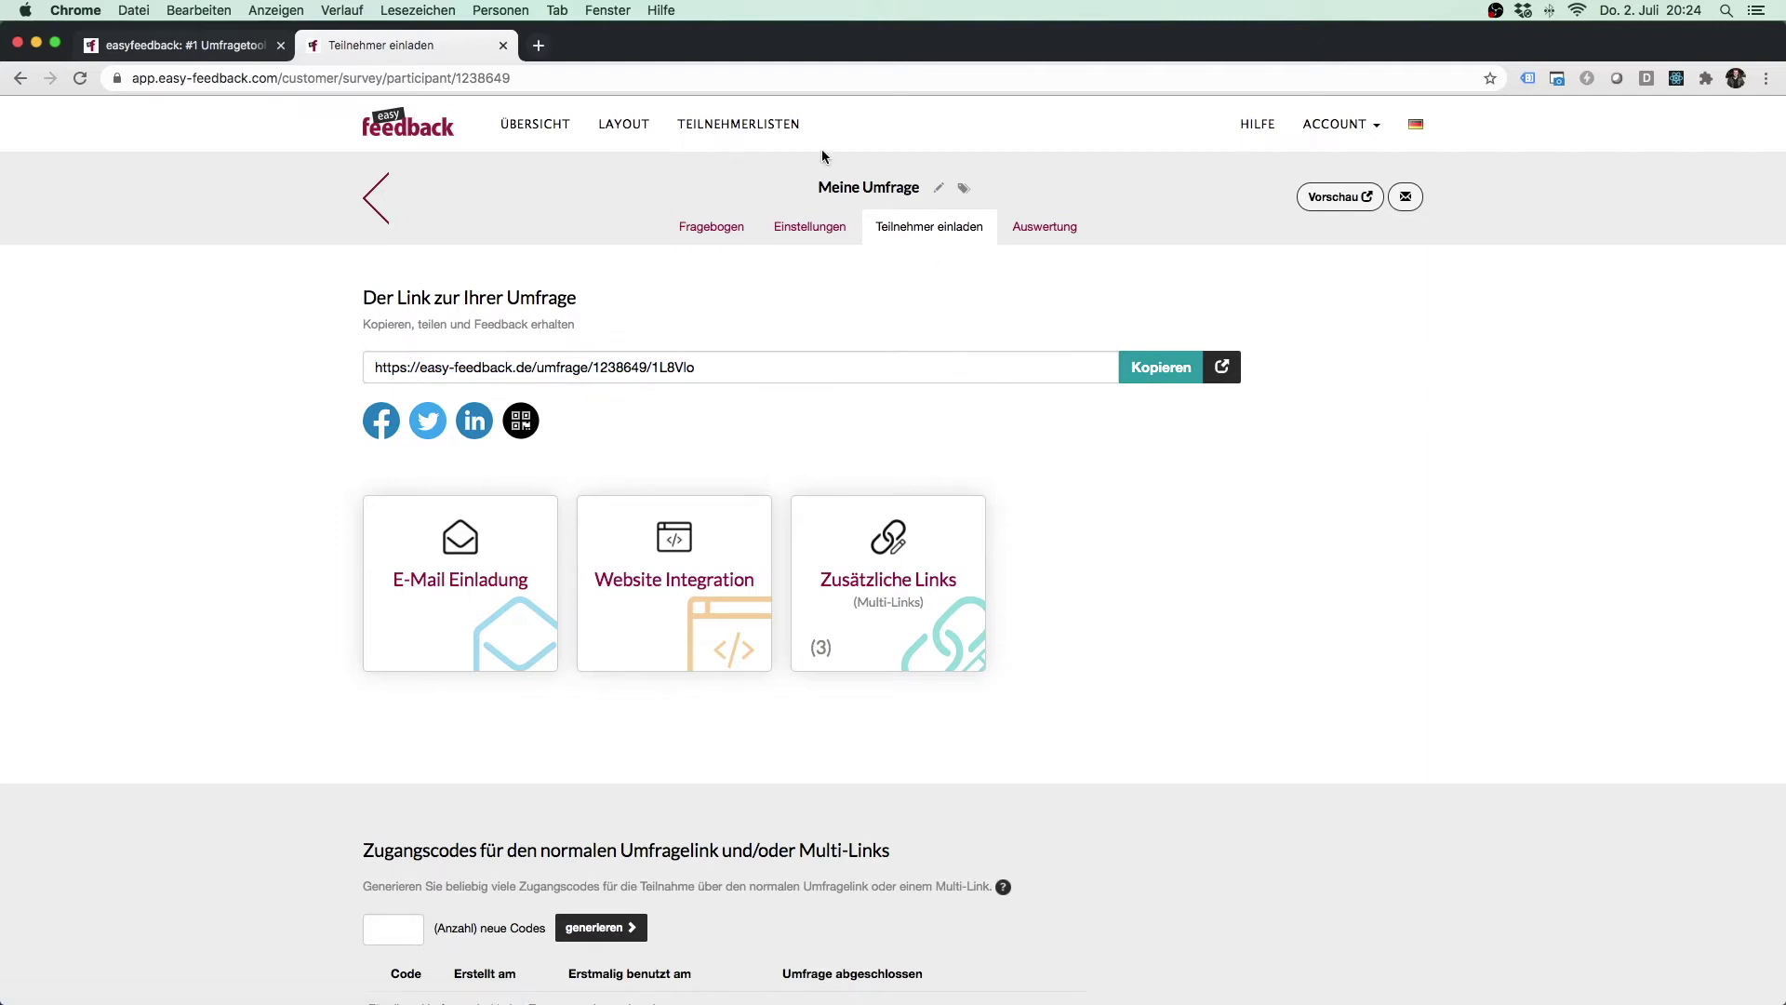
{"action": "left_click", "coordinate": [735, 128]}
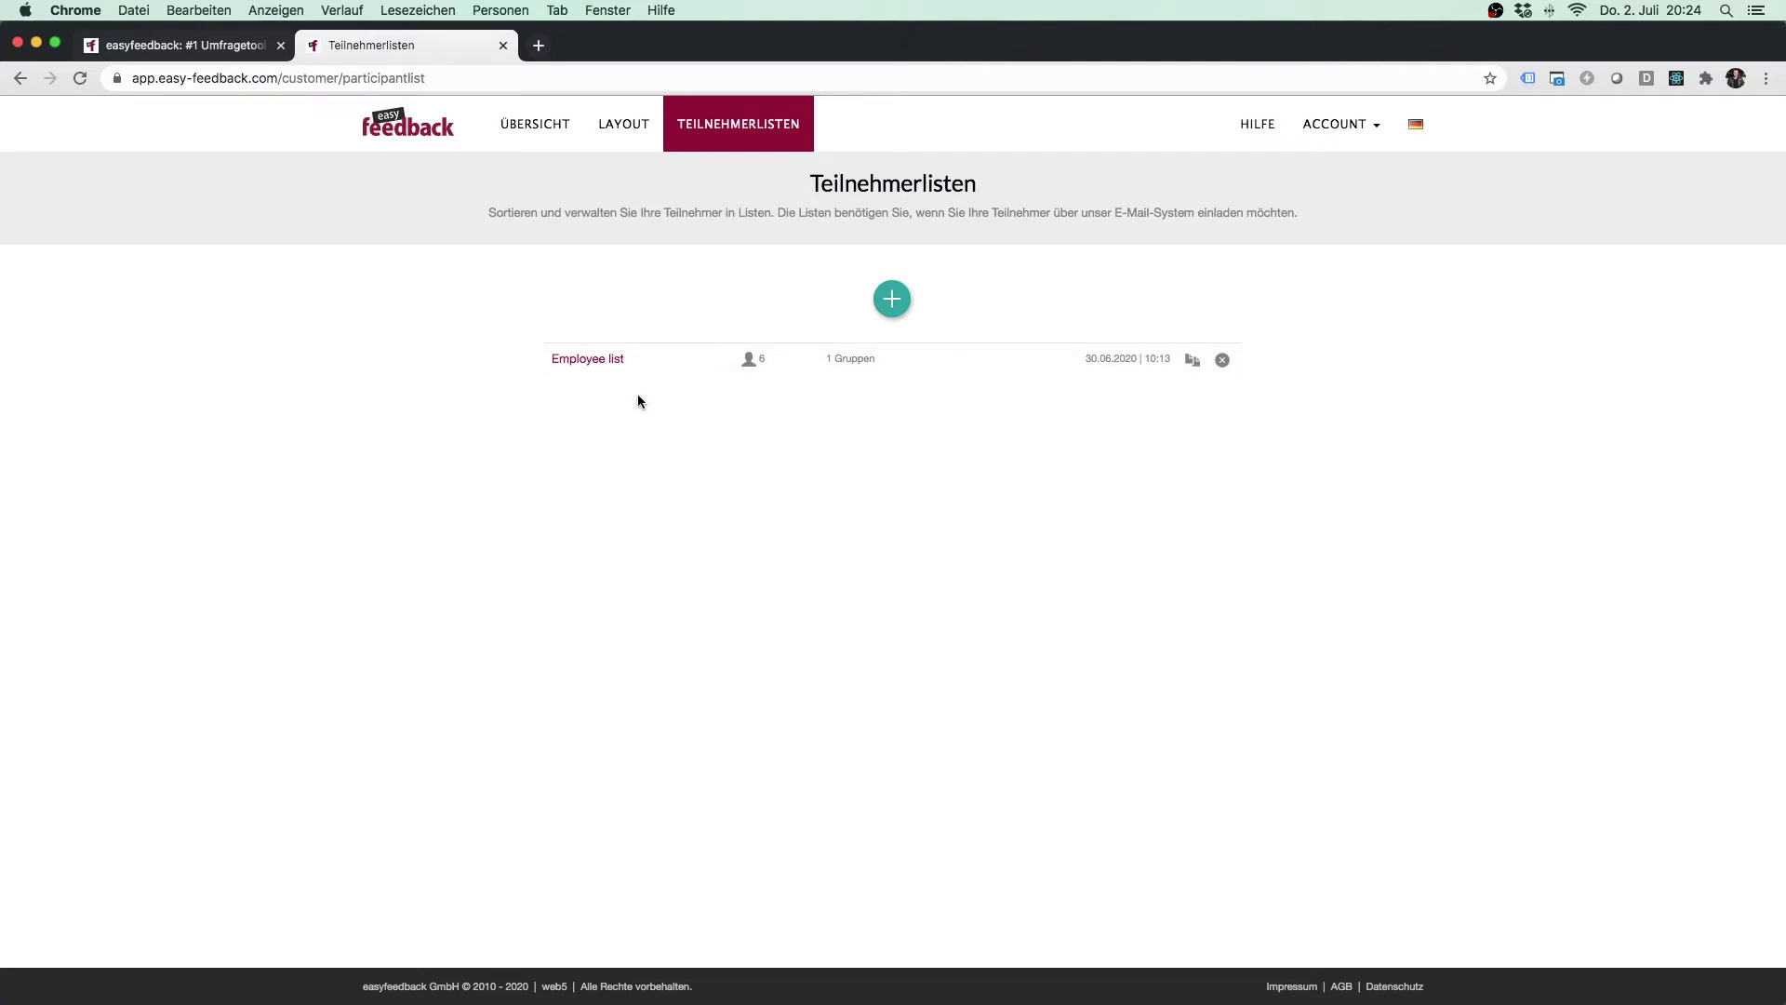
Open the Employee list and review its six participants and the Assessment Round Summer 2020 group.
{"action": "left_click", "coordinate": [609, 359]}
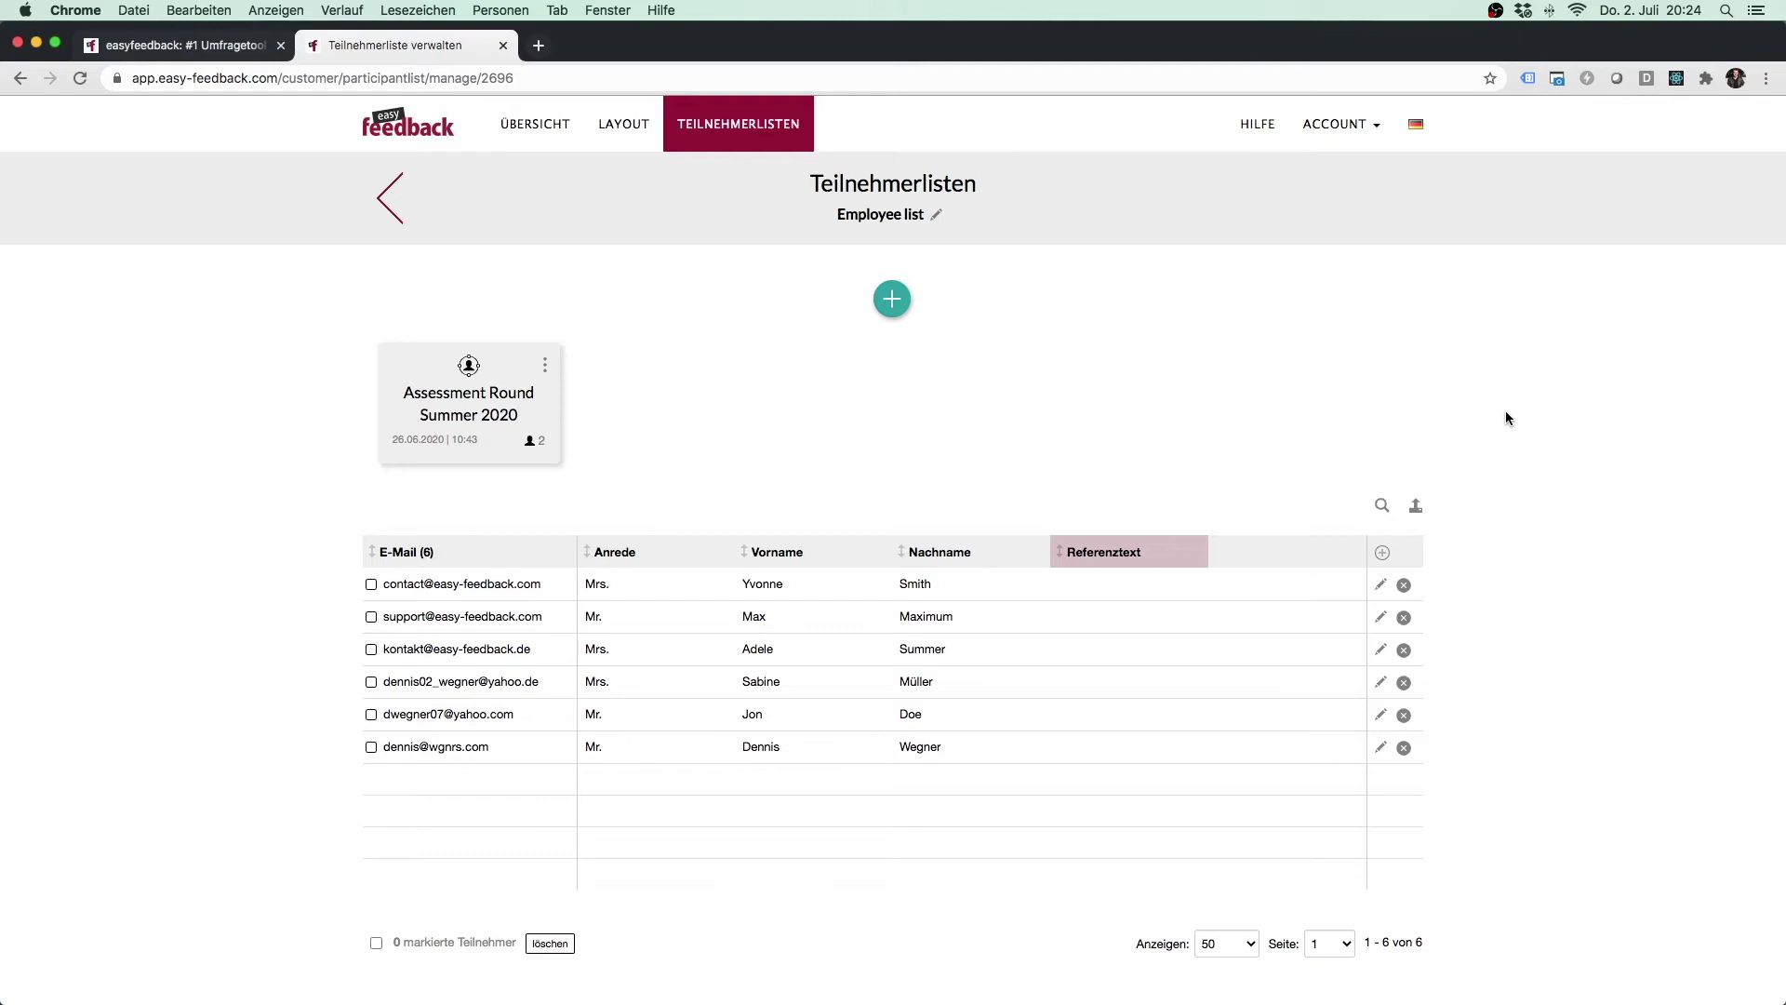
{"action": "scroll", "coordinate": [1507, 418], "scroll_direction": "down", "scroll_amount": 3}
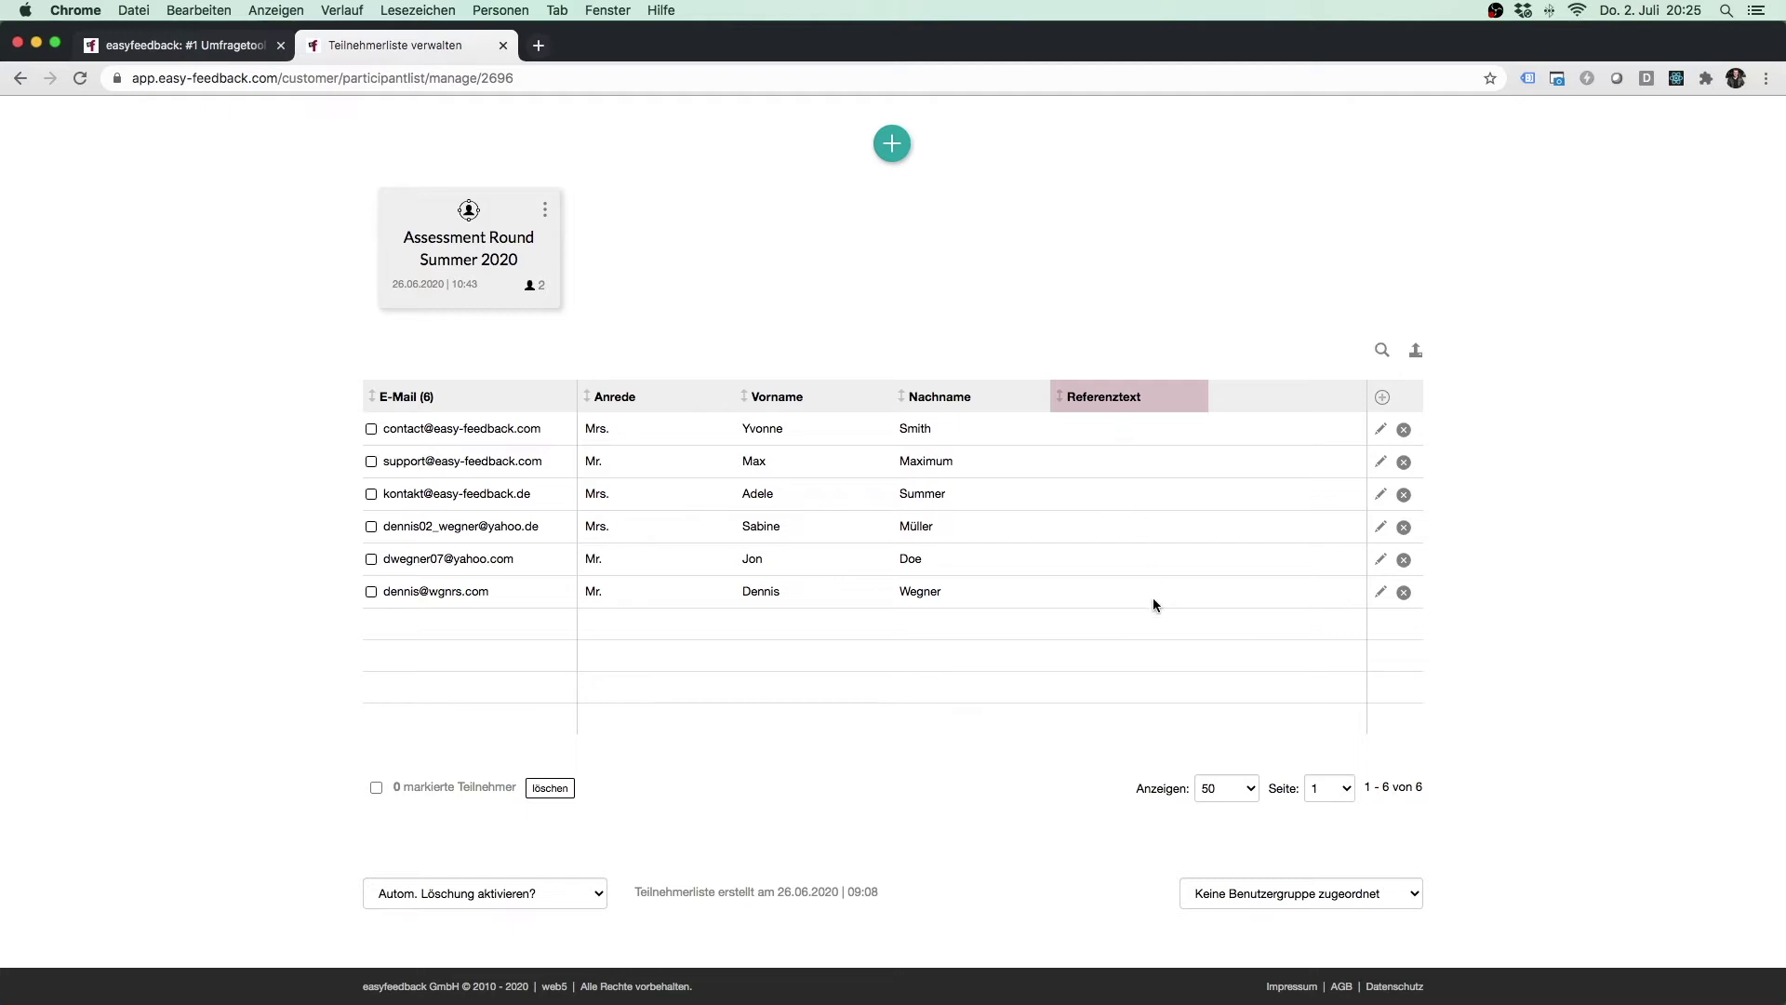
{"action": "scroll", "coordinate": [1154, 599], "scroll_direction": "up", "scroll_amount": 3}
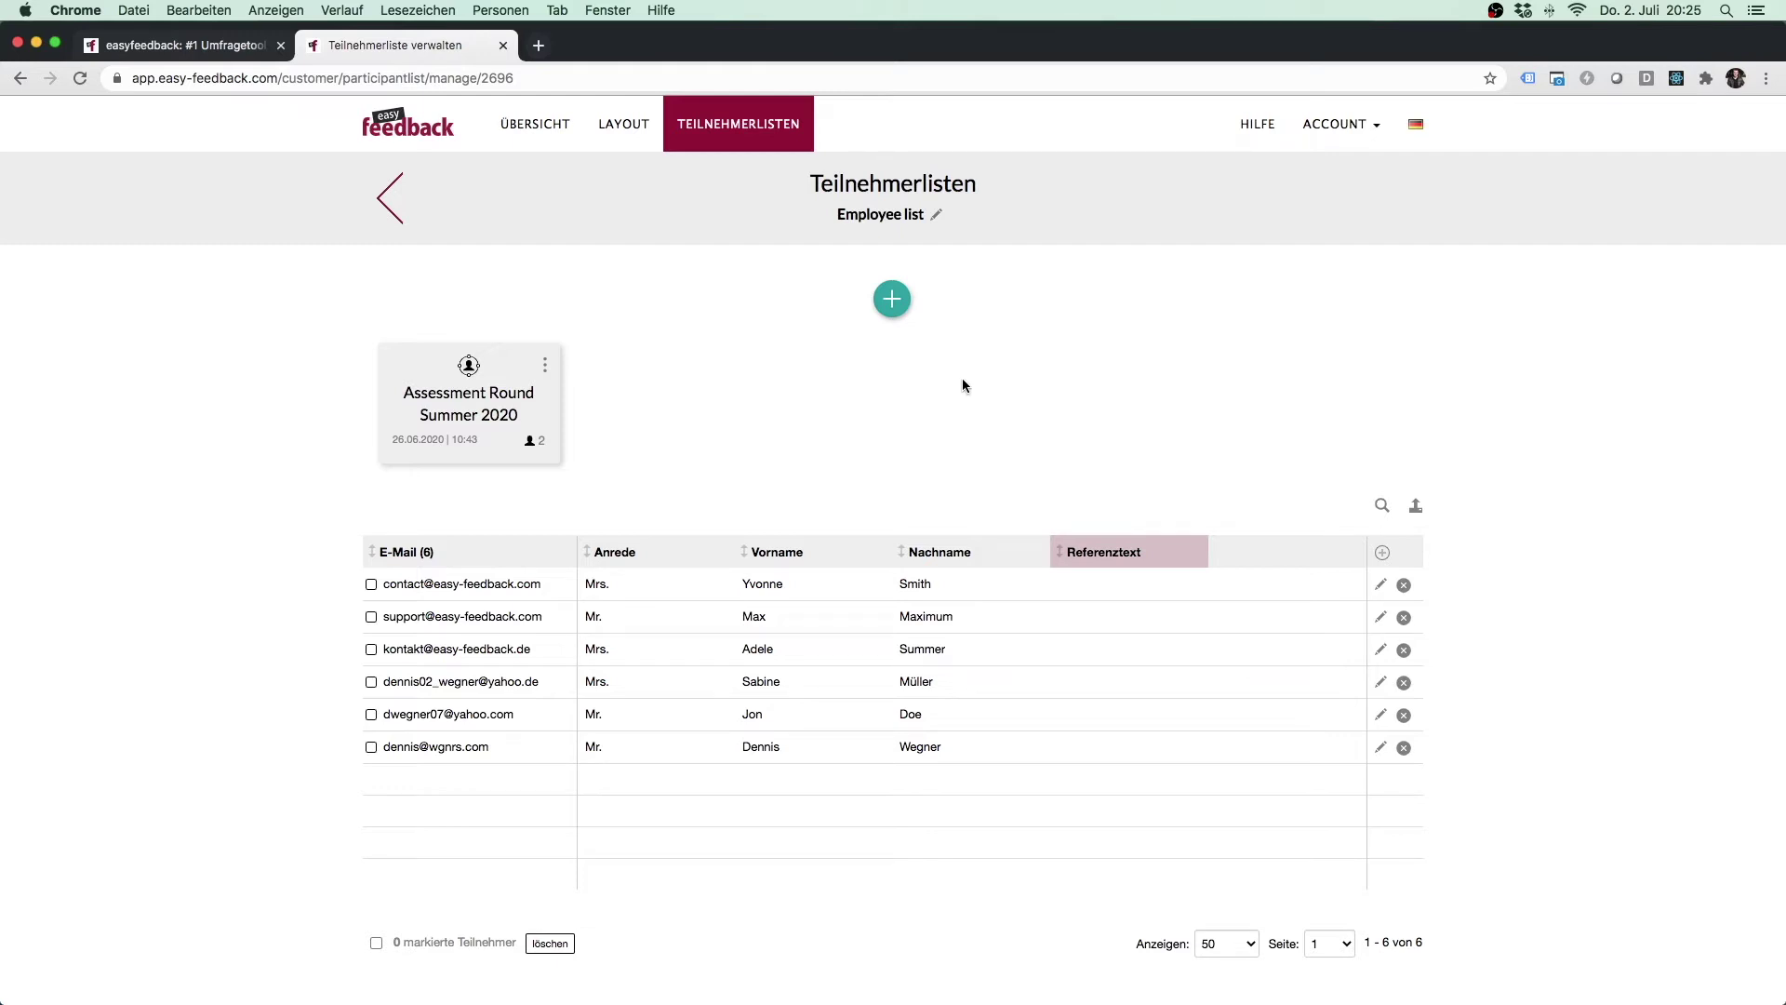
{"action": "left_click", "coordinate": [895, 308]}
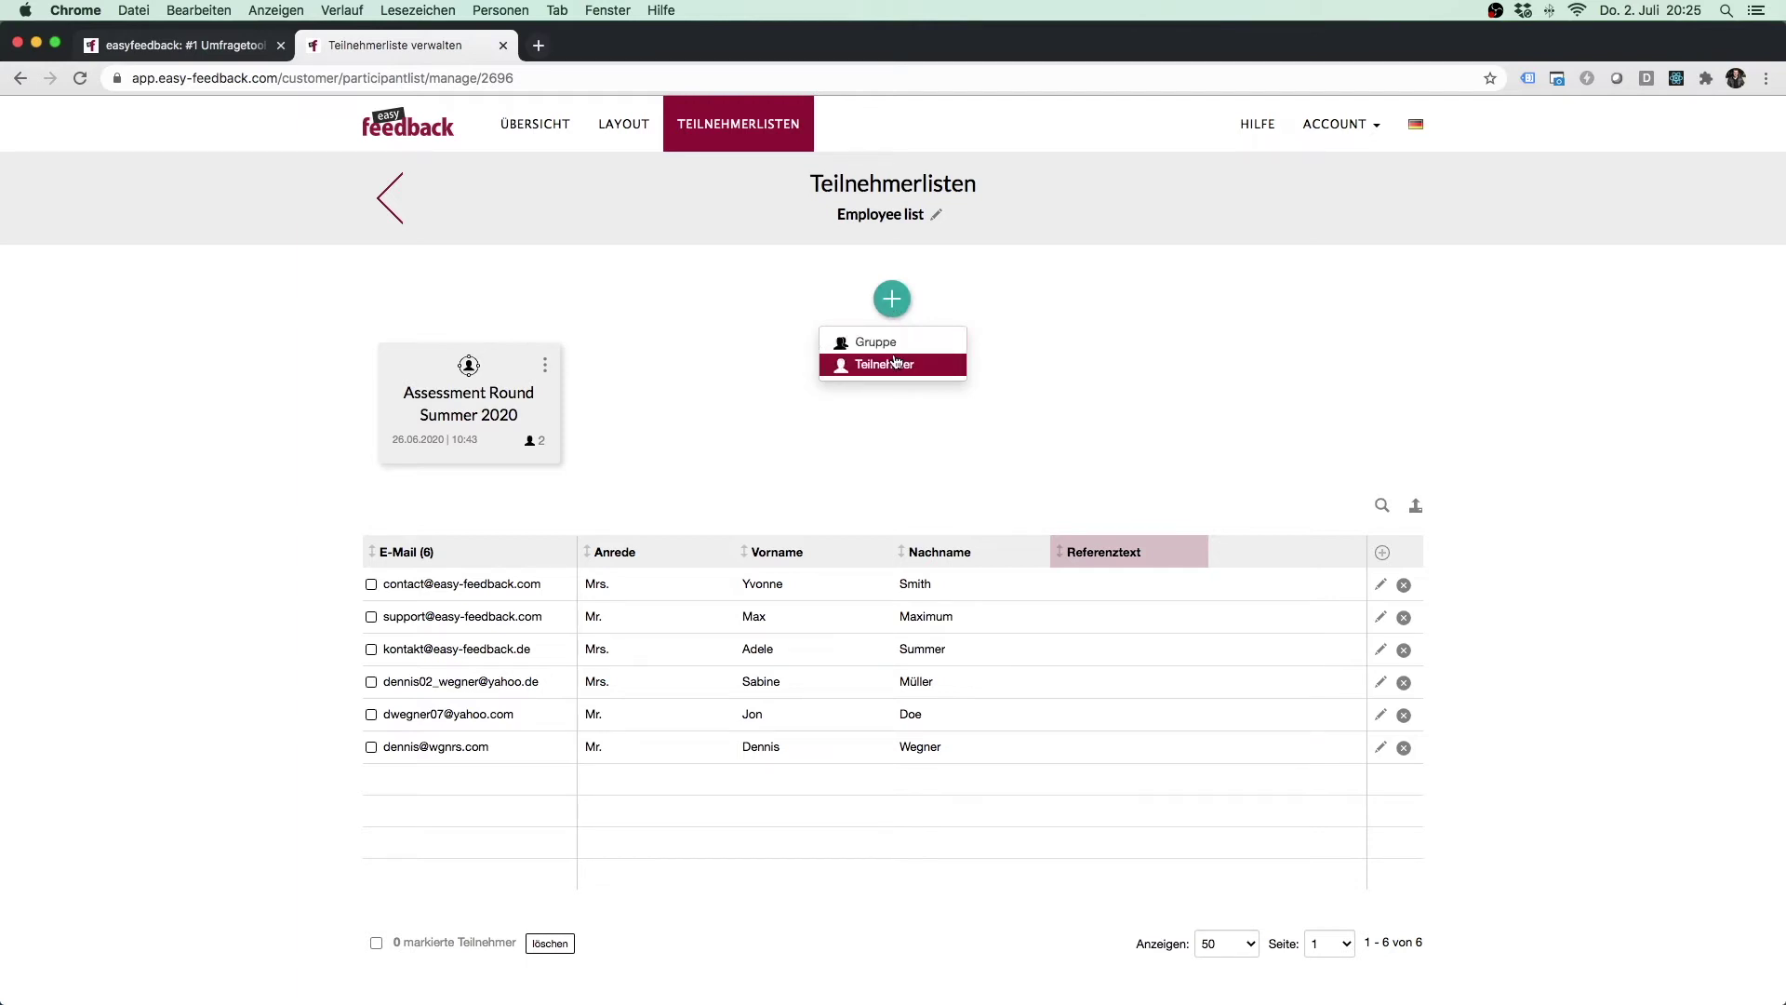
{"action": "left_click", "coordinate": [892, 365]}
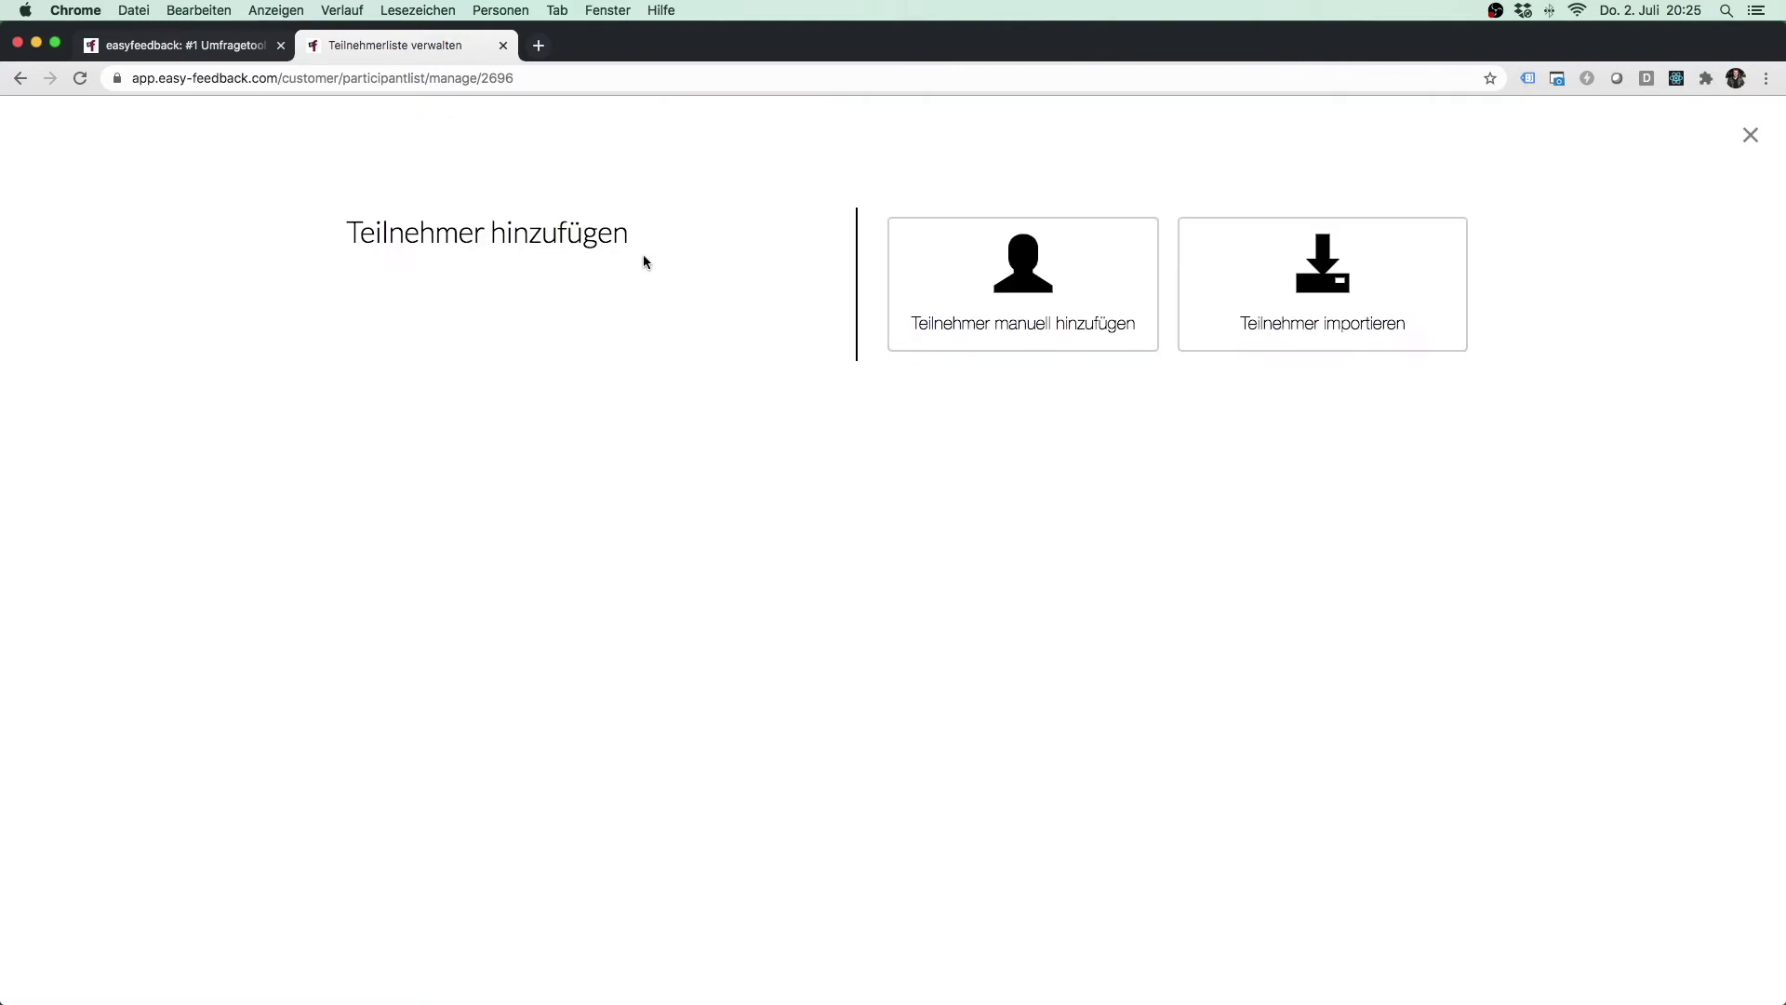
{"action": "left_click", "coordinate": [1017, 281]}
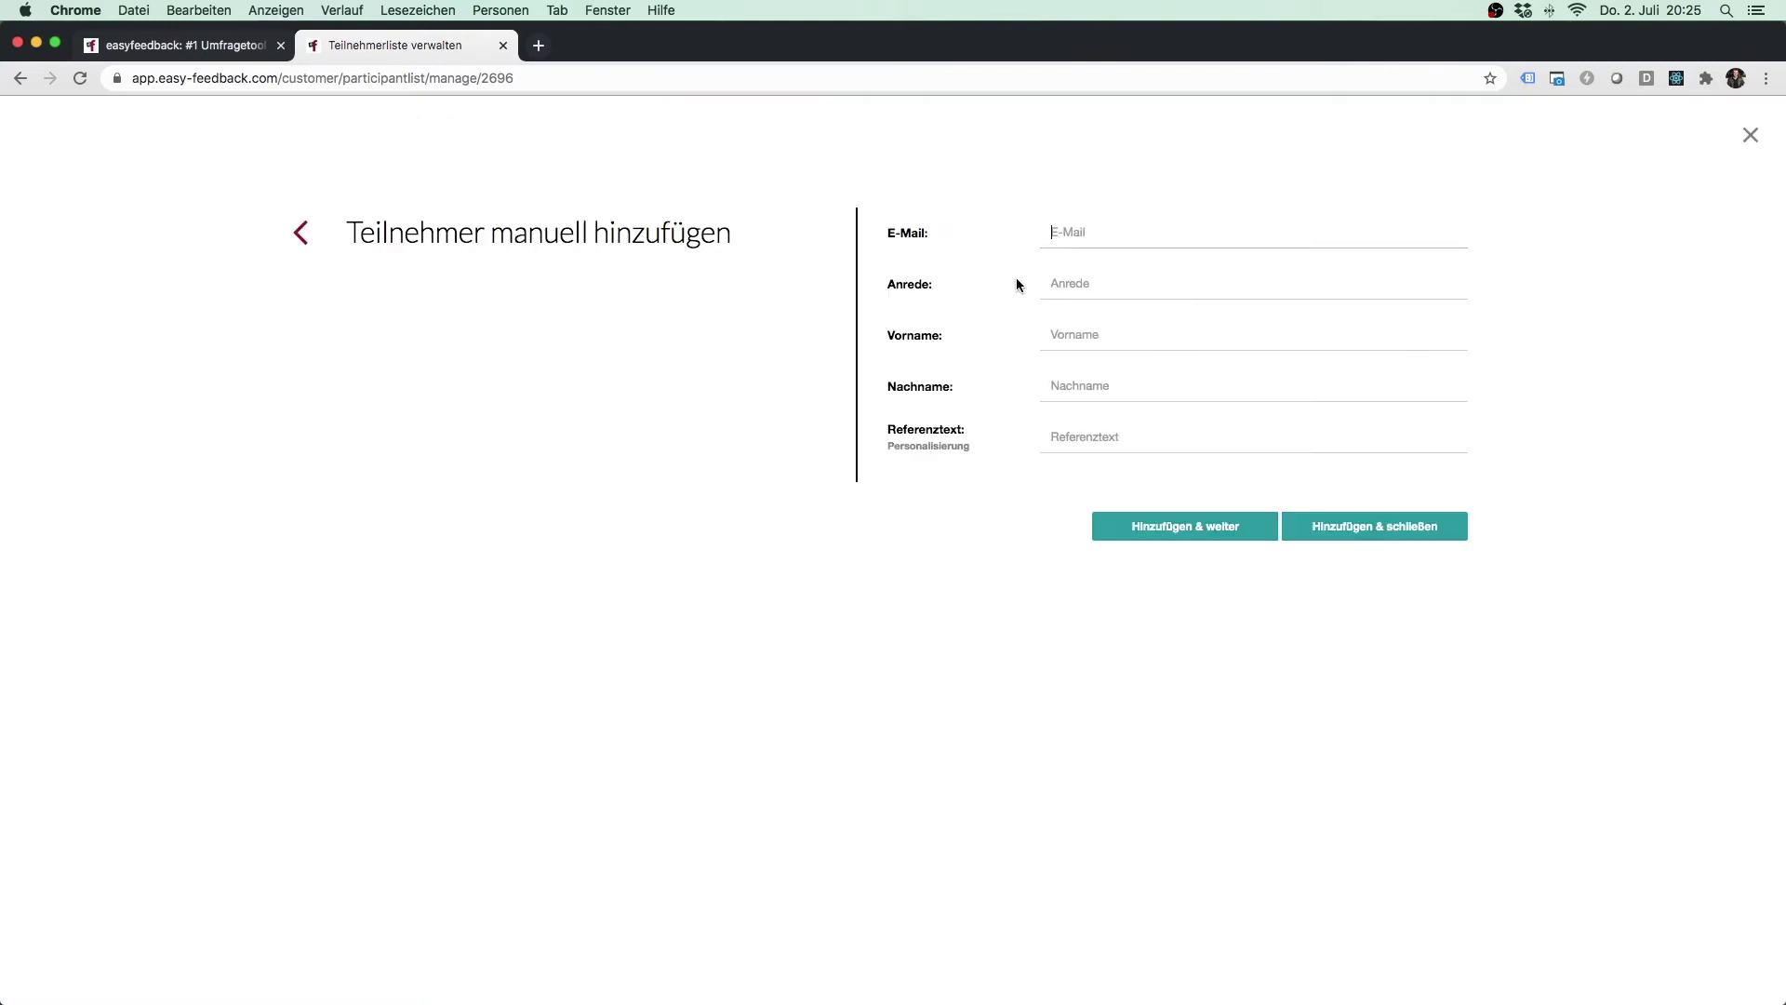
{"action": "left_click", "coordinate": [1083, 231]}
{"action": "left_click", "coordinate": [1105, 212]}
{"action": "left_click", "coordinate": [301, 233]}
{"action": "left_click", "coordinate": [1302, 307]}
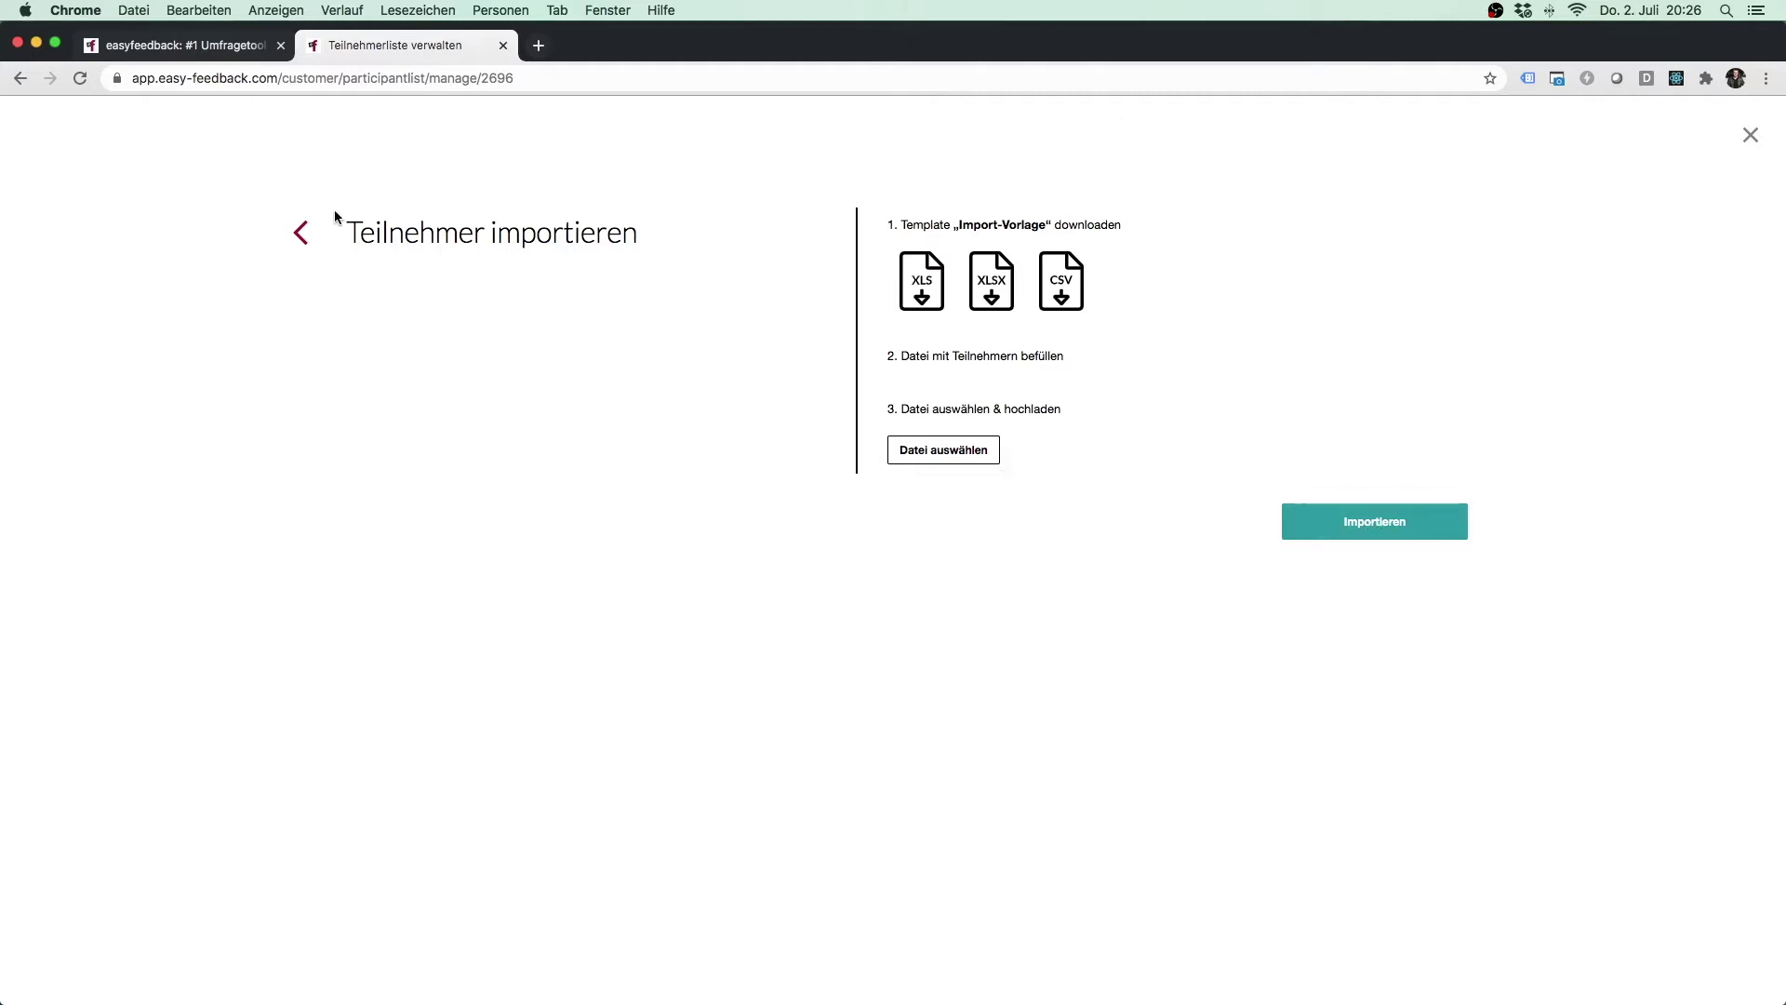
{"action": "left_click", "coordinate": [303, 233]}
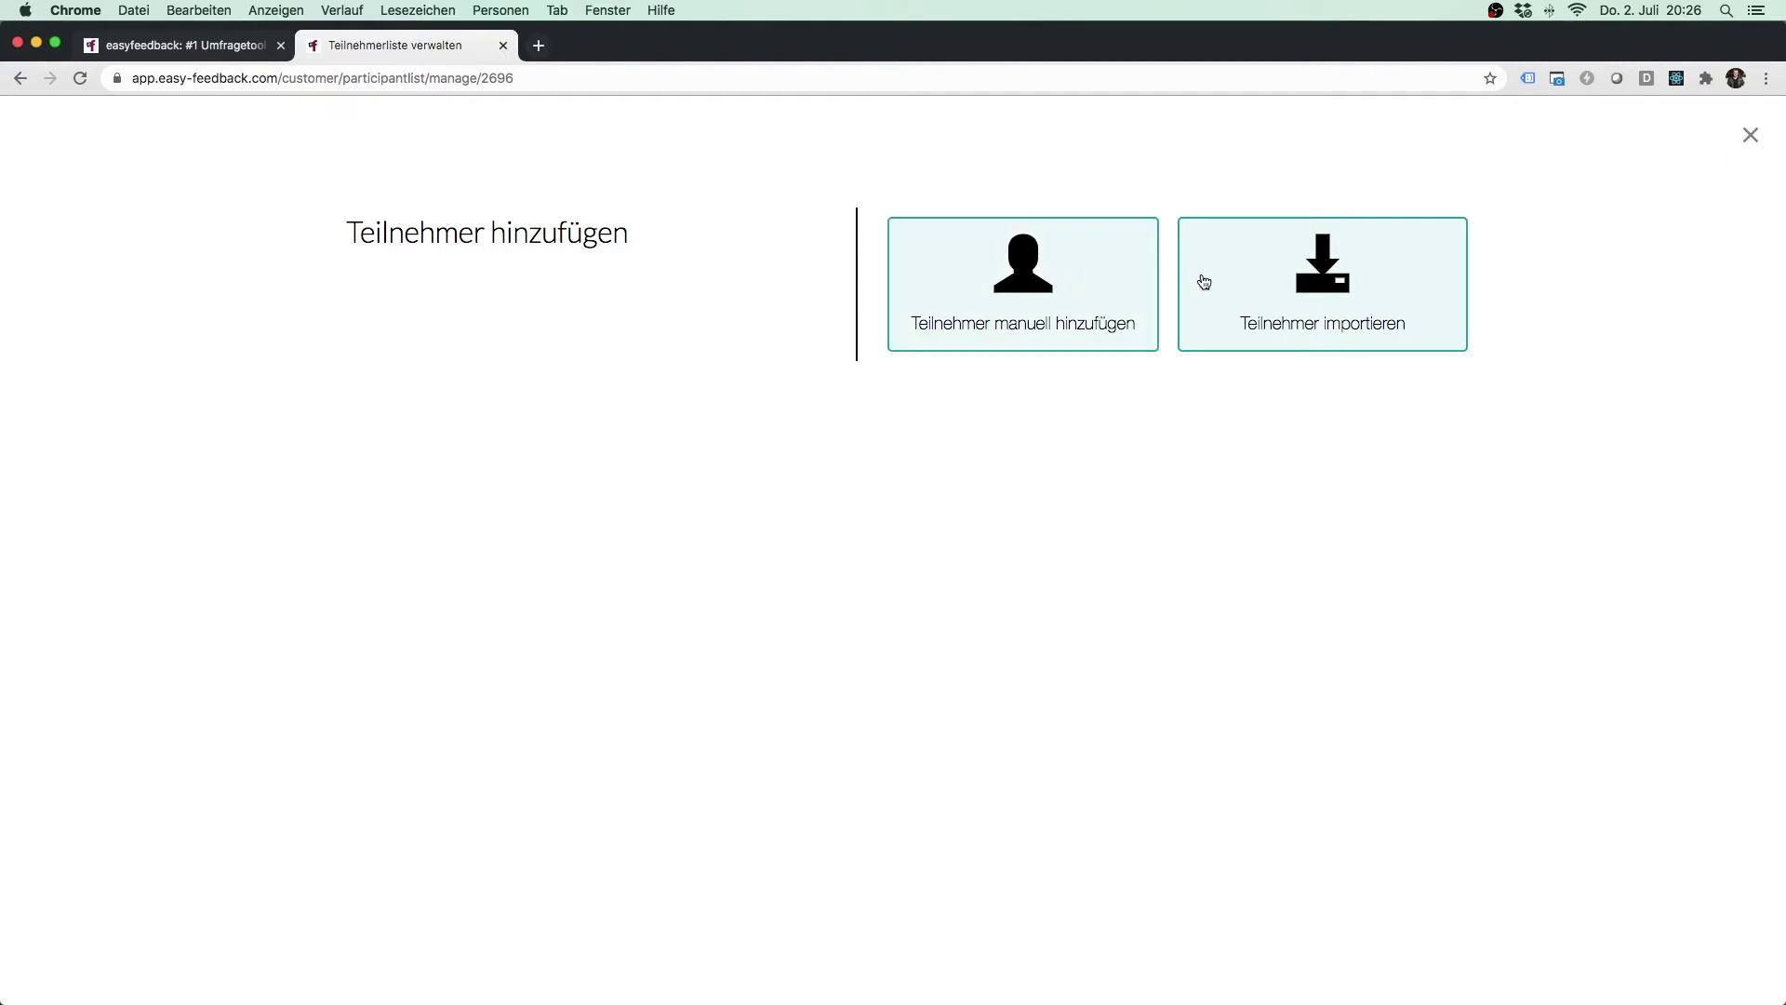
{"action": "left_click", "coordinate": [1749, 139]}
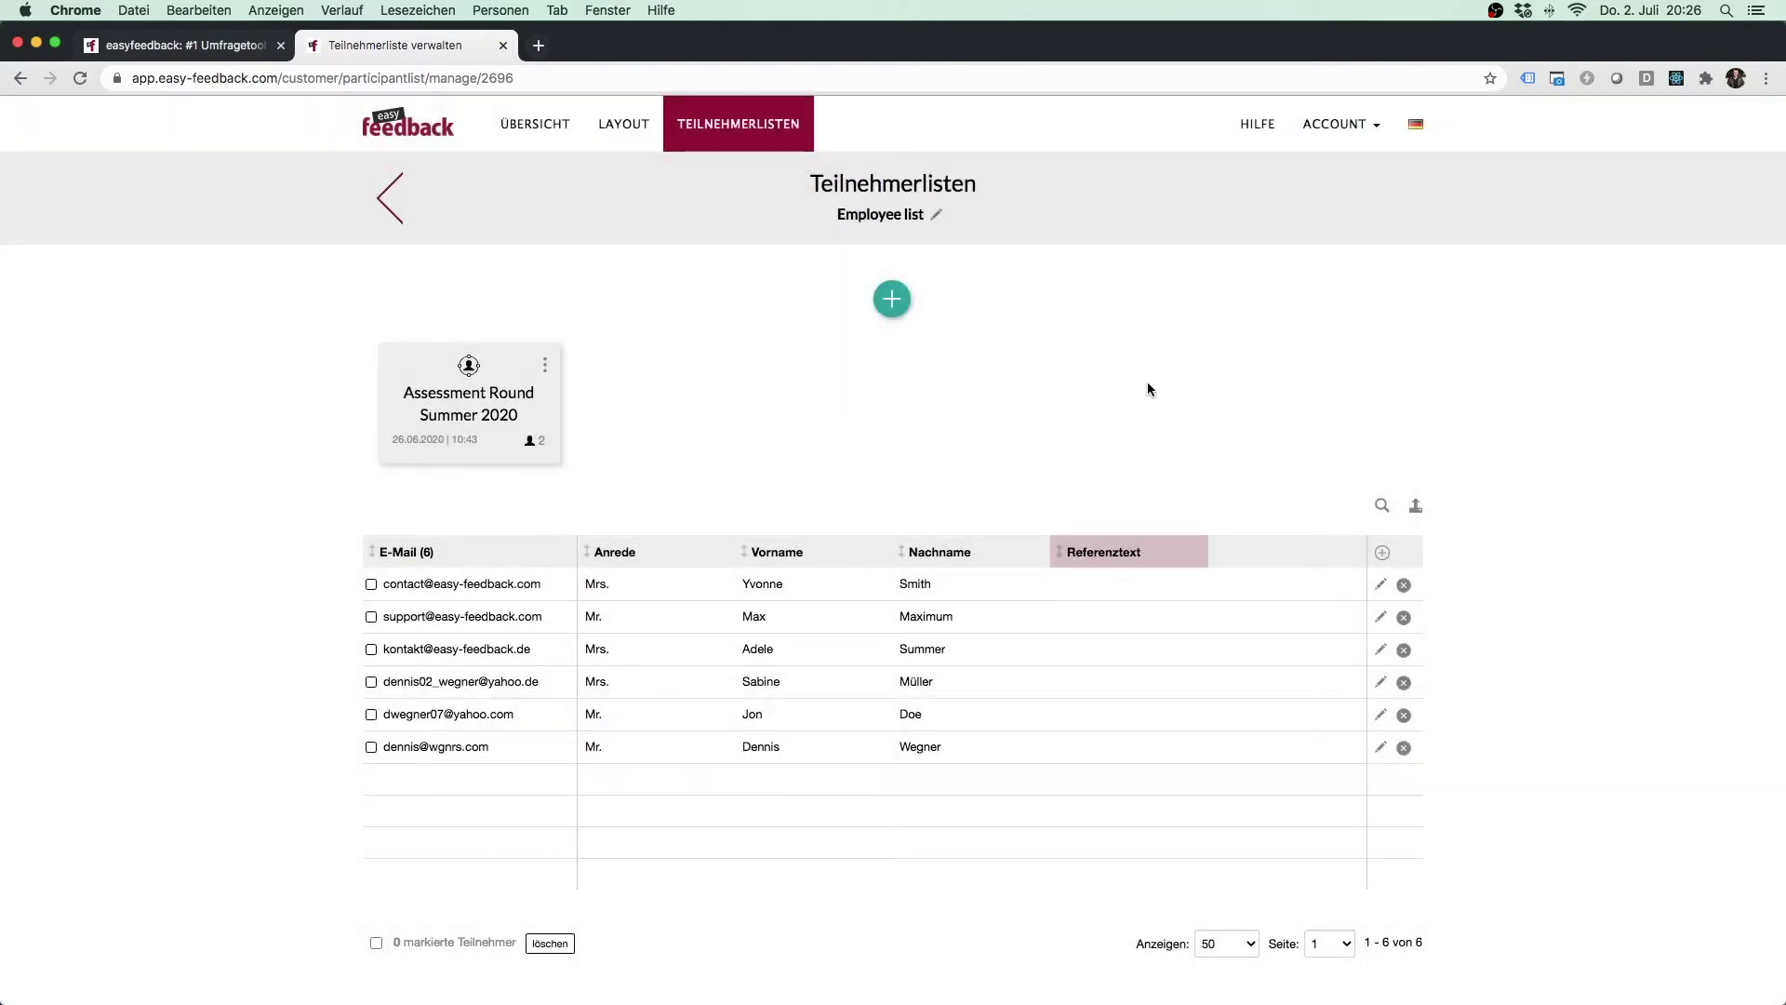
{"action": "scroll", "coordinate": [1149, 389], "scroll_direction": "down", "scroll_amount": 2}
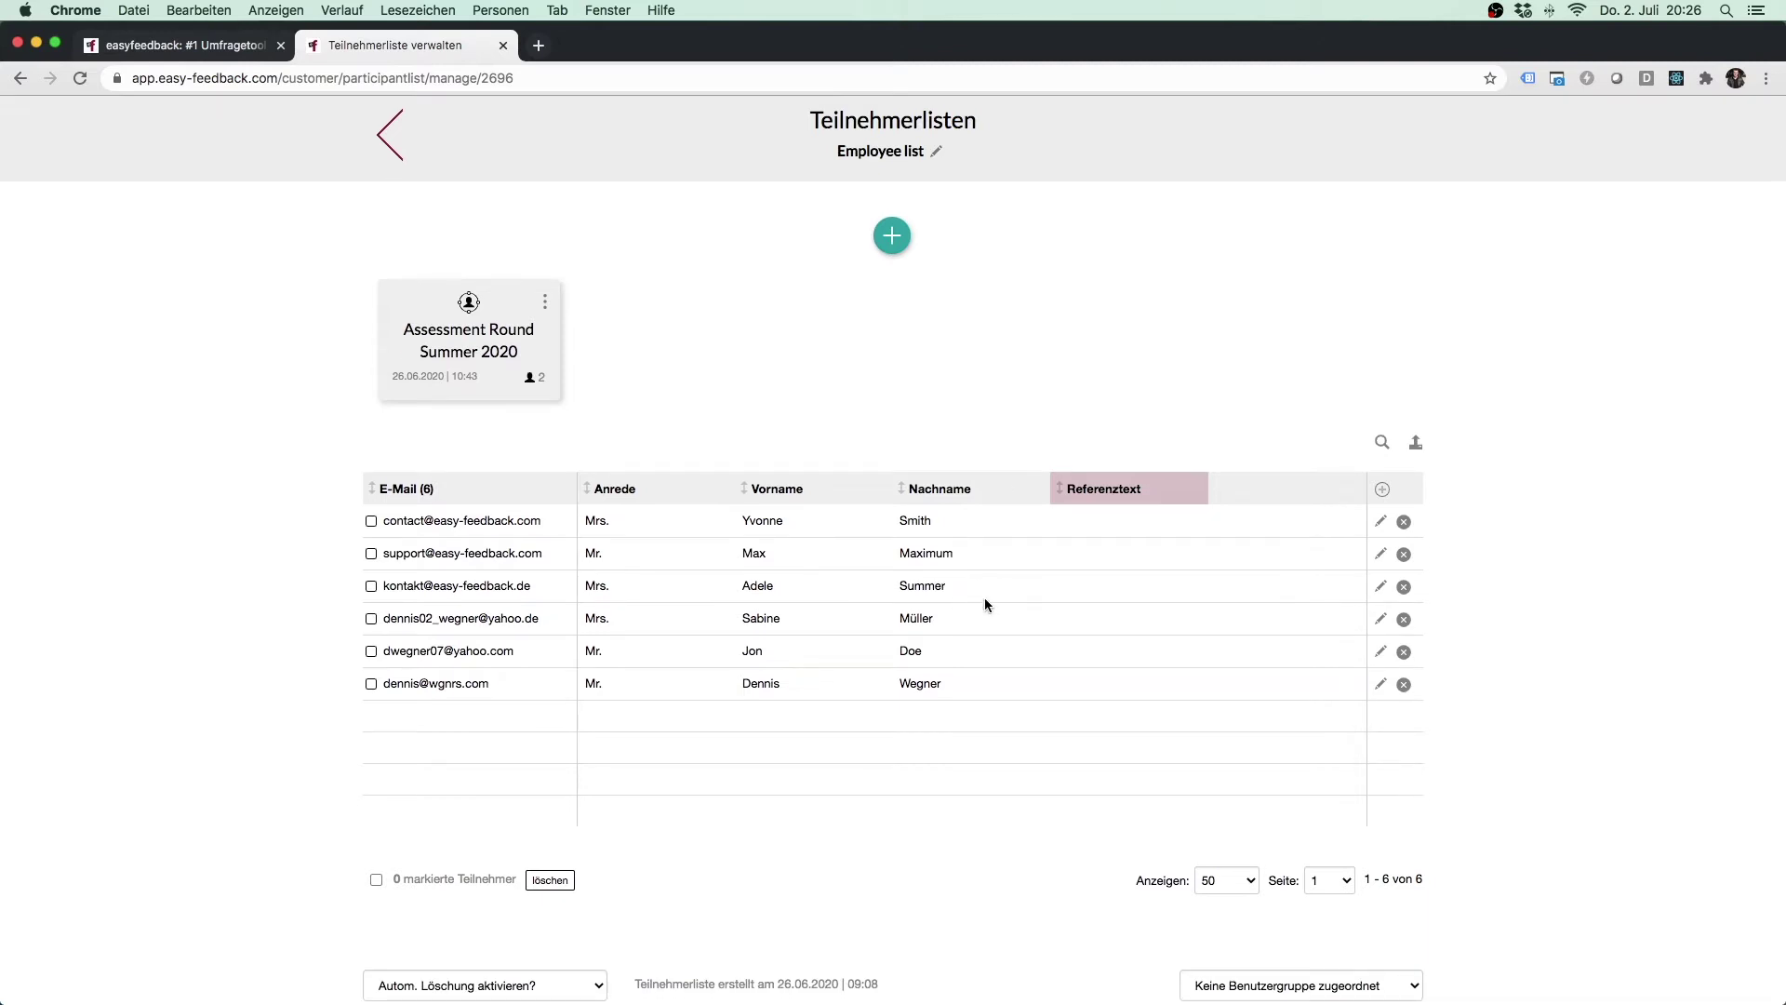
{"action": "left_click", "coordinate": [1381, 445]}
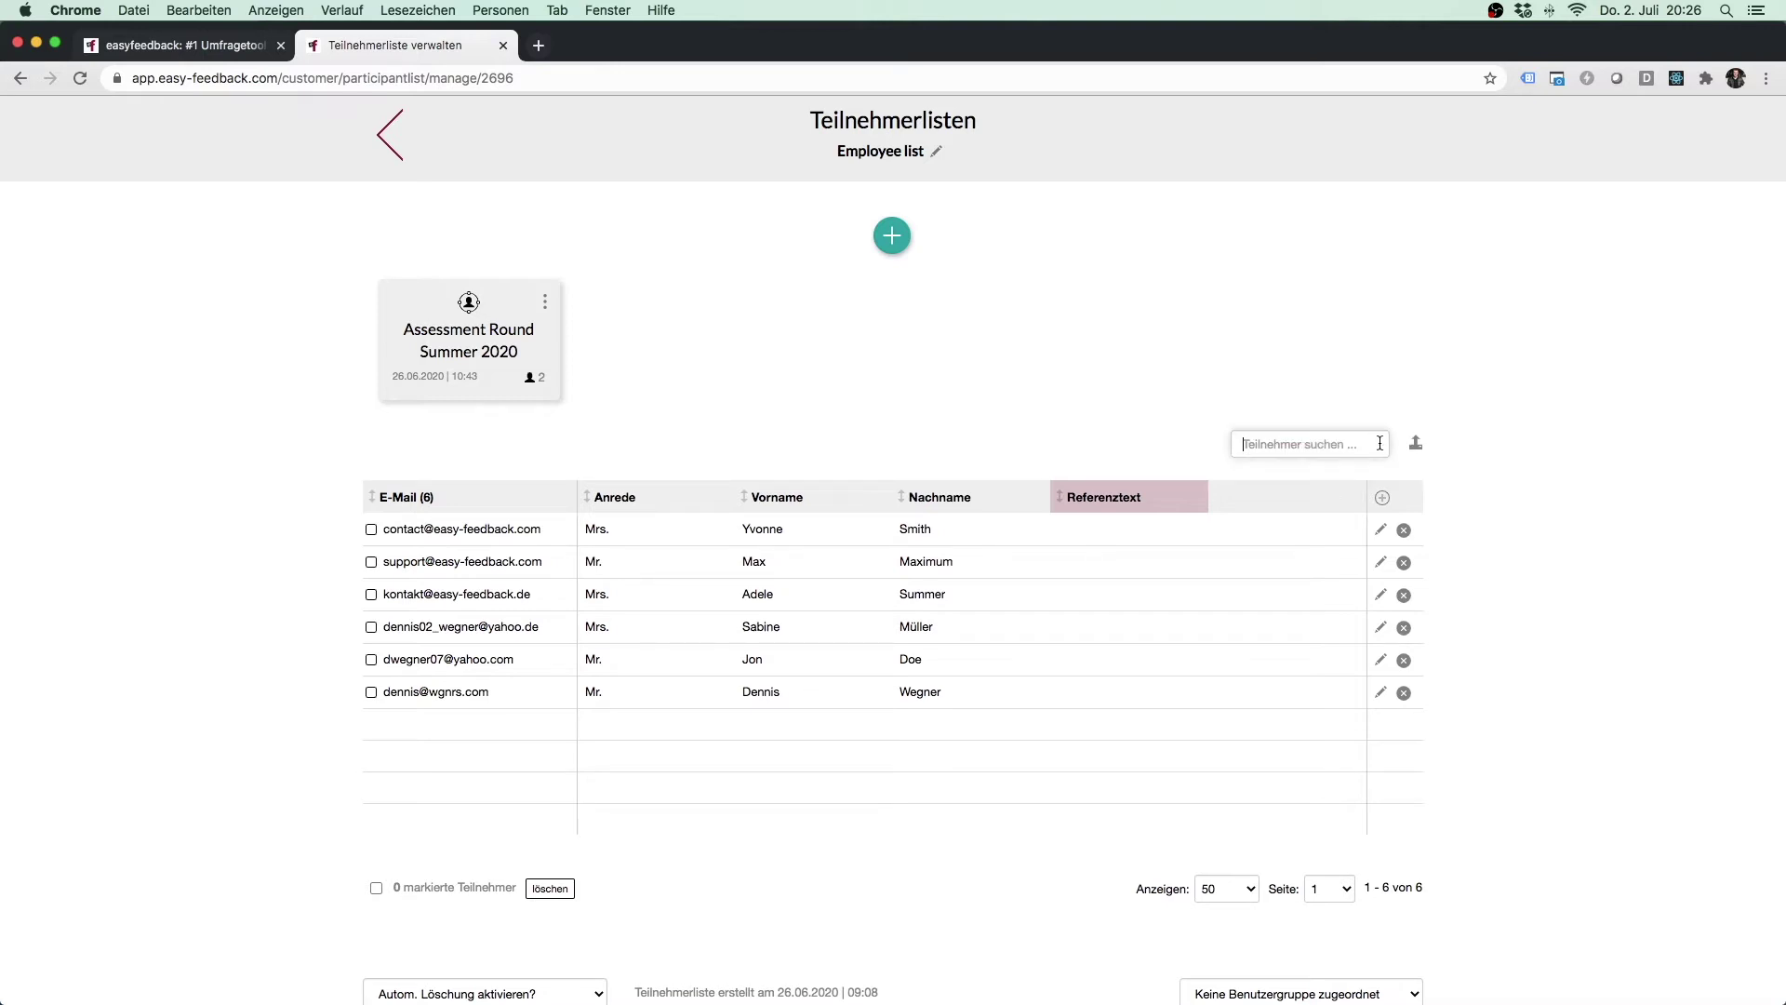
{"action": "left_click", "coordinate": [1454, 484]}
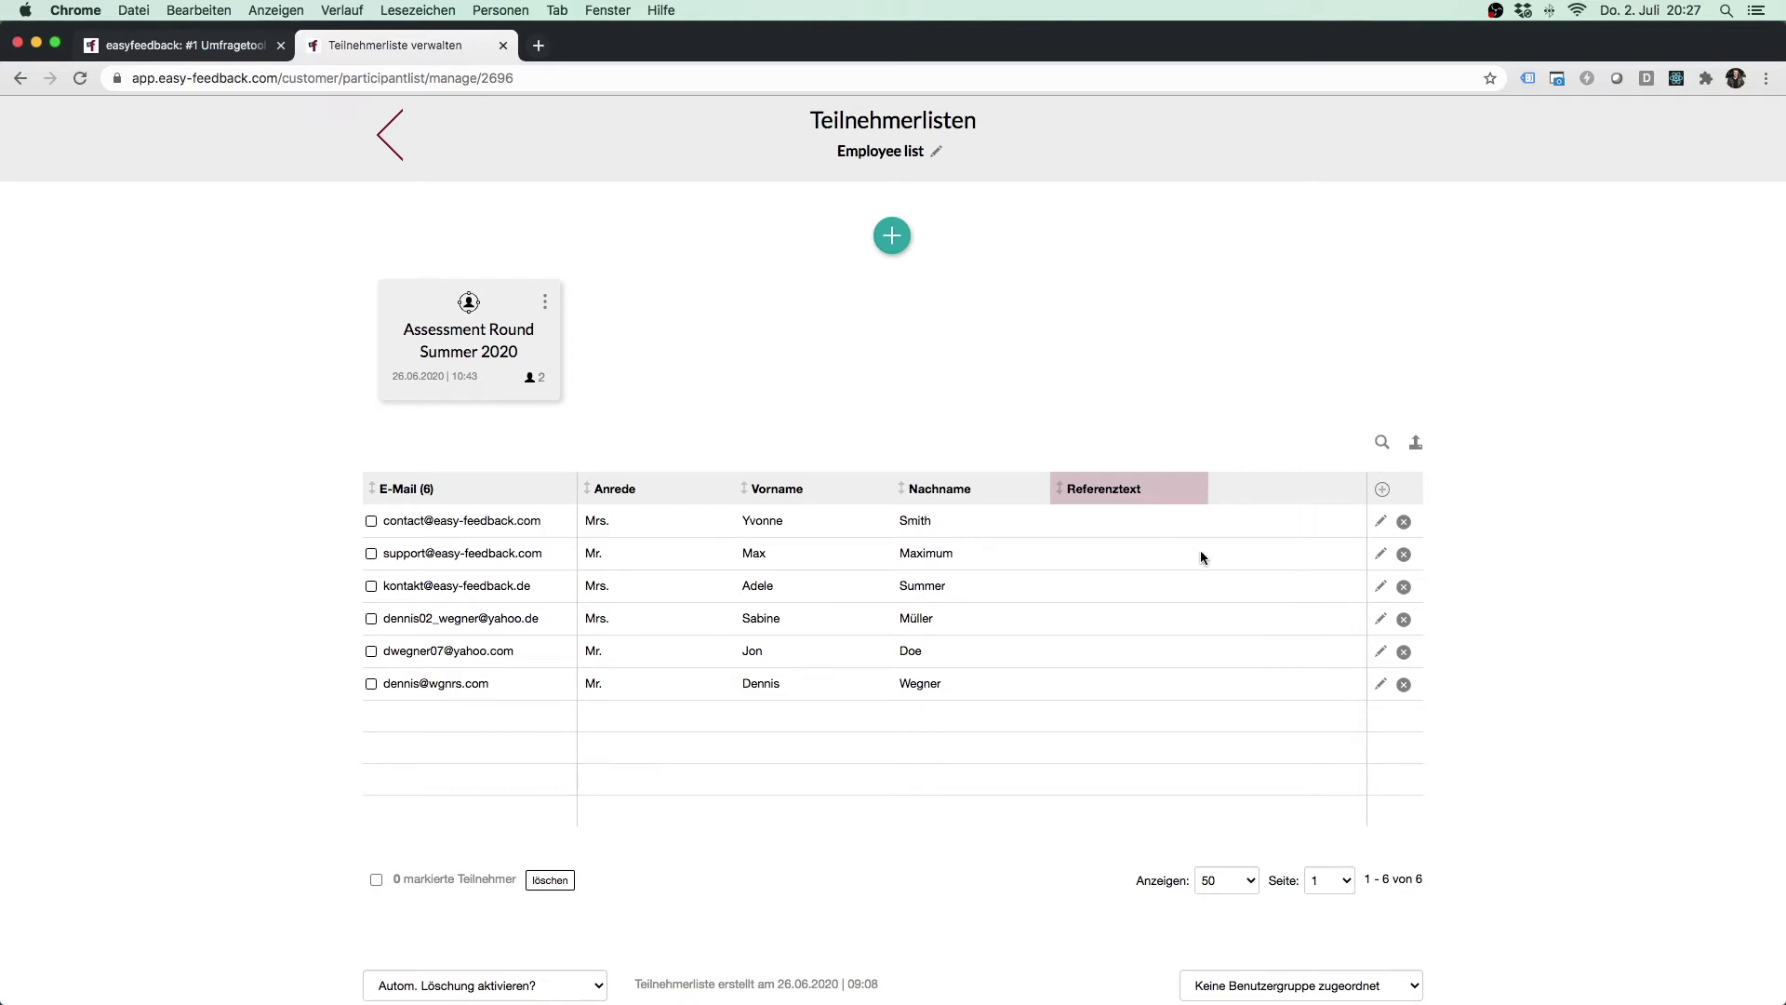
Add a 'Kundennummer' column and then a 'Region' column to the participant table.
{"action": "left_click", "coordinate": [1383, 493]}
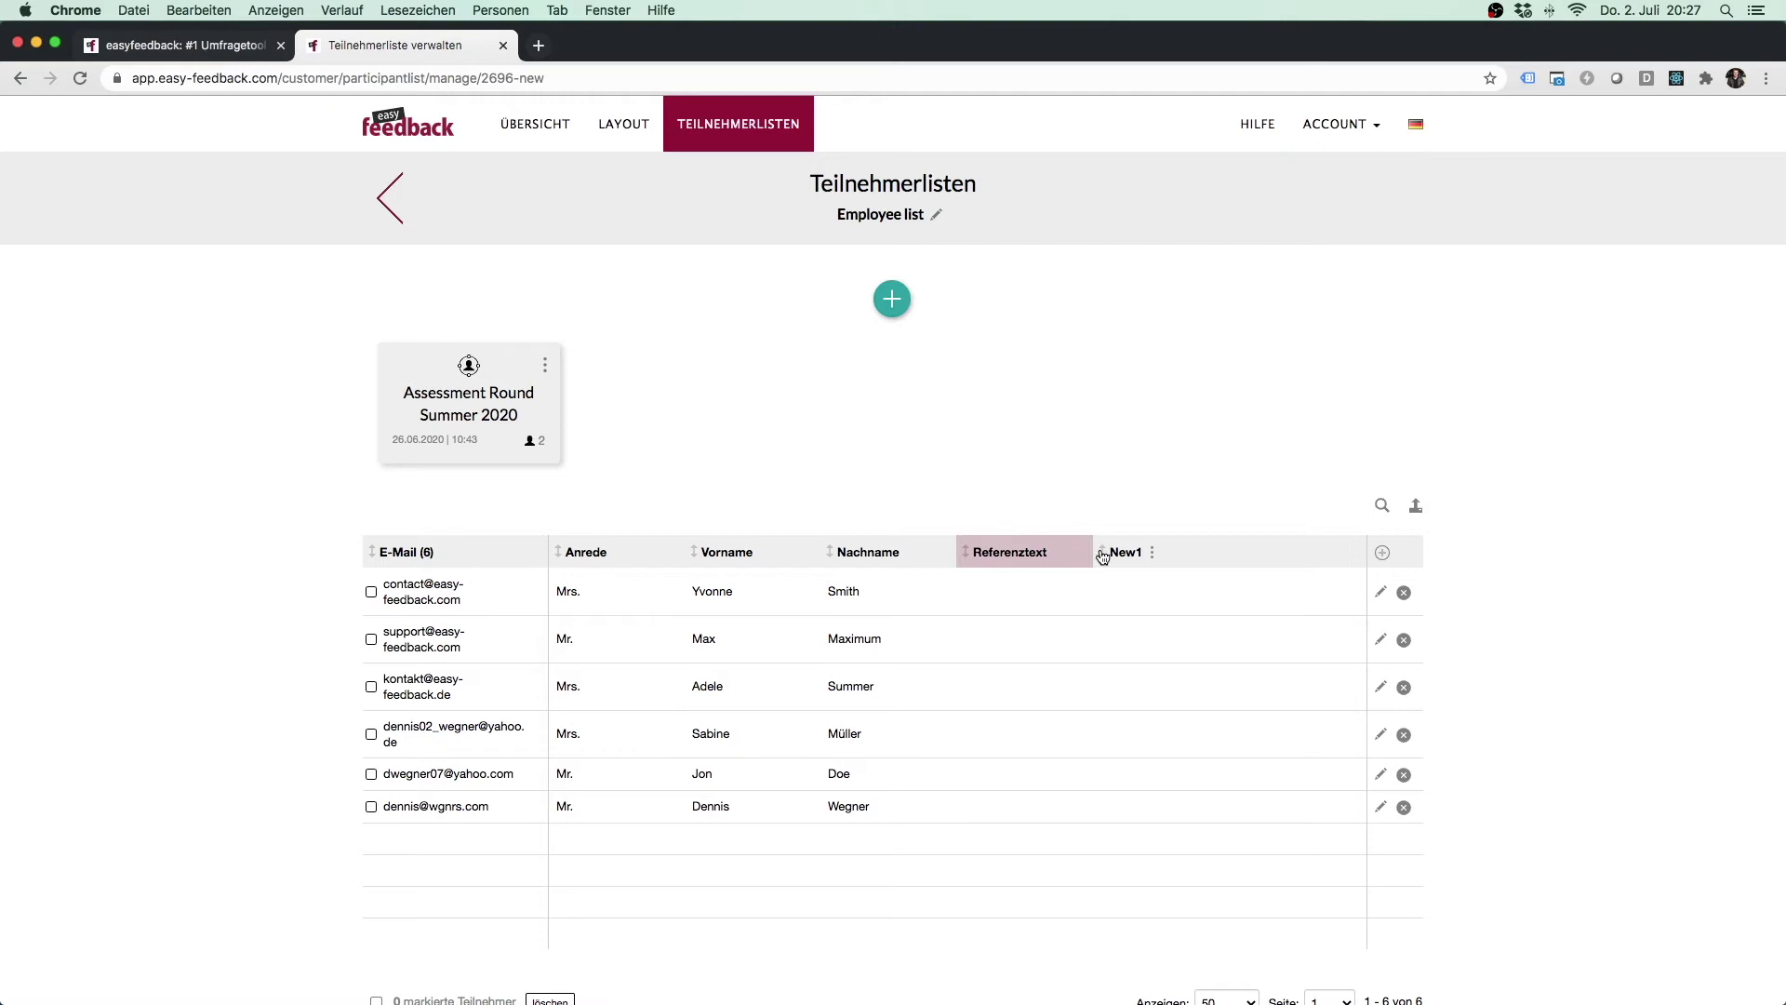
{"action": "left_click", "coordinate": [1153, 555]}
{"action": "type", "text": "K"}
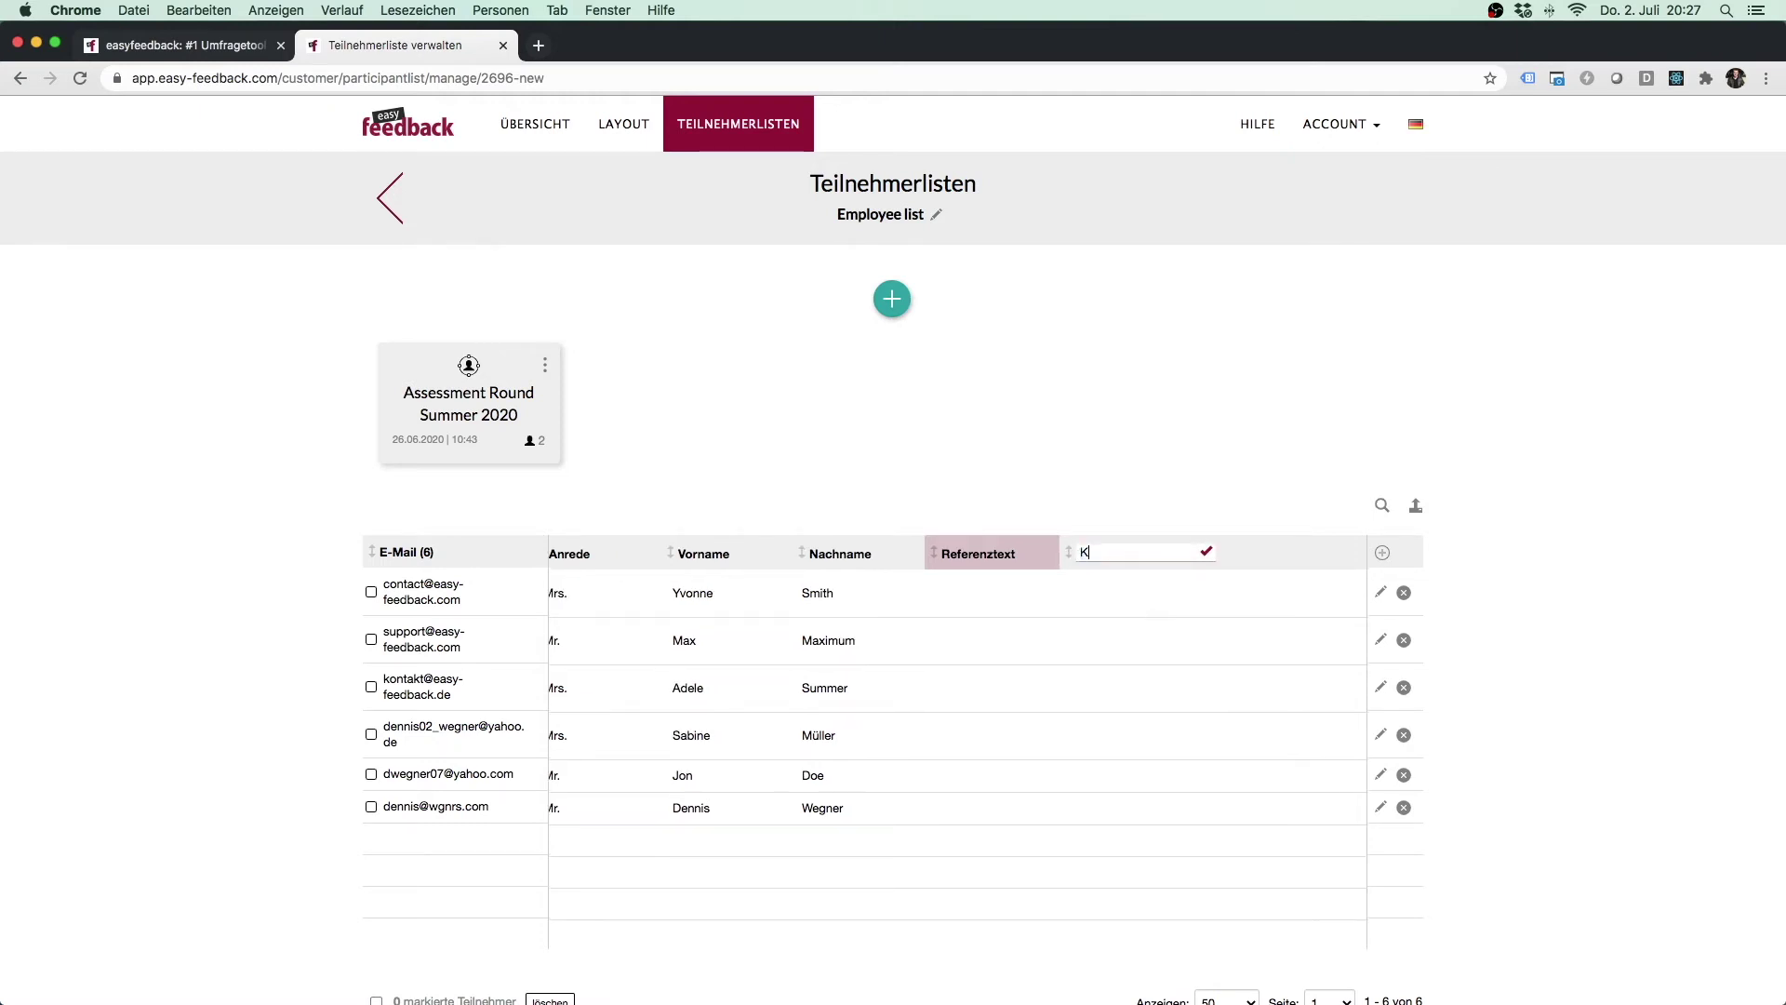
{"action": "type", "text": "undennummer"}
{"action": "key", "text": "Return"}
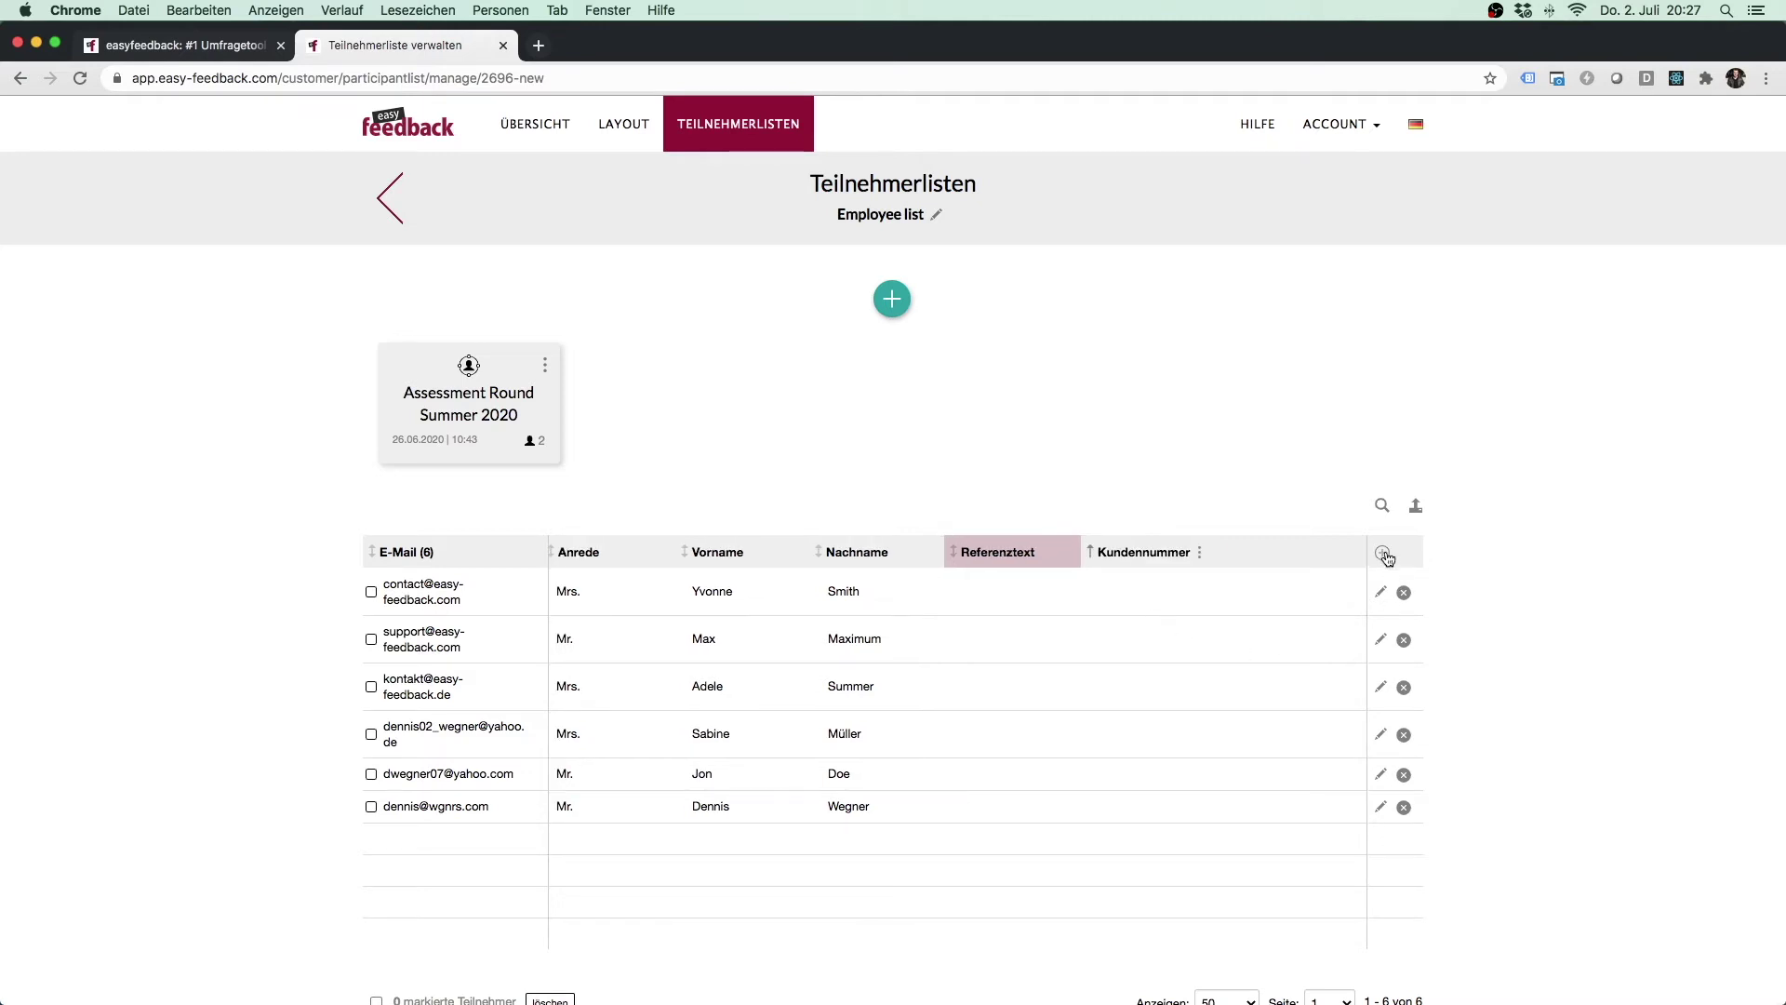
{"action": "left_click", "coordinate": [1383, 551]}
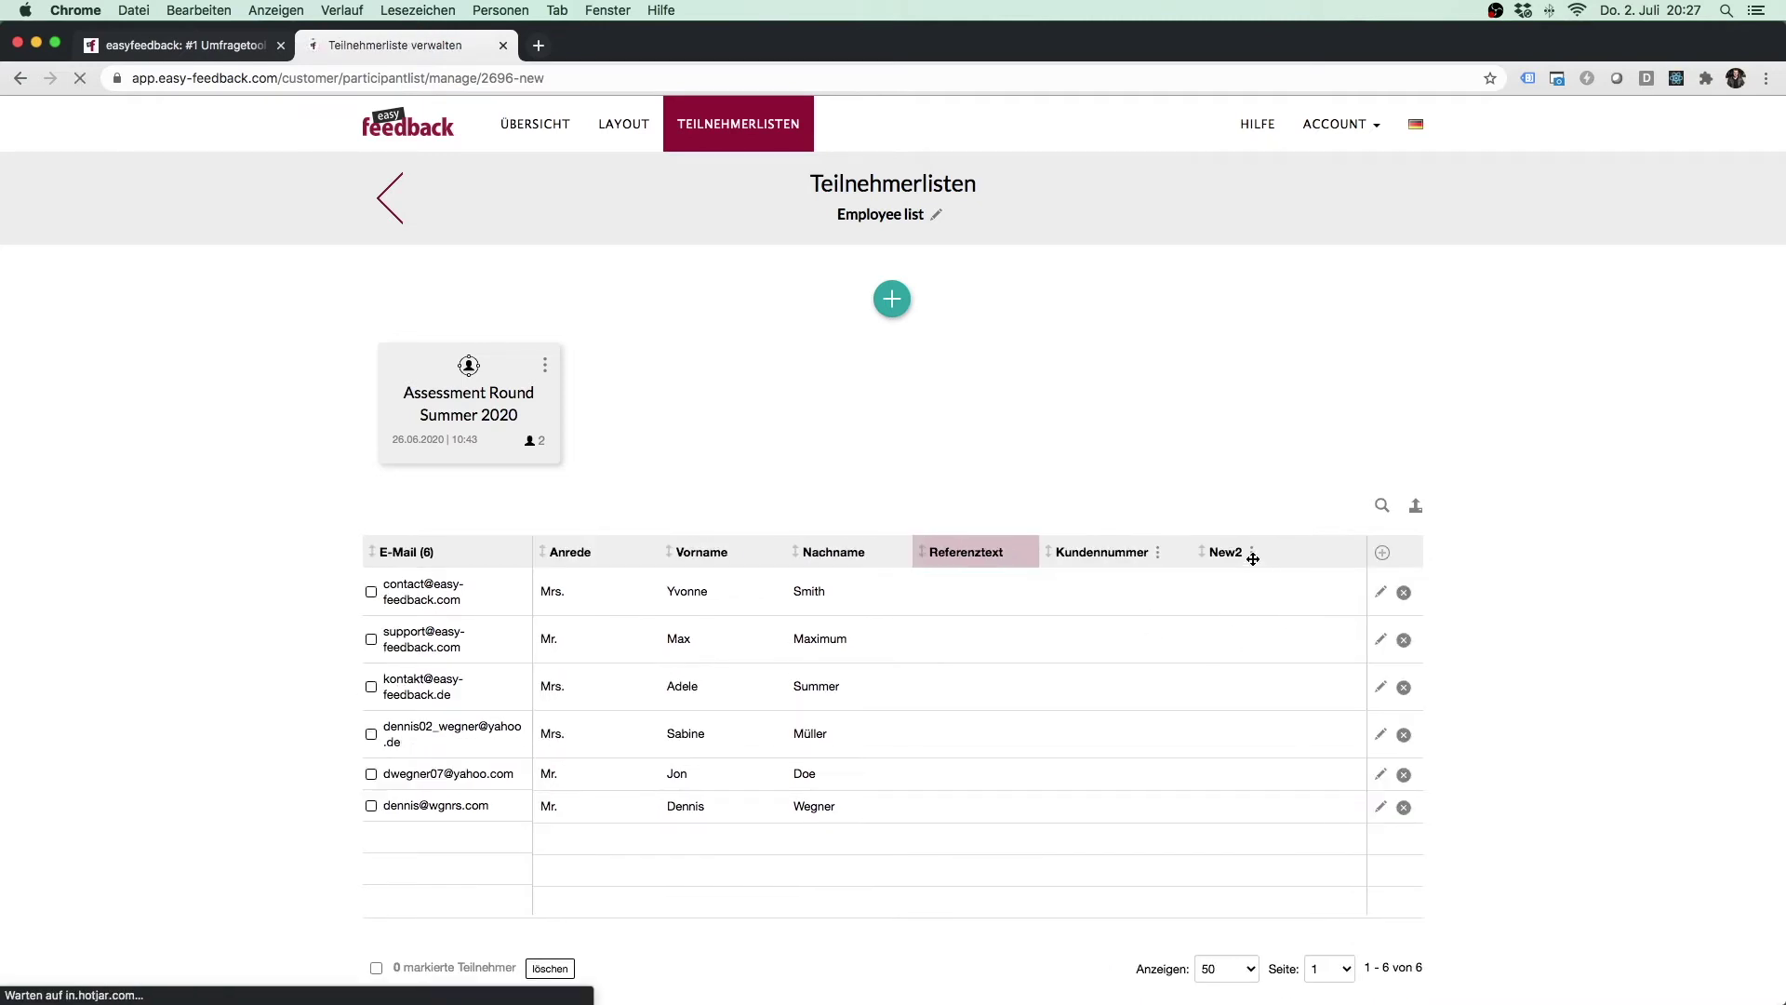
{"action": "type", "text": "Region"}
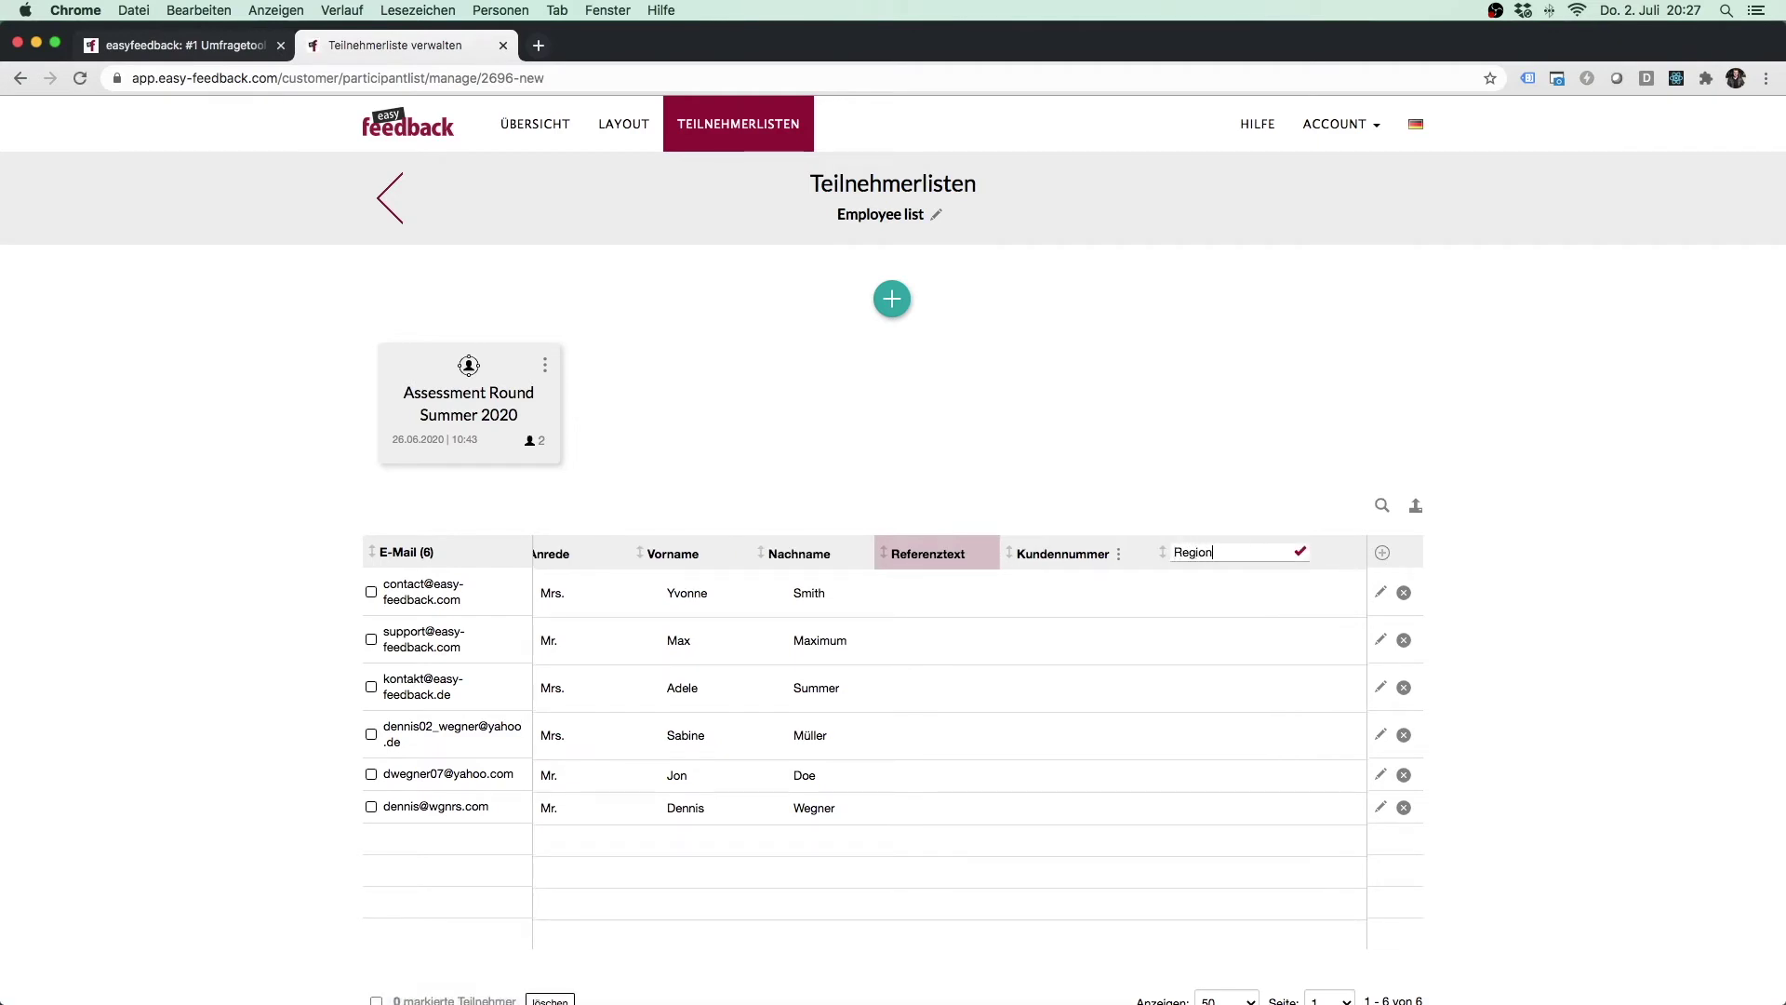
{"action": "key", "text": "Return"}
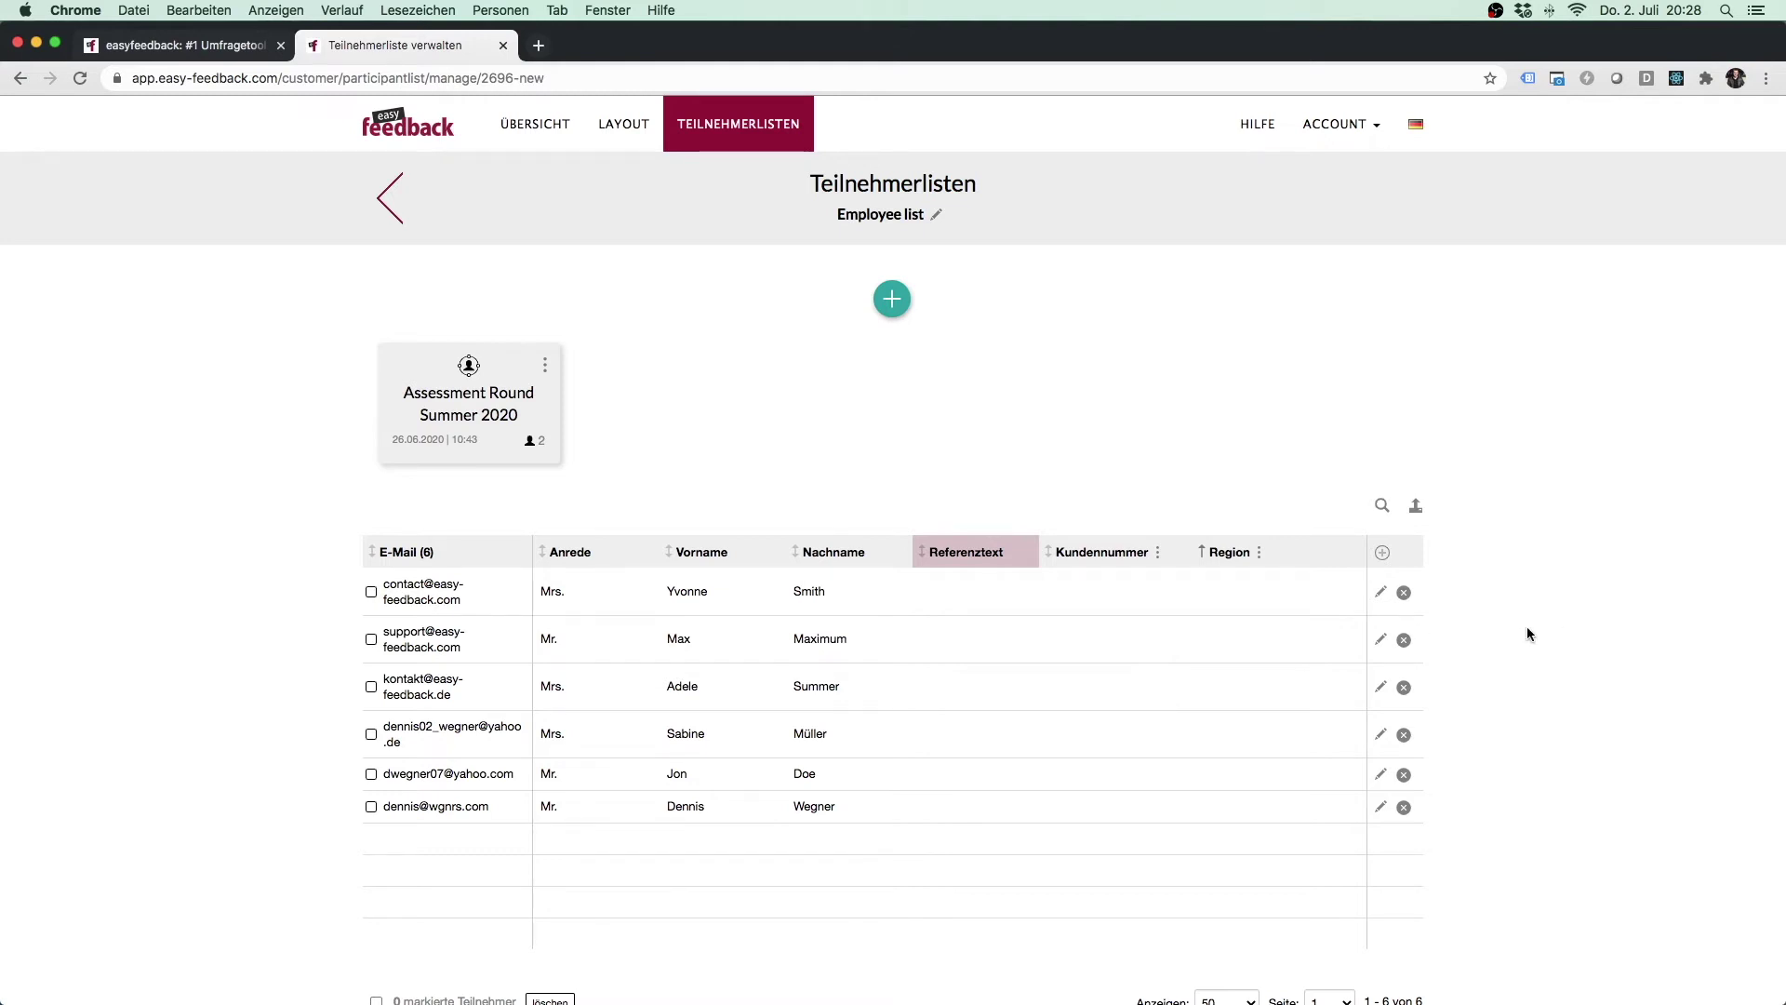
Create an ordinary group, not a 360° group, named 'Region Nord' in the Employee list.
{"action": "scroll", "coordinate": [1526, 630], "scroll_direction": "down", "scroll_amount": 3}
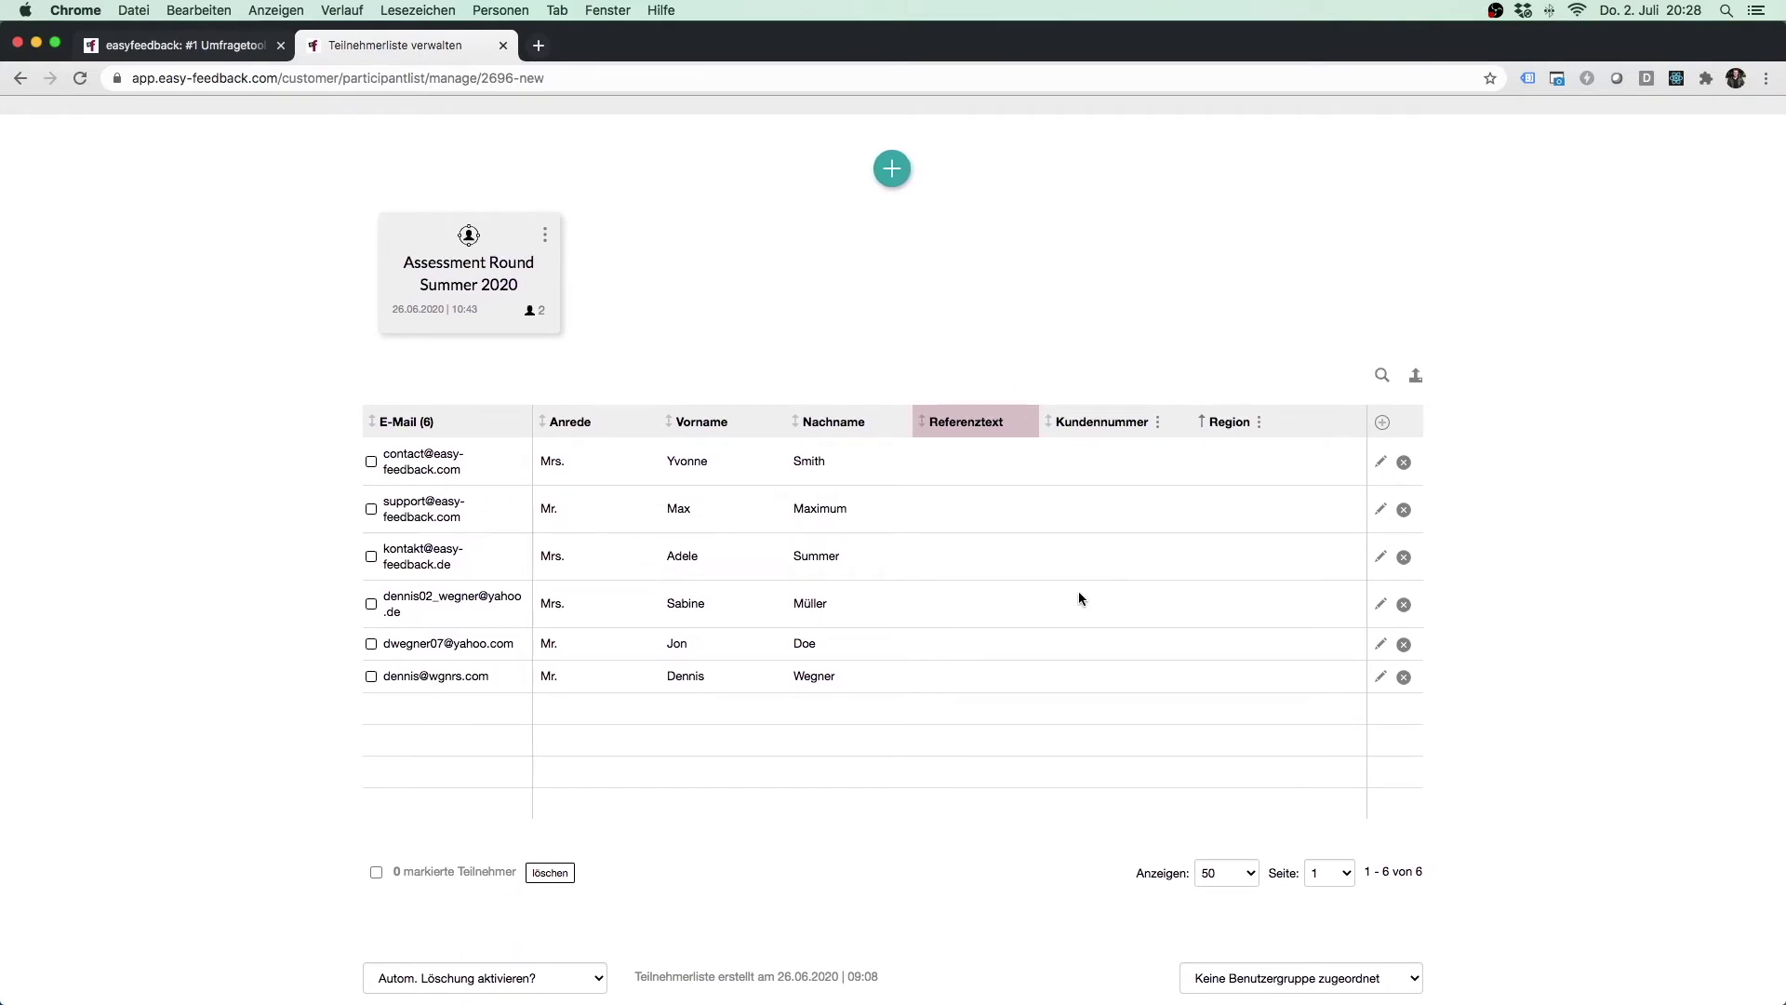
{"action": "scroll", "coordinate": [1539, 538], "scroll_direction": "up", "scroll_amount": 2}
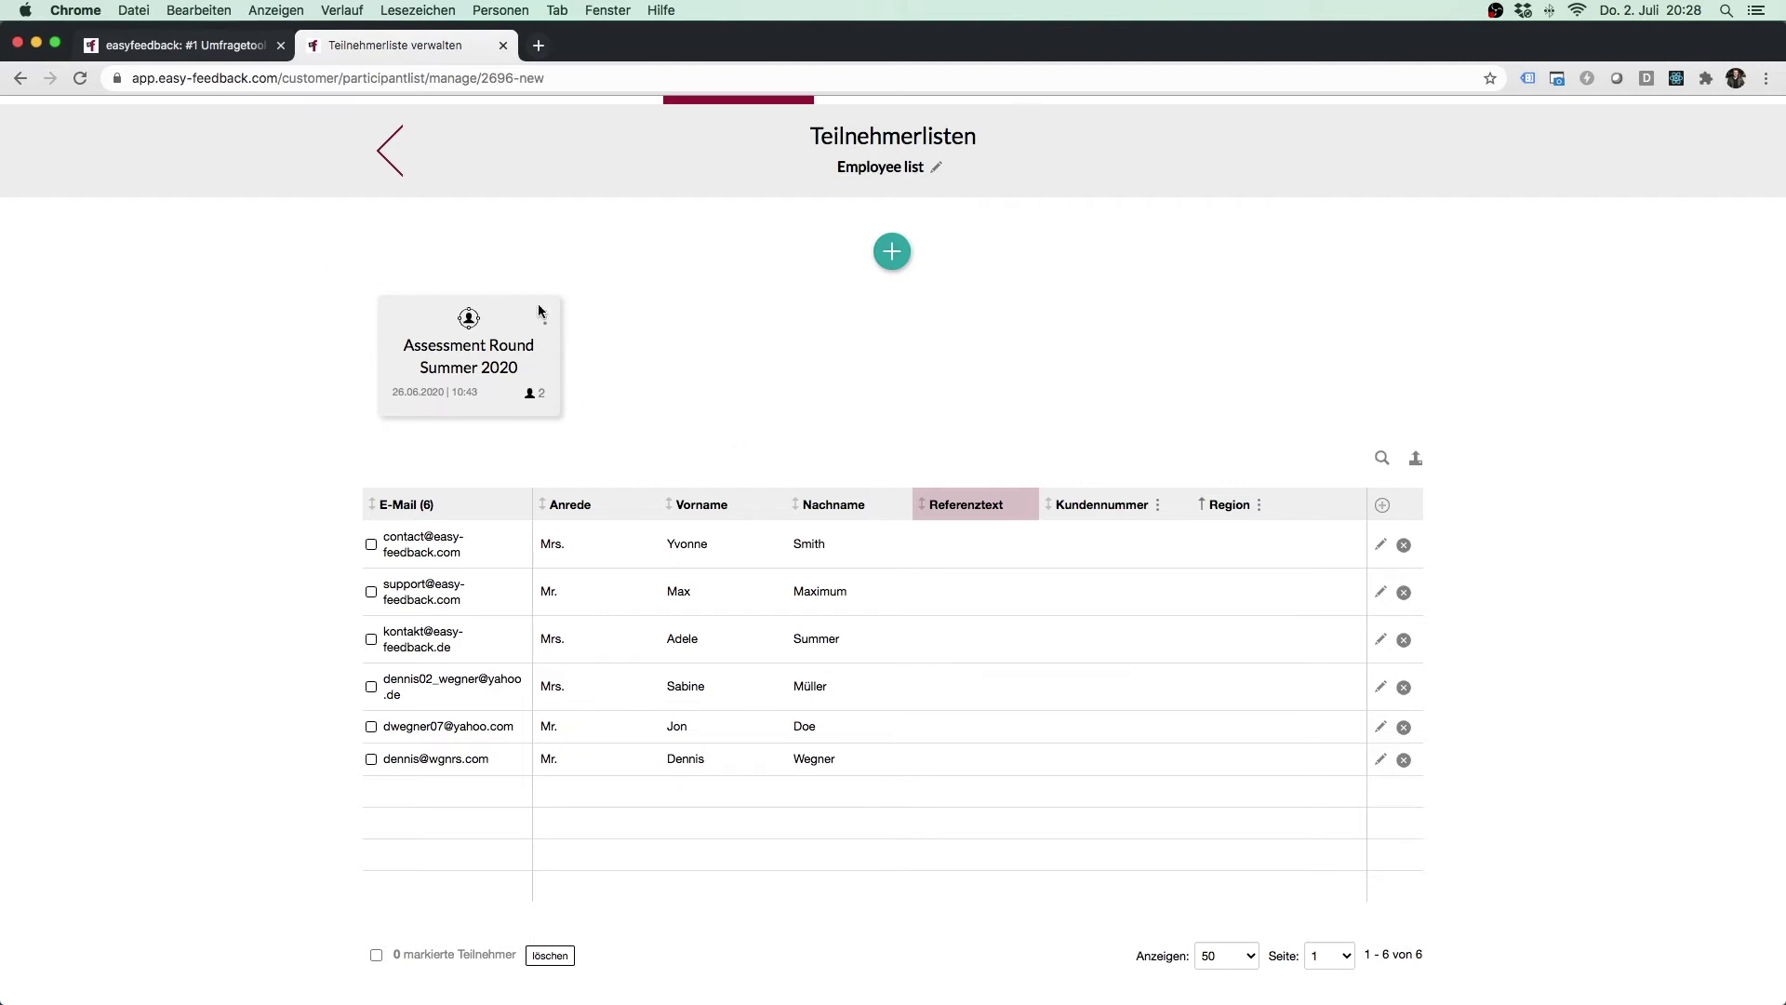
{"action": "left_click", "coordinate": [892, 253]}
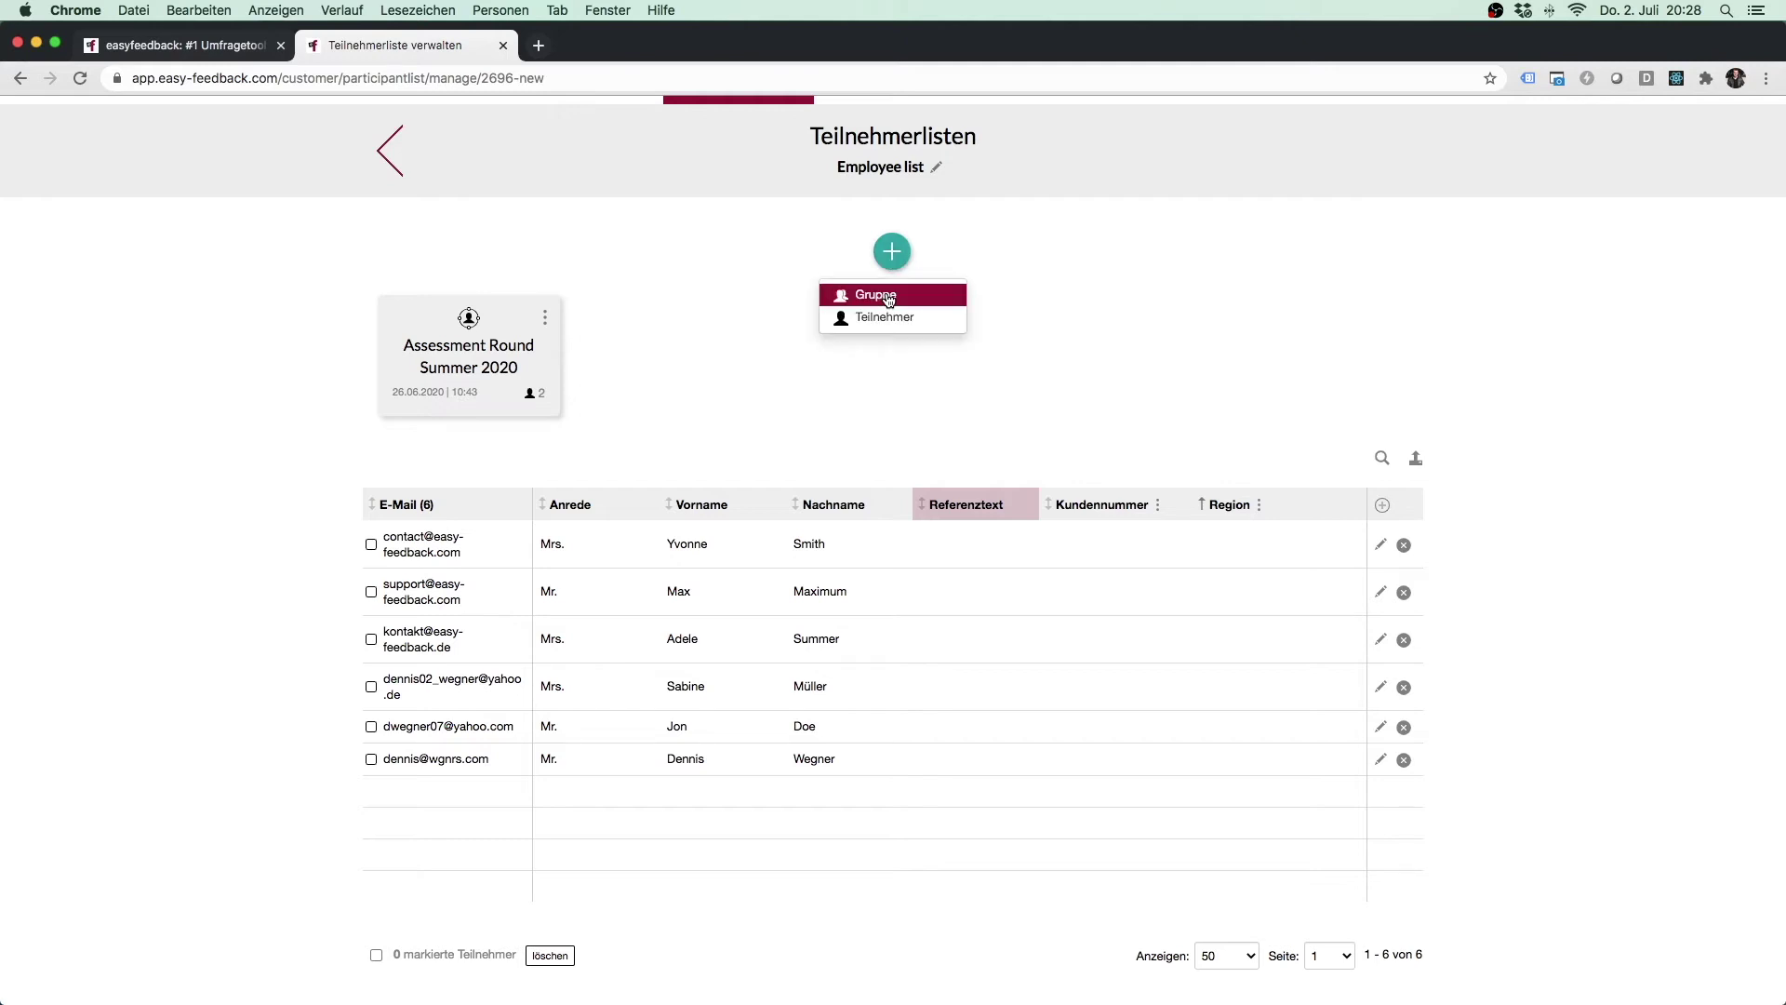
{"action": "left_click", "coordinate": [888, 296]}
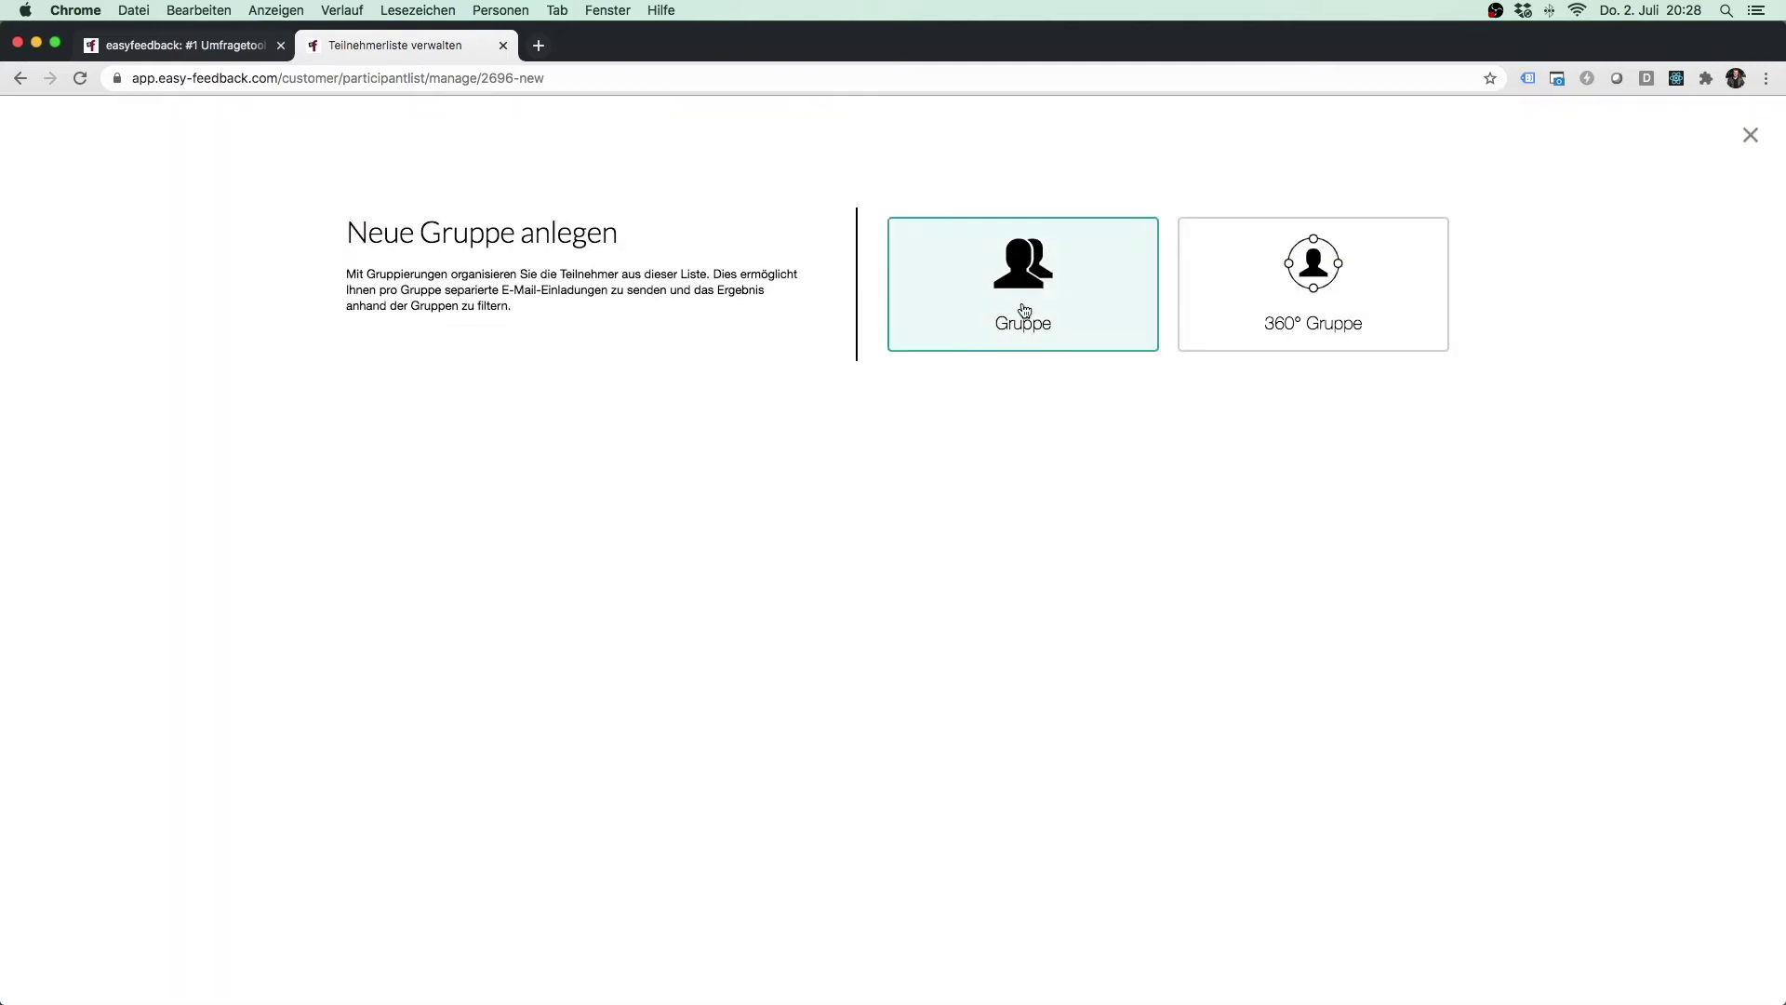
{"action": "left_click", "coordinate": [1021, 299]}
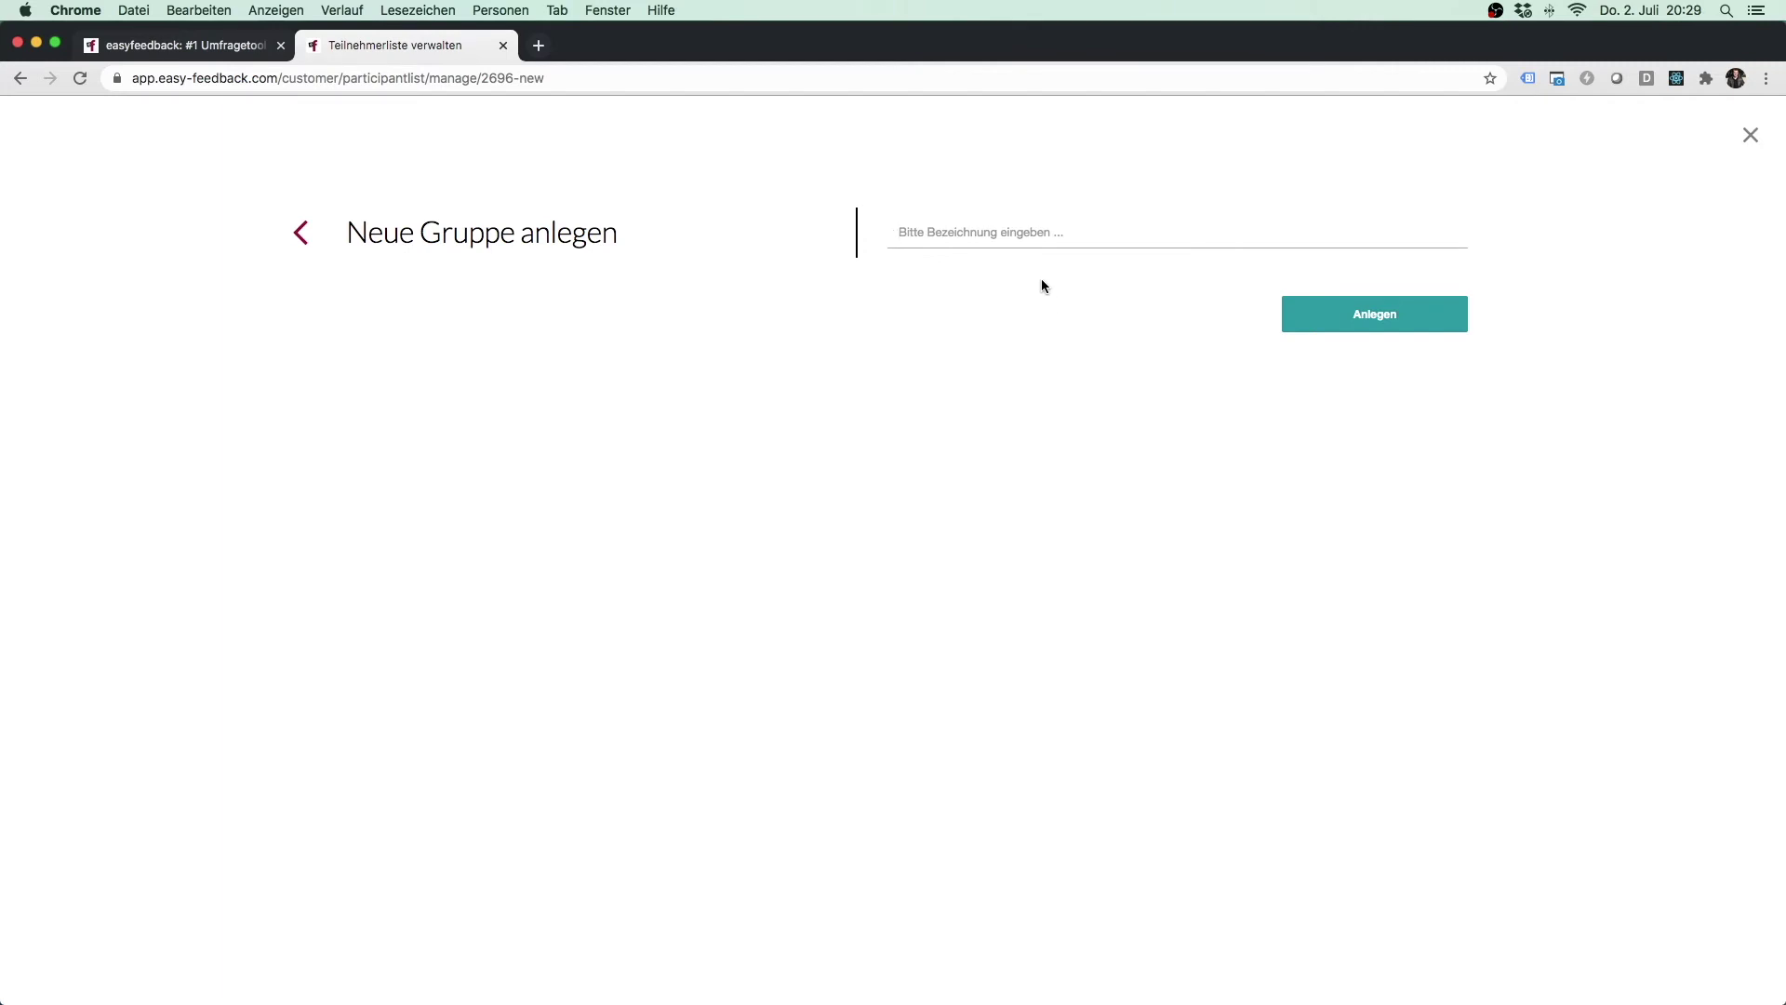
{"action": "type", "text": "Region Nord"}
{"action": "key", "text": "Return"}
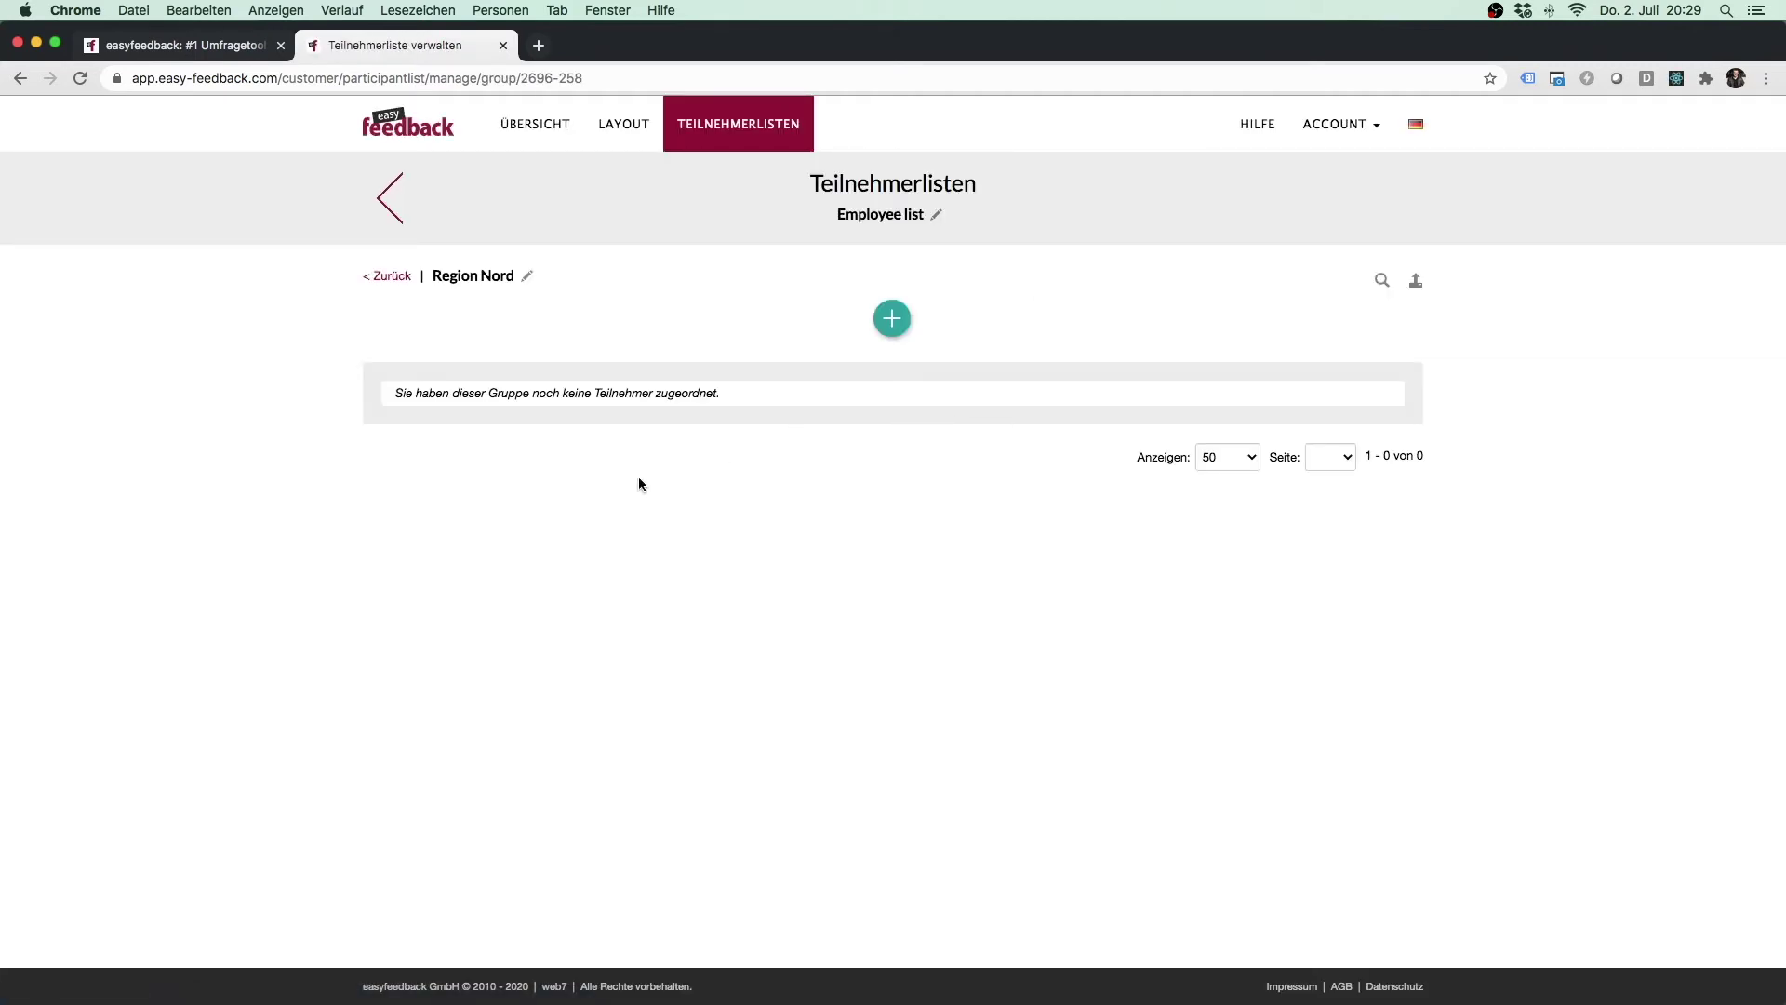
{"action": "left_click", "coordinate": [387, 277]}
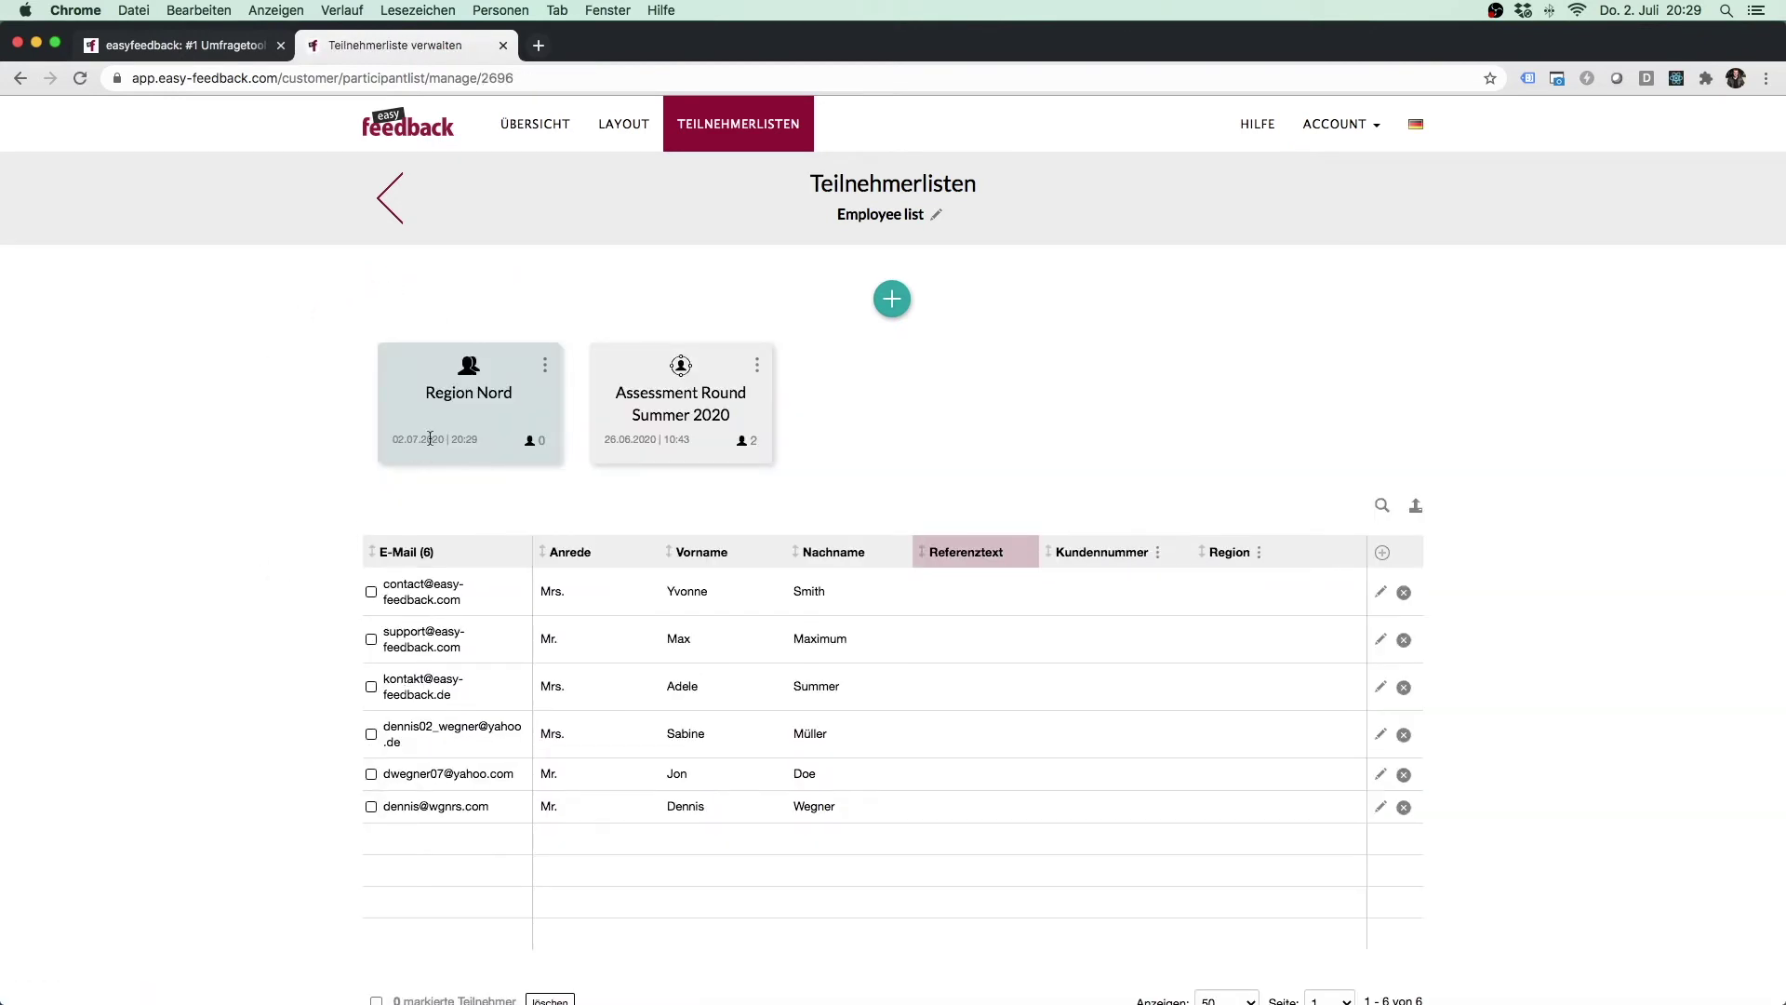
Add the first three Employee list participants to Region Nord using 'Aus Liste auswählen'.
{"action": "left_click", "coordinate": [452, 398]}
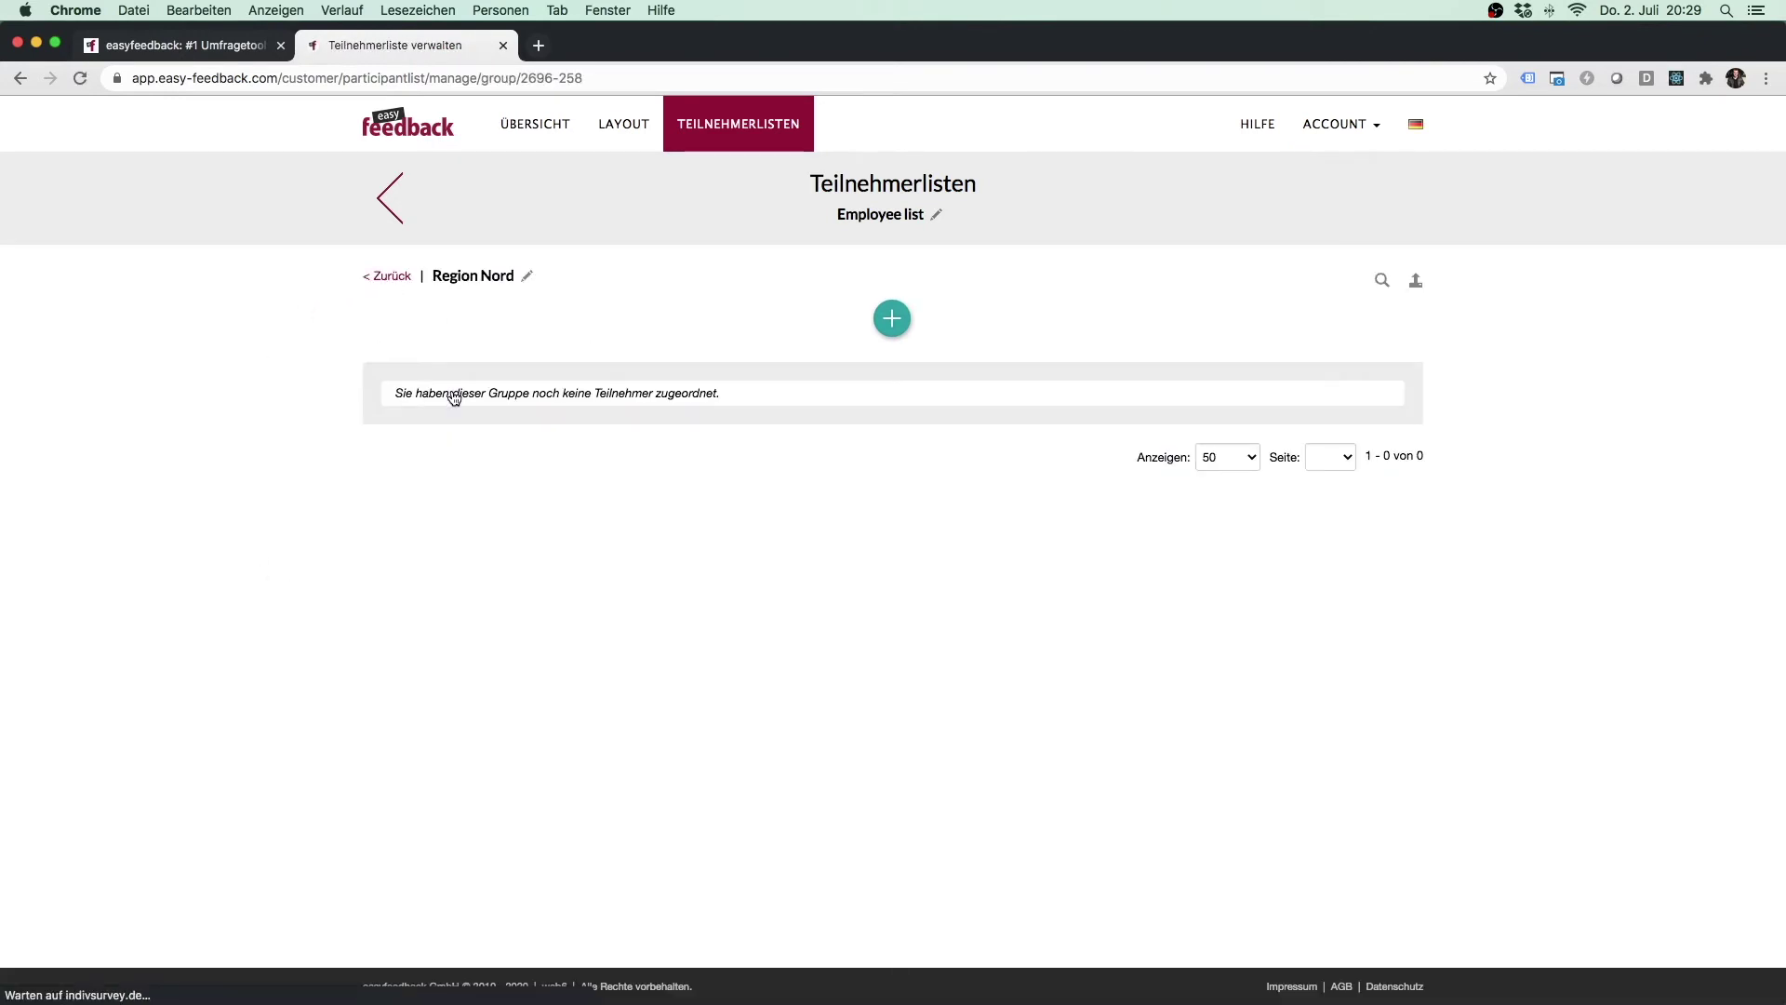
{"action": "left_click", "coordinate": [901, 329]}
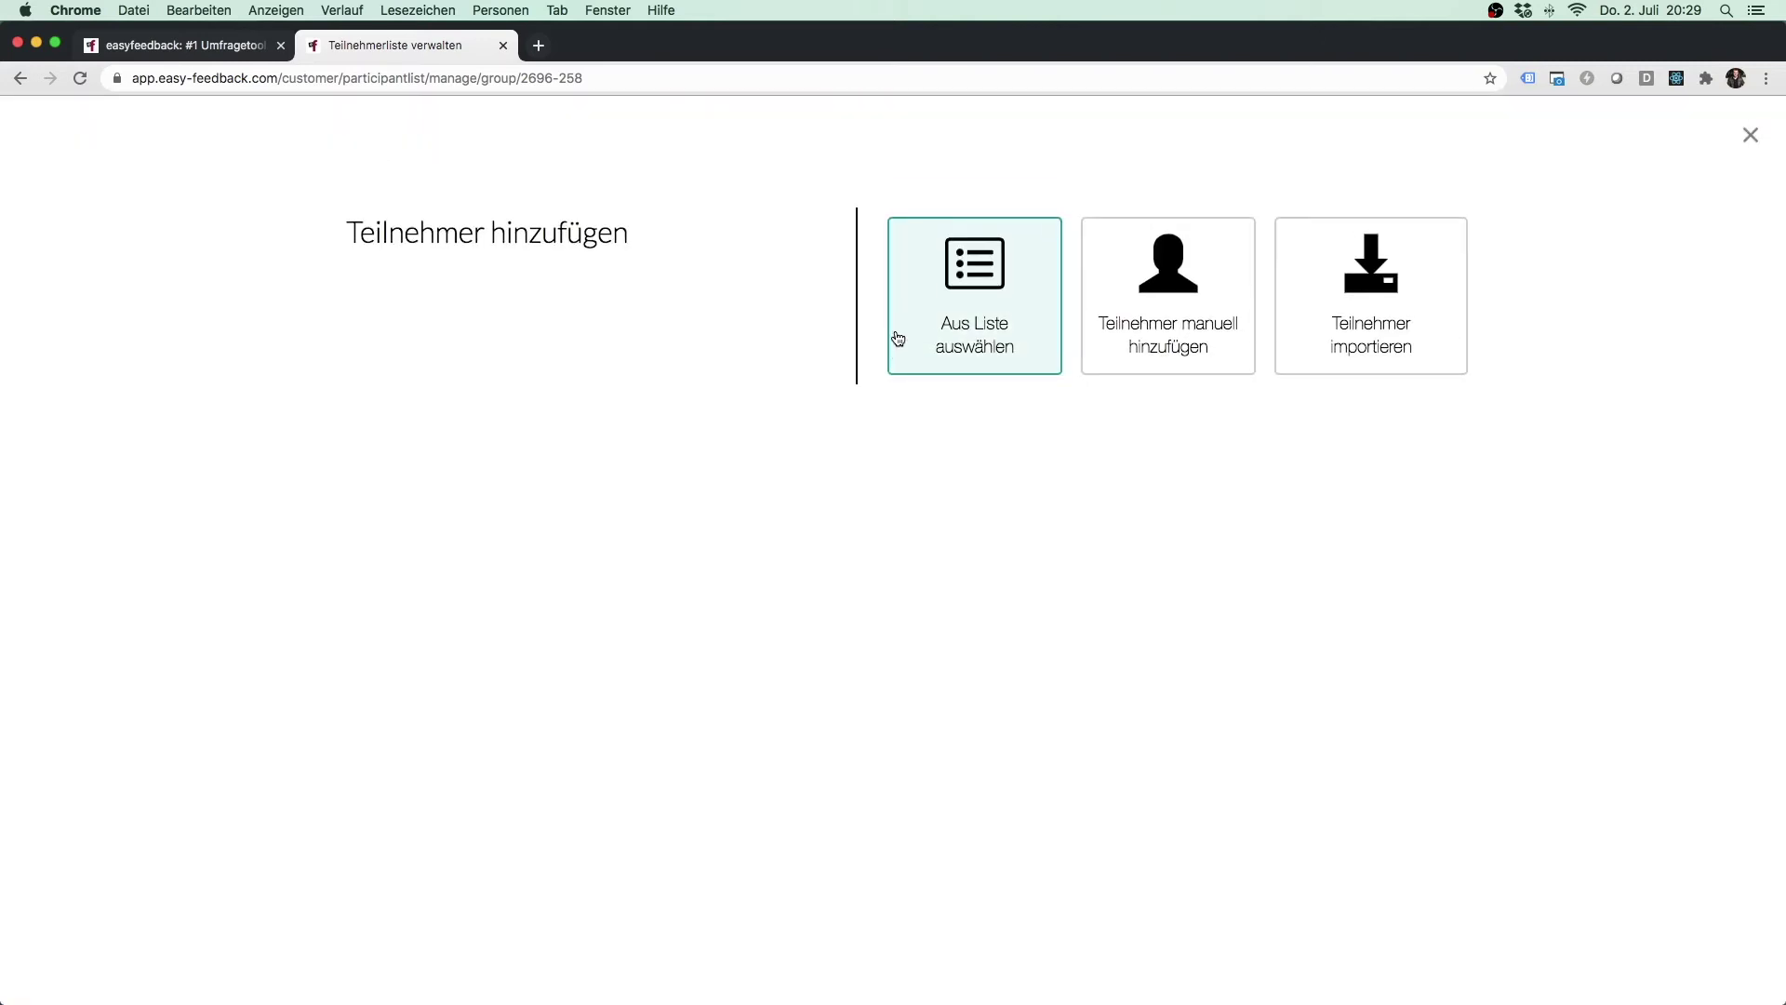
{"action": "left_click", "coordinate": [948, 365]}
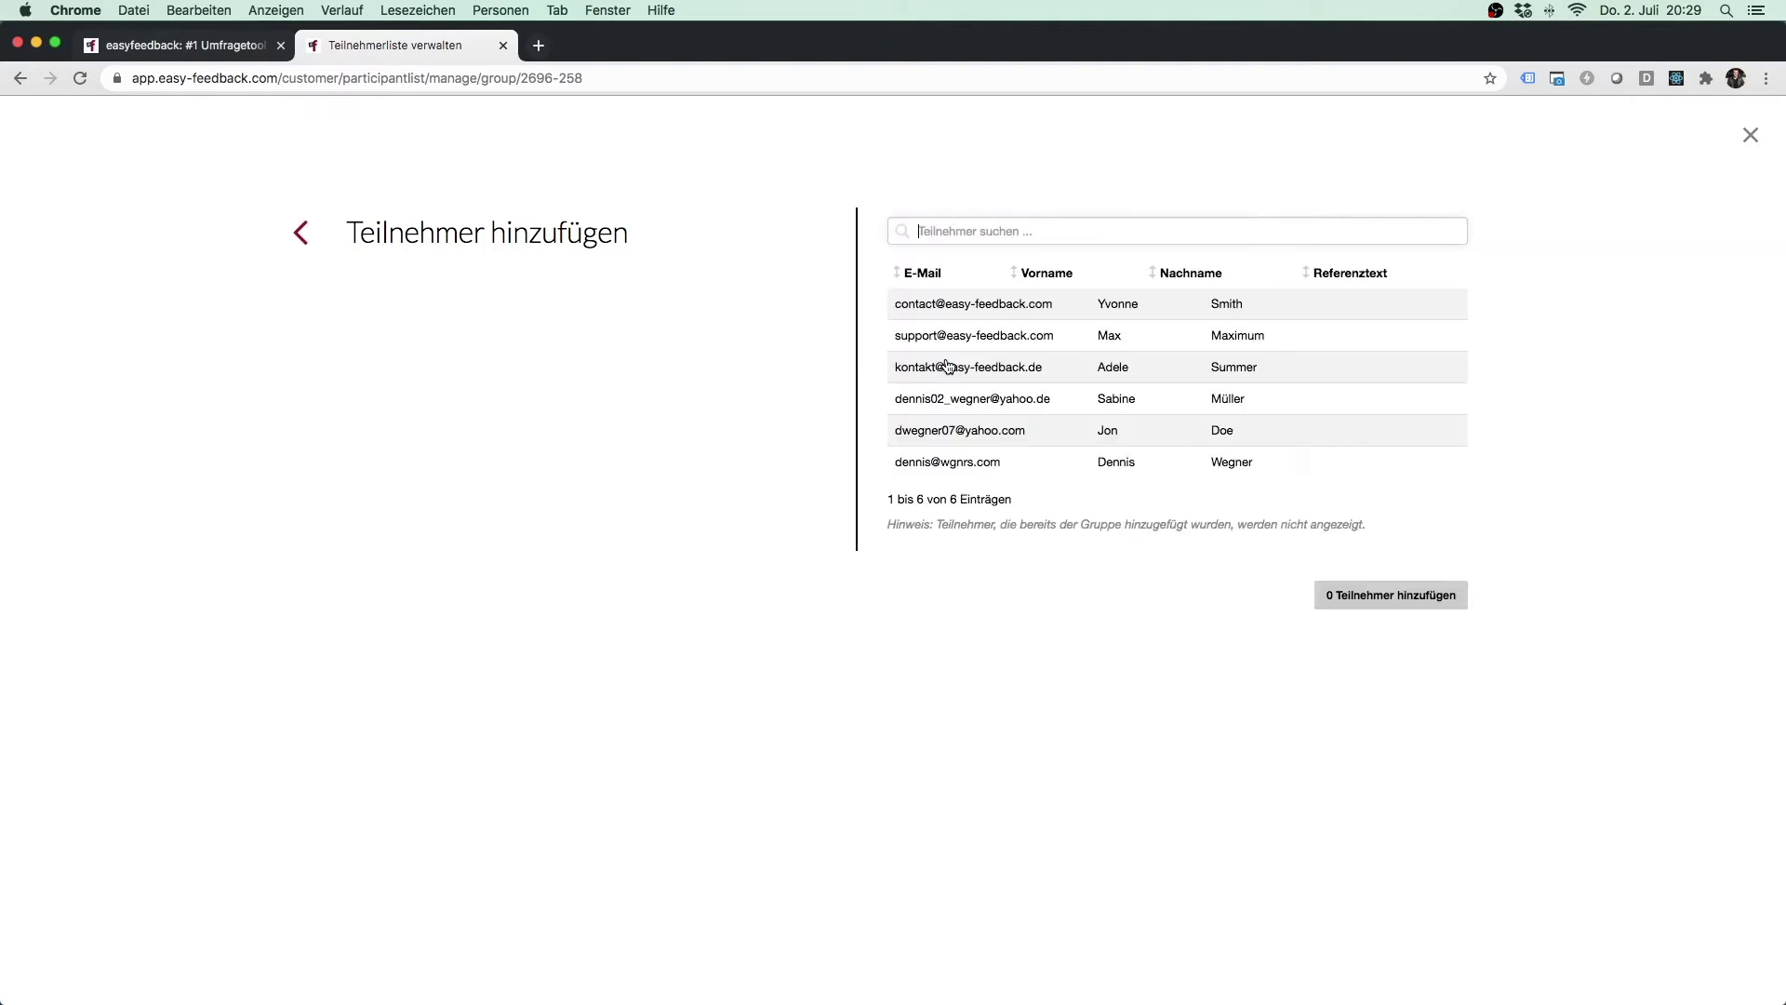
{"action": "left_click", "coordinate": [1347, 313]}
{"action": "left_click", "coordinate": [1344, 358]}
{"action": "left_click", "coordinate": [1348, 374]}
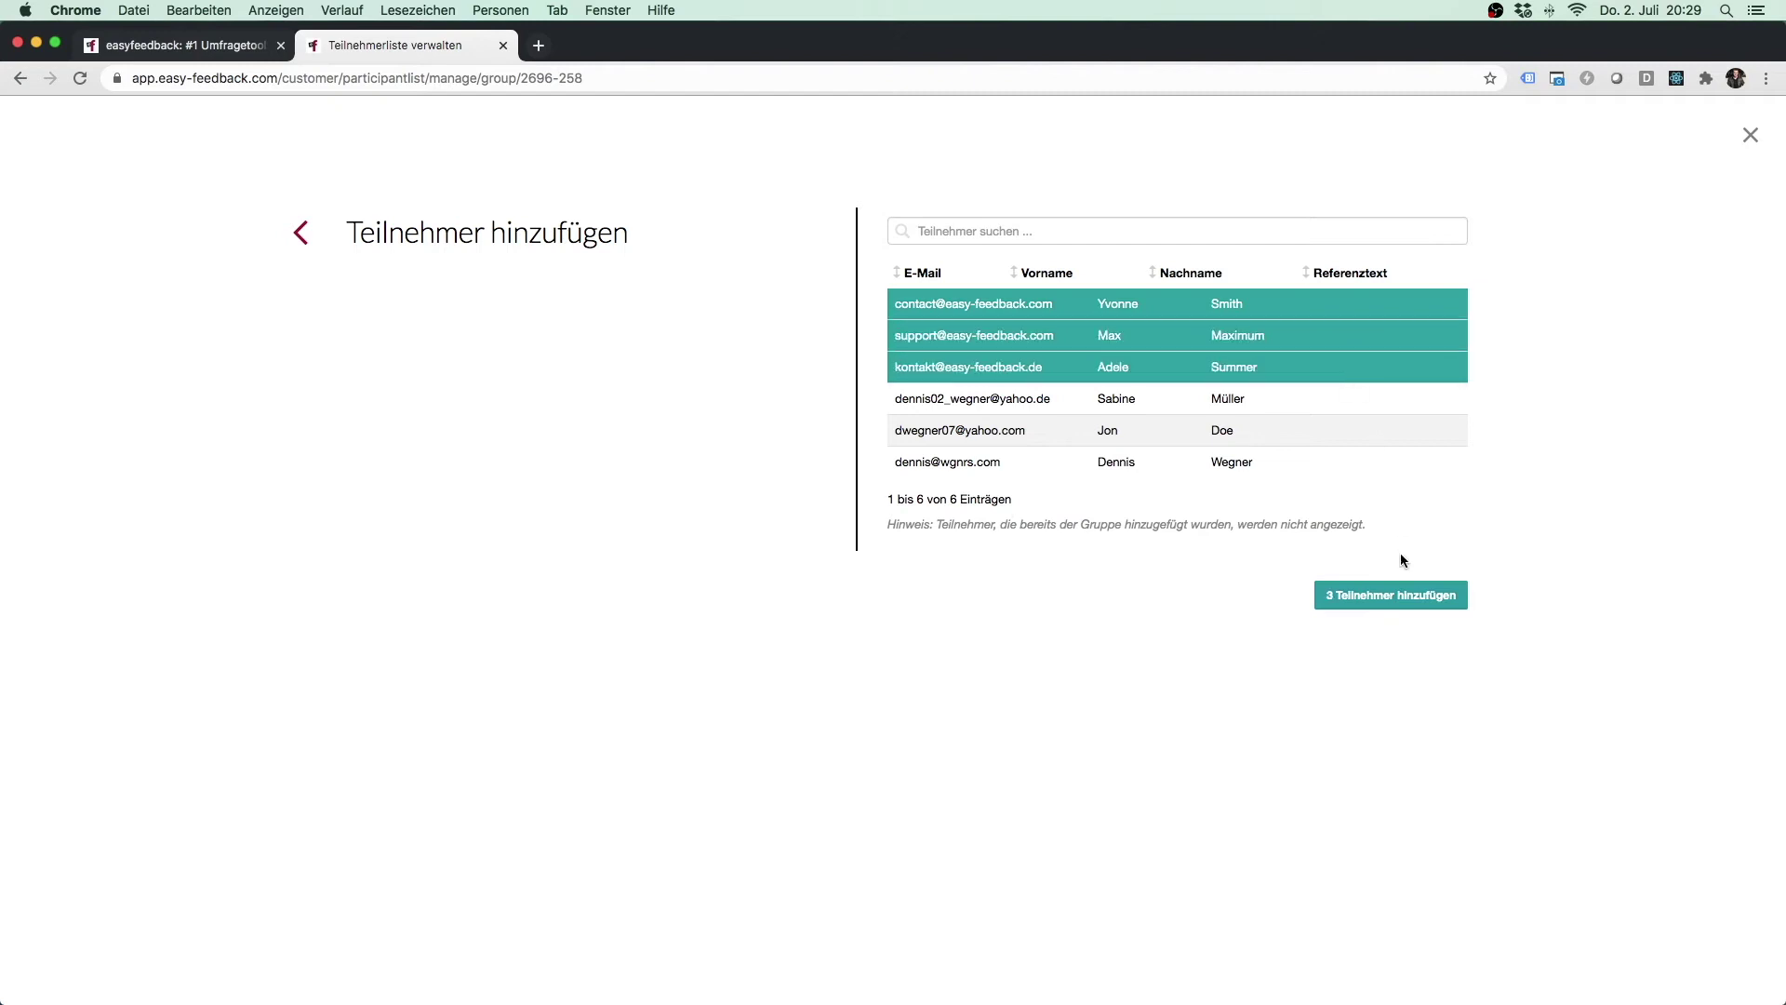
{"action": "left_click", "coordinate": [1400, 605]}
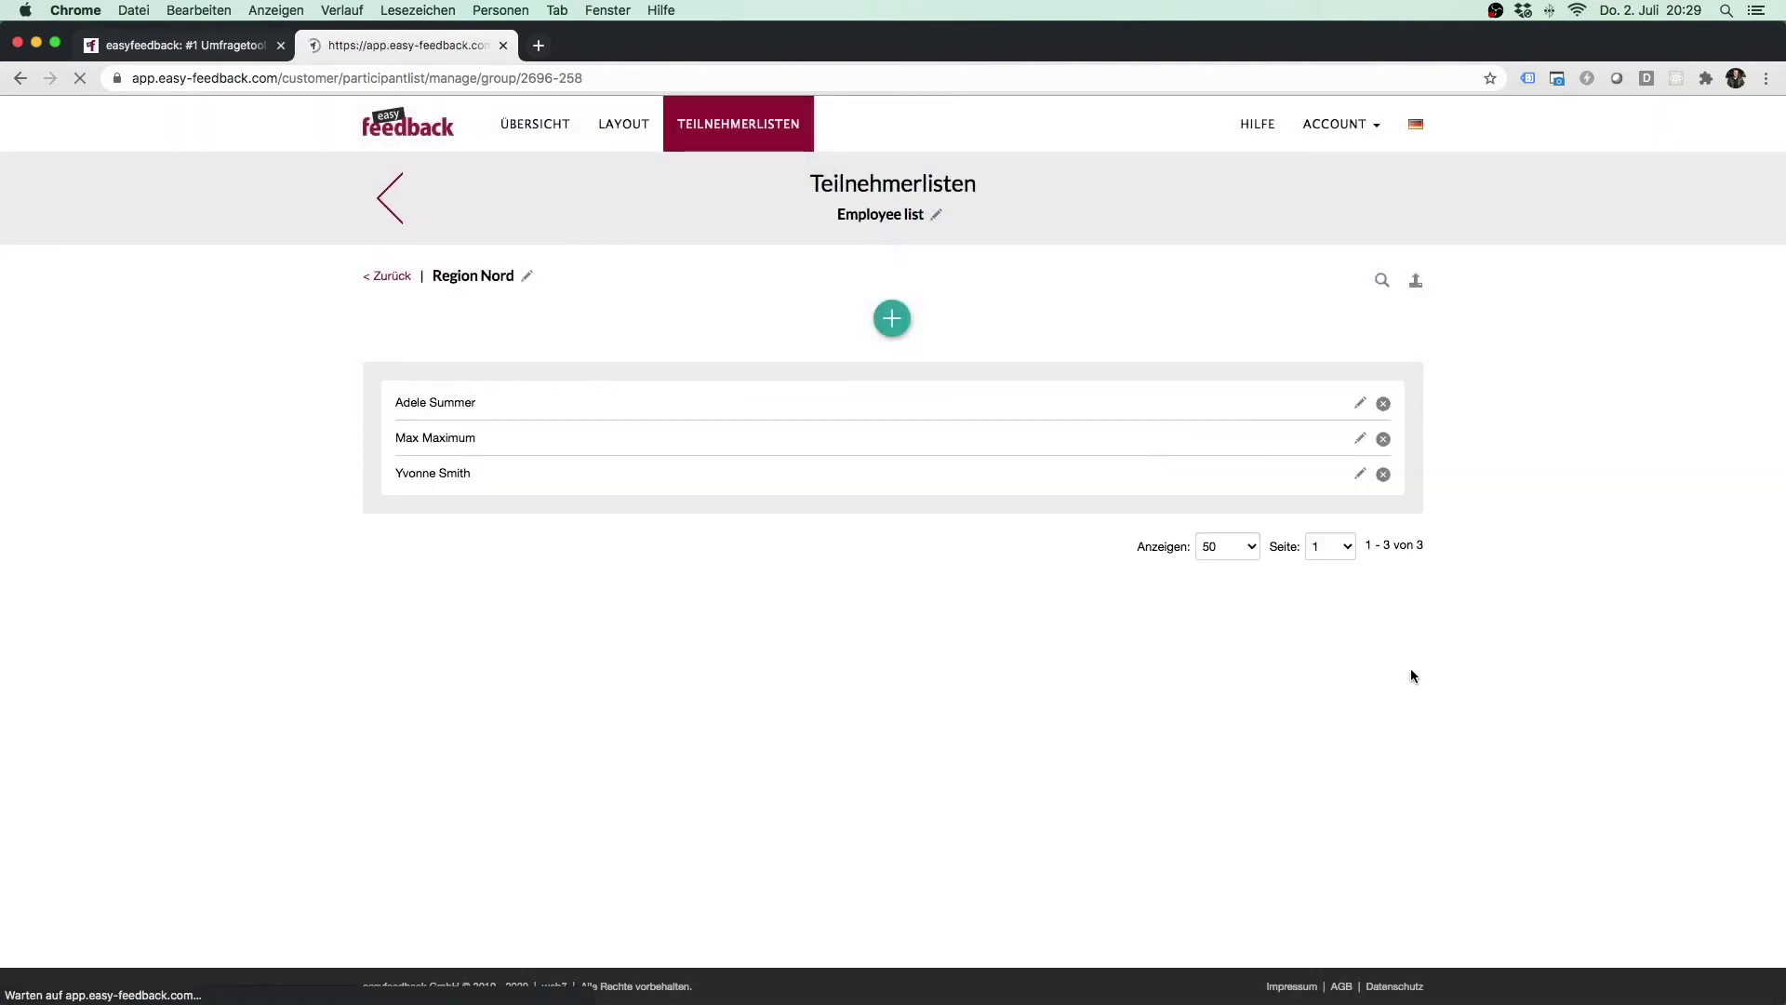
{"action": "left_click", "coordinate": [891, 318]}
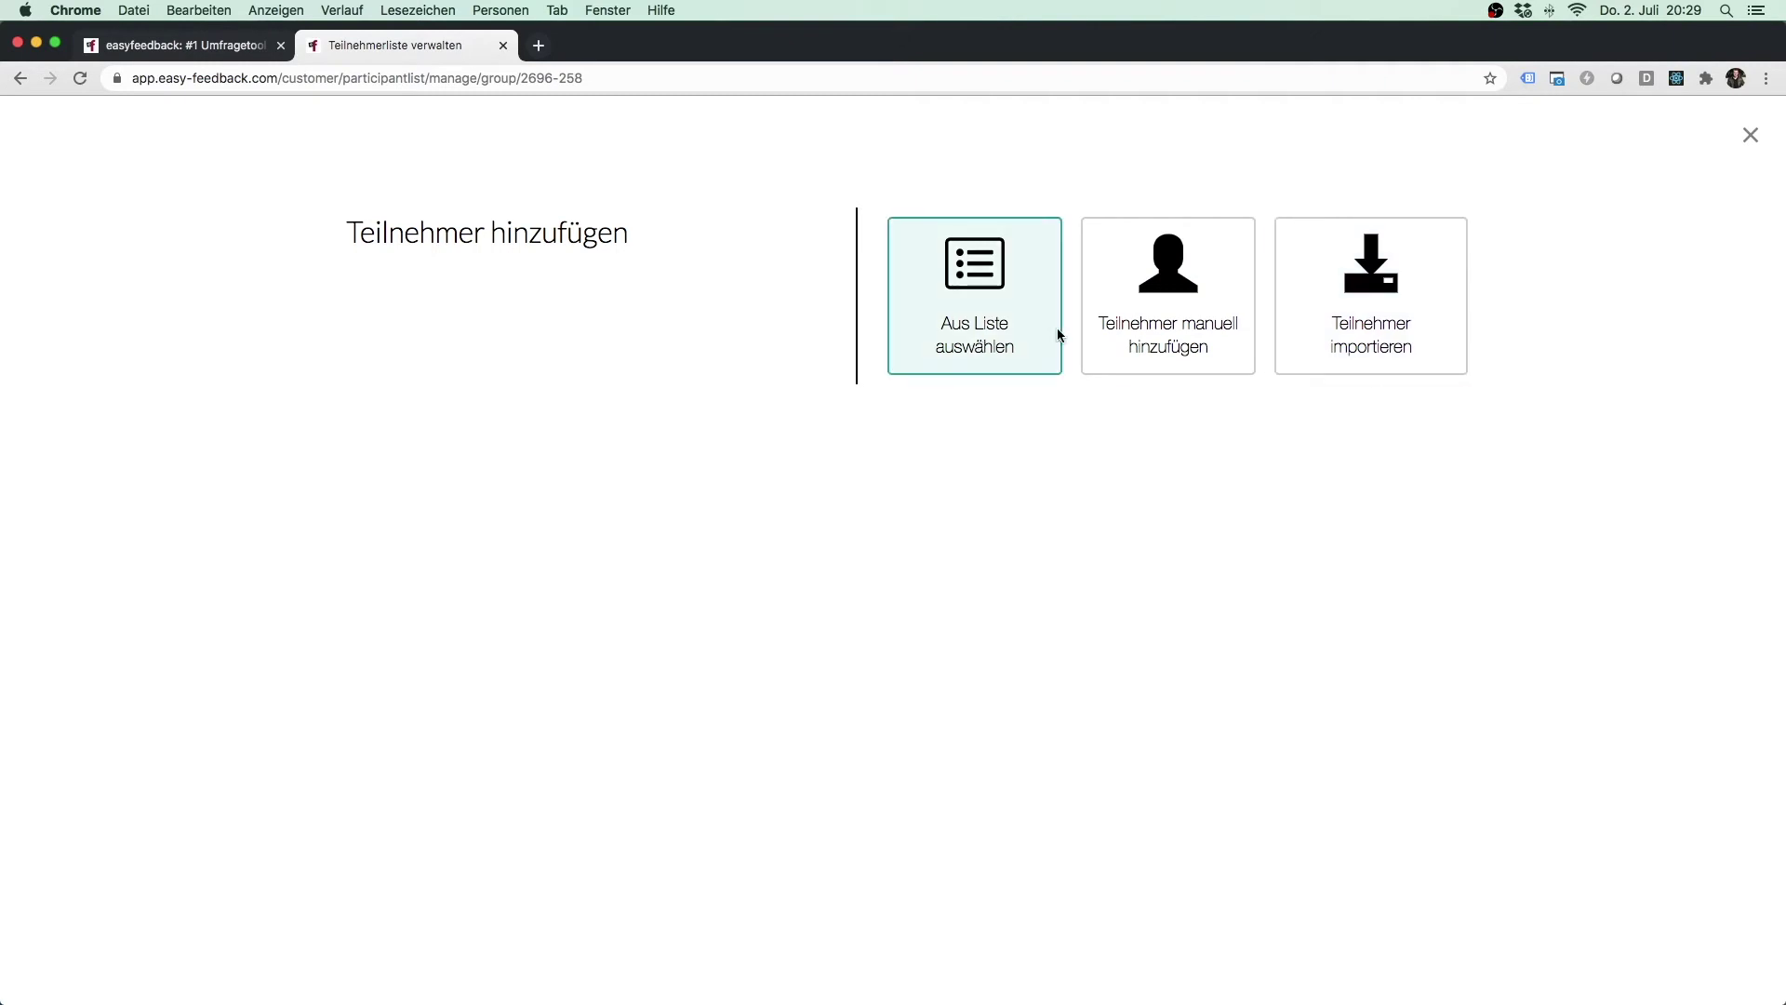
{"action": "left_click", "coordinate": [1749, 136]}
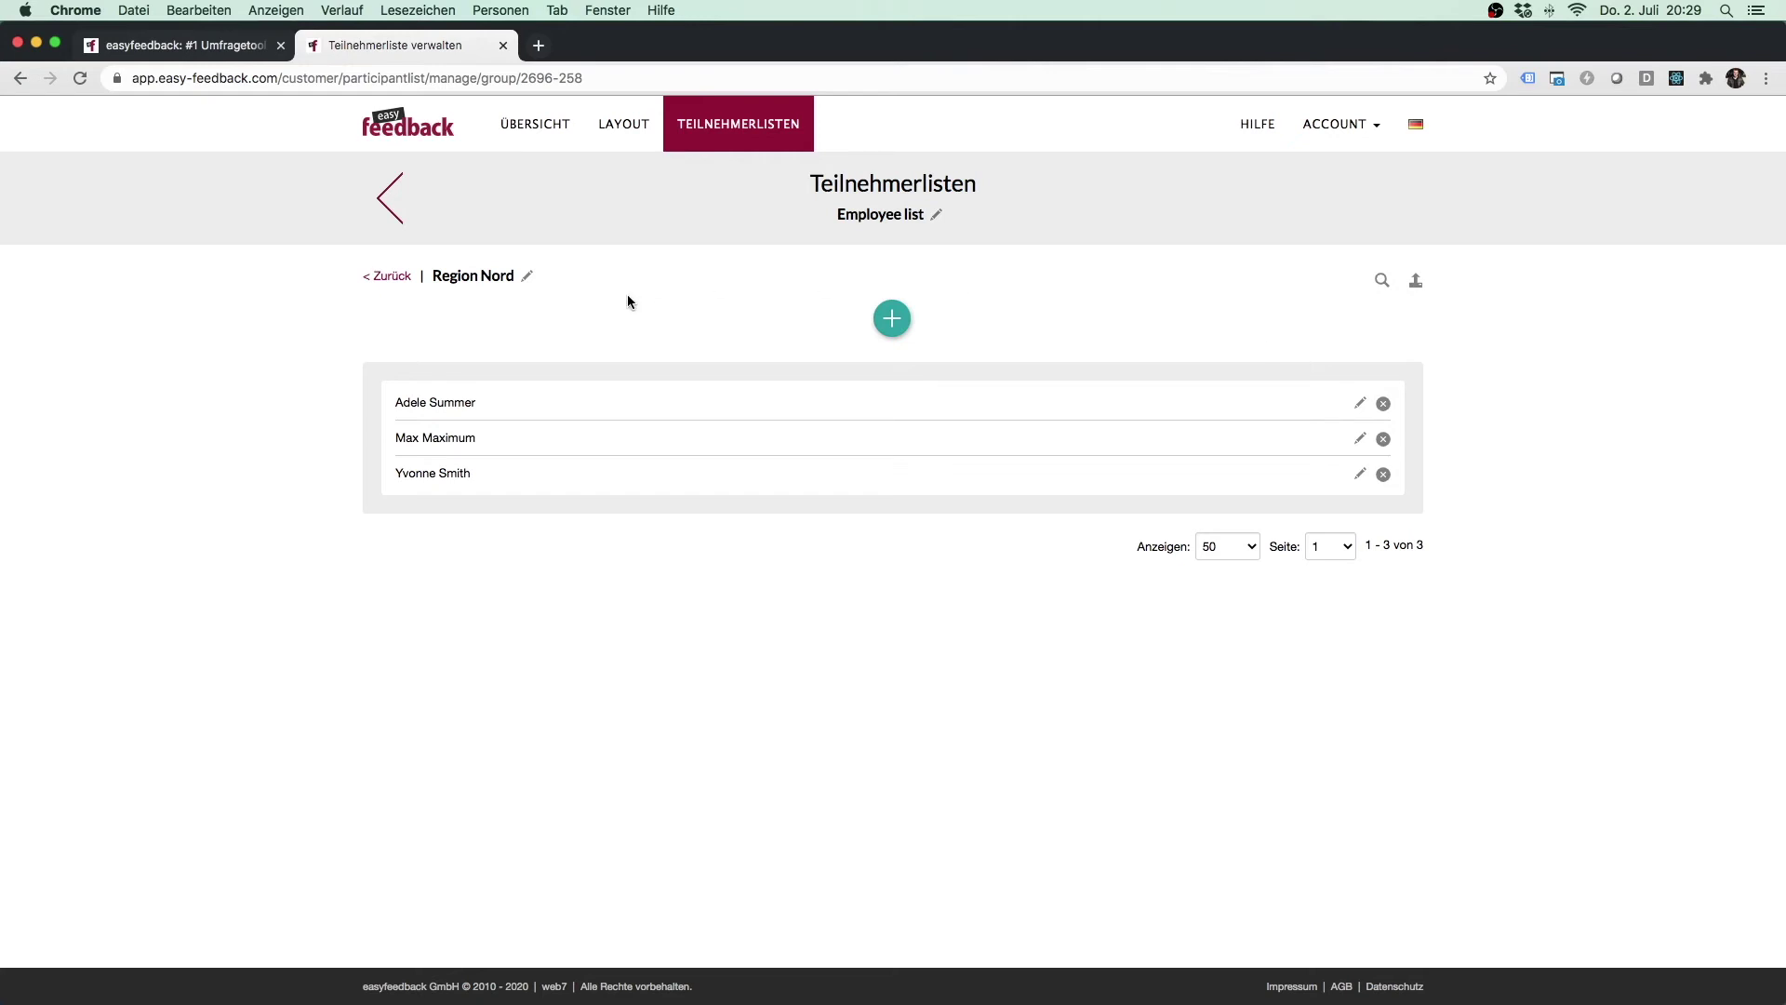
Go back from the Employee list and navigate to the ÜBERSICHT survey overview.
{"action": "left_click", "coordinate": [403, 291]}
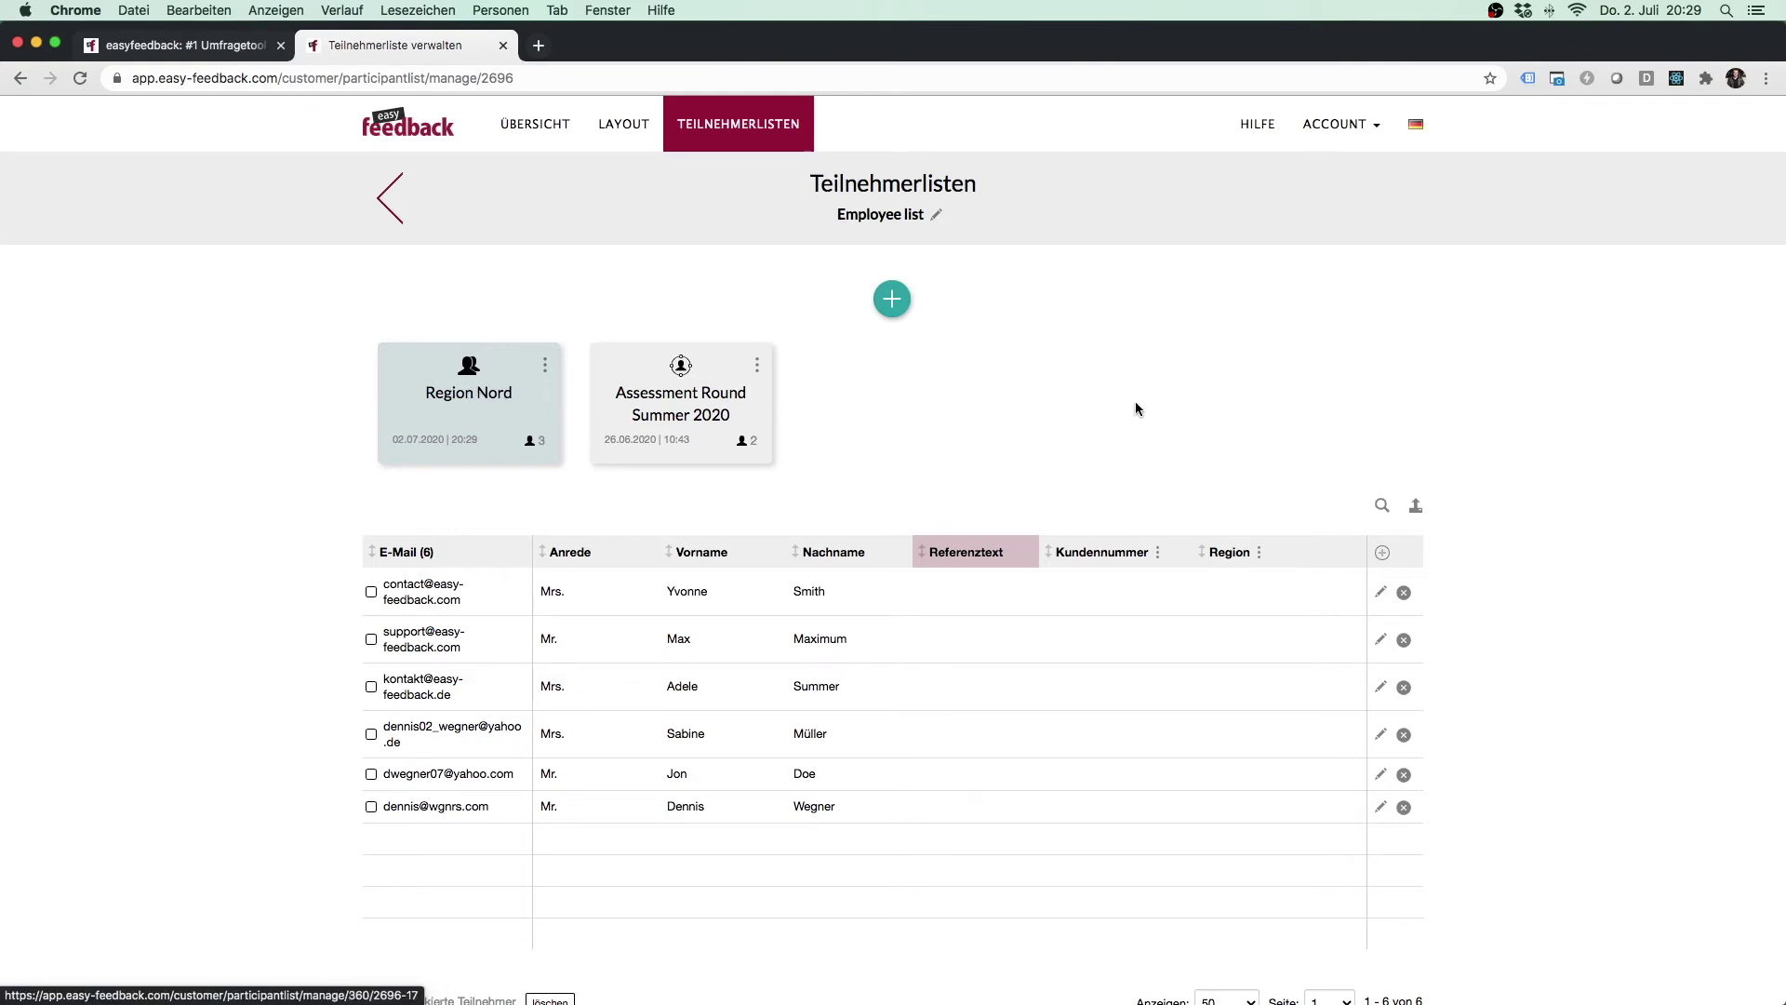
{"action": "scroll", "coordinate": [1499, 405], "scroll_direction": "down", "scroll_amount": 2}
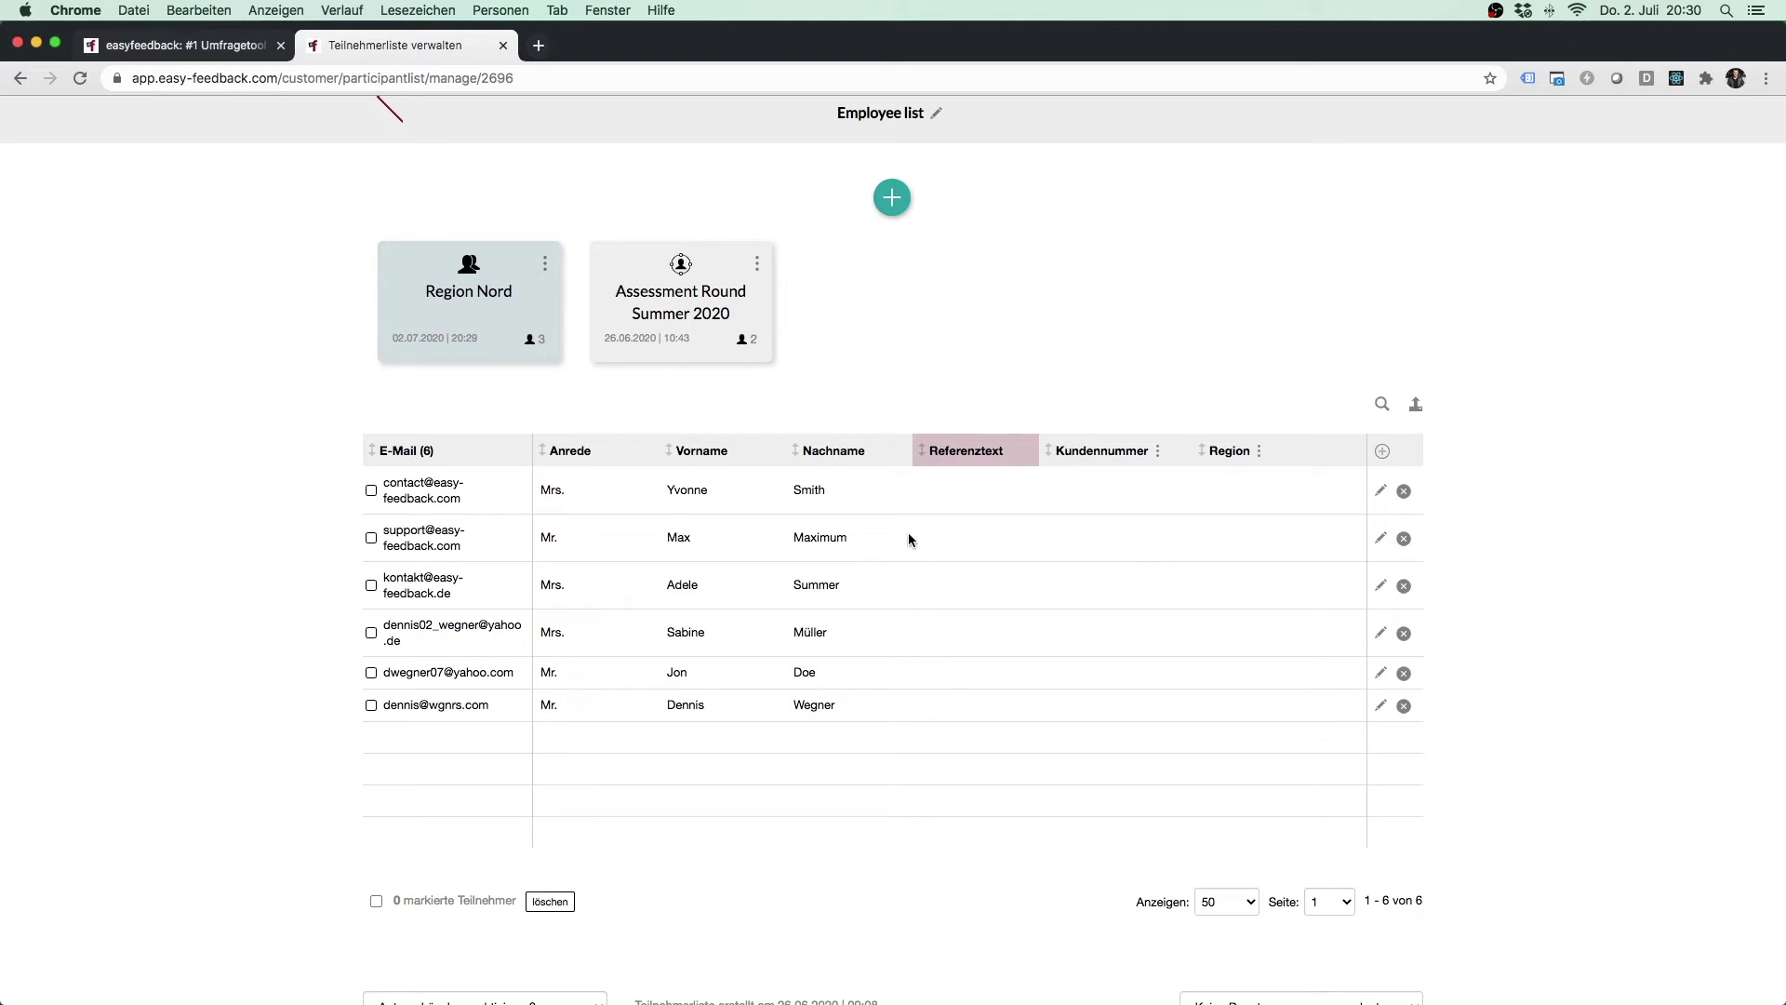
{"action": "scroll", "coordinate": [1026, 323], "scroll_direction": "up", "scroll_amount": 2}
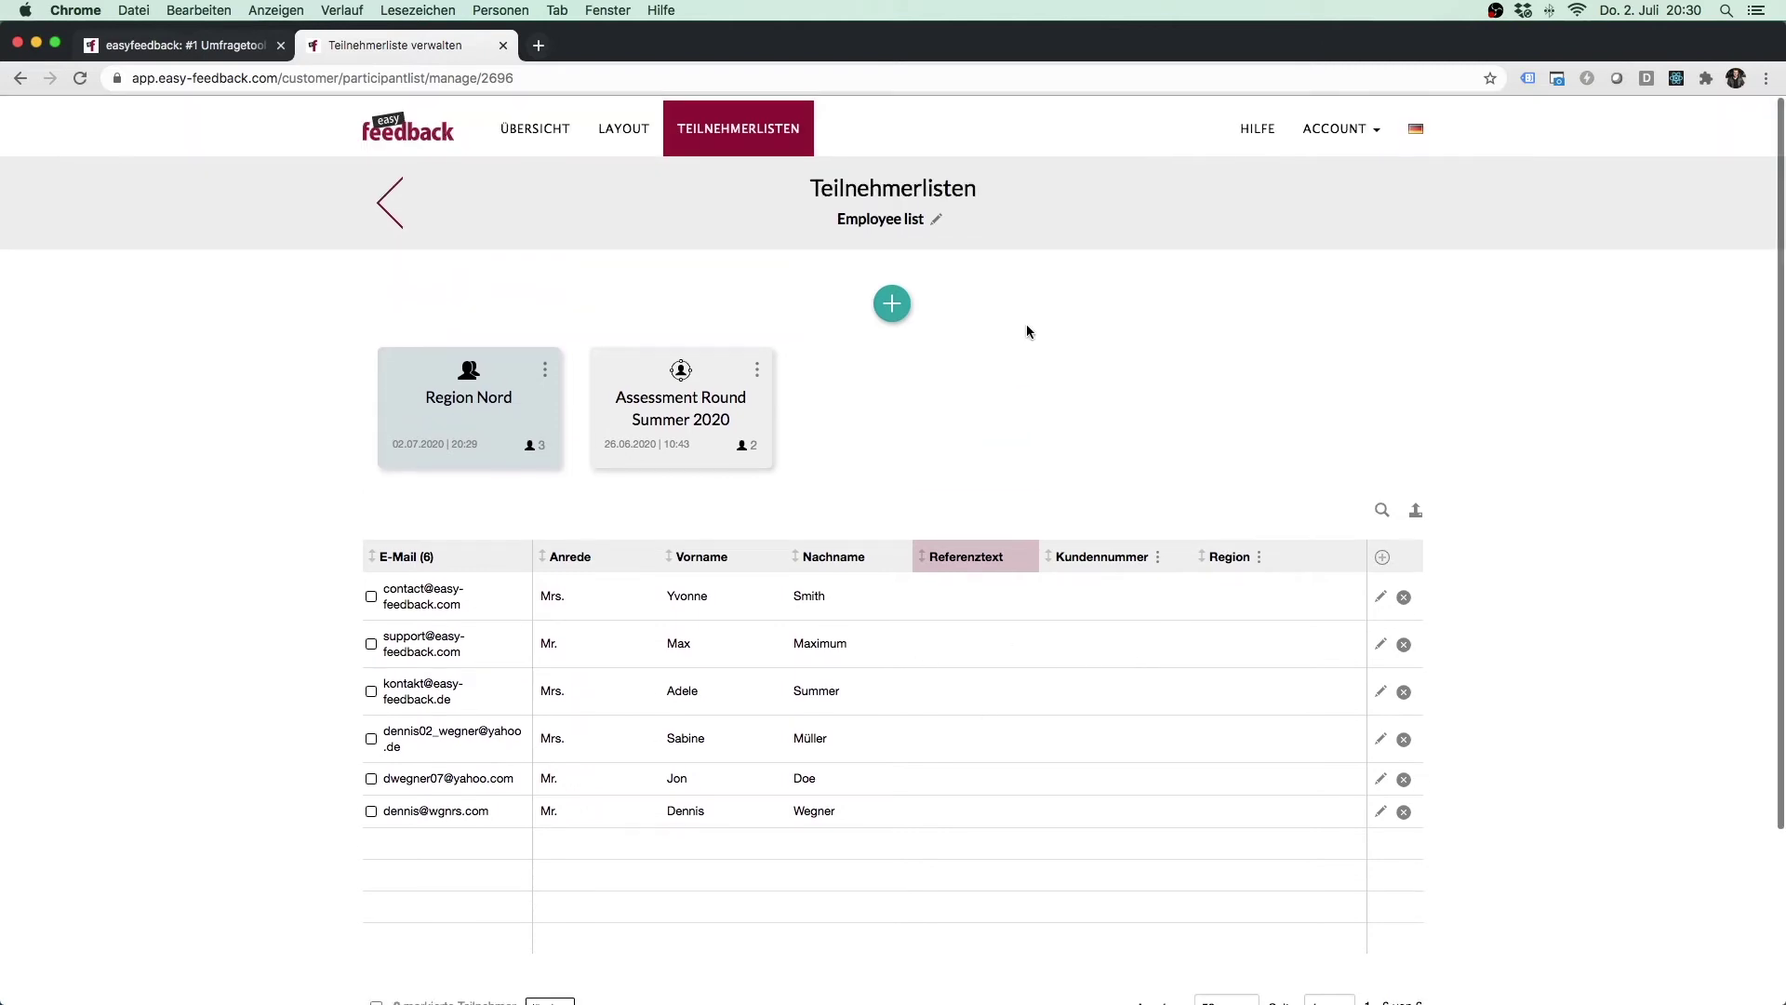
{"action": "left_click_drag", "start_coordinate": [836, 214], "coordinate": [926, 214]}
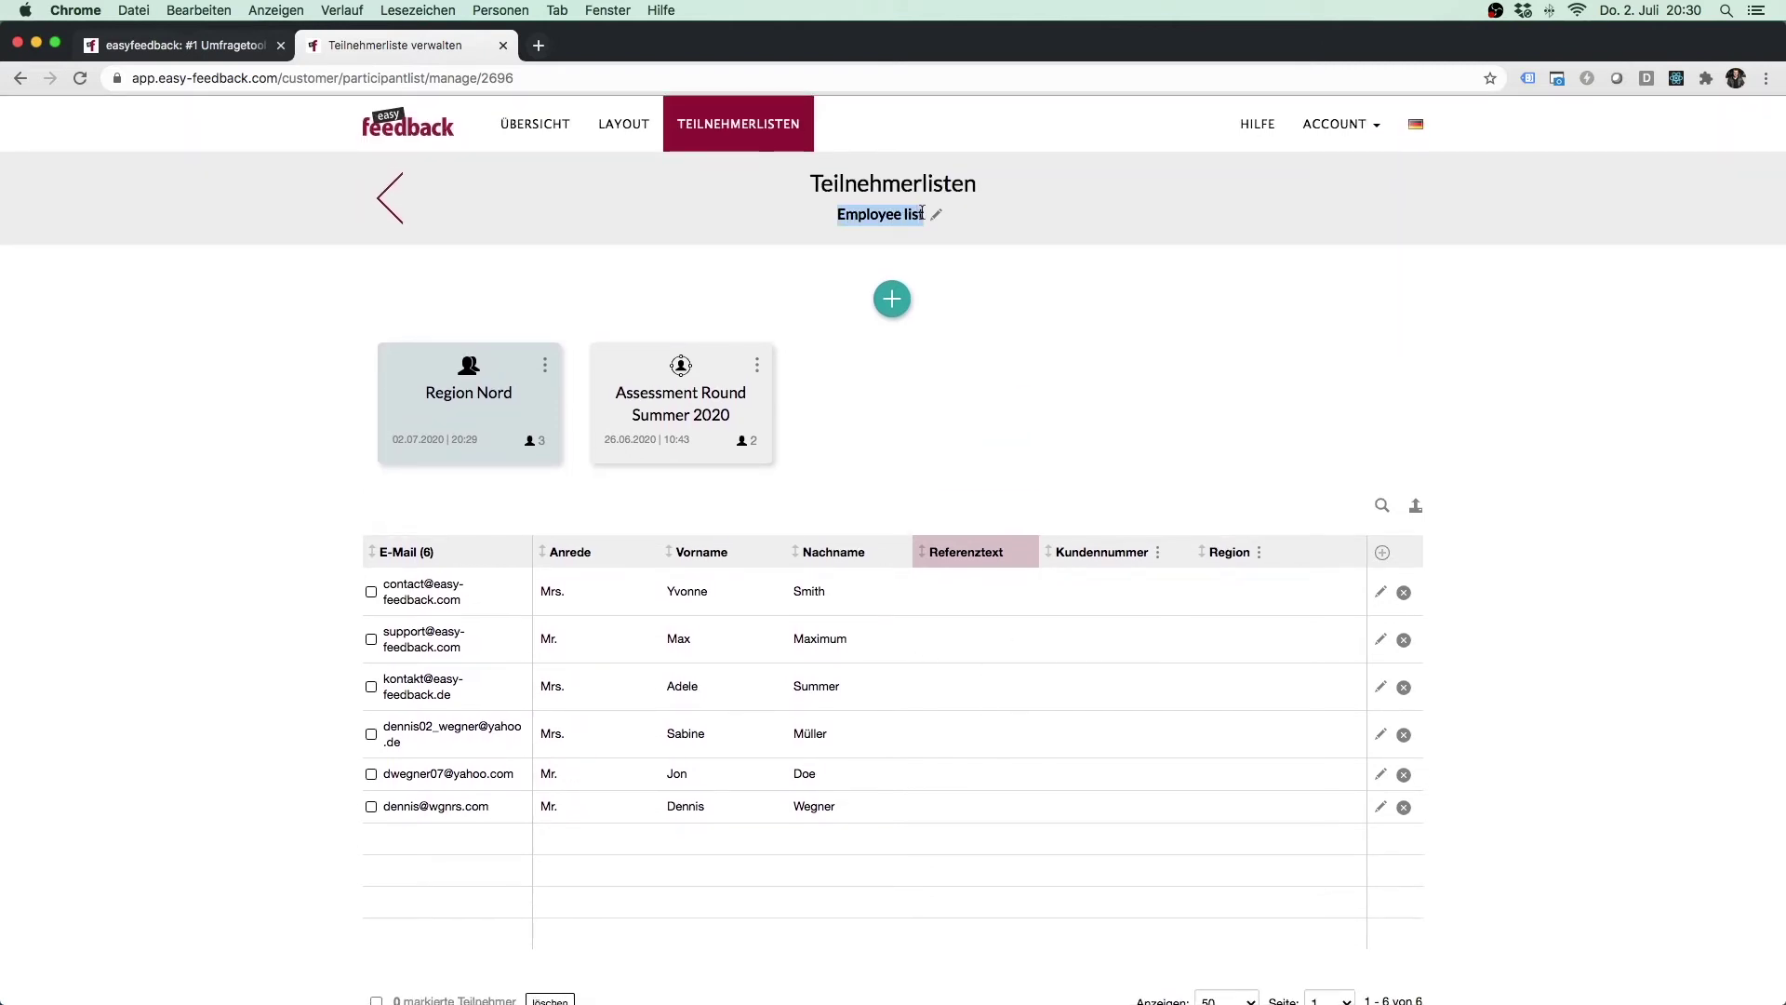
{"action": "left_click", "coordinate": [980, 281]}
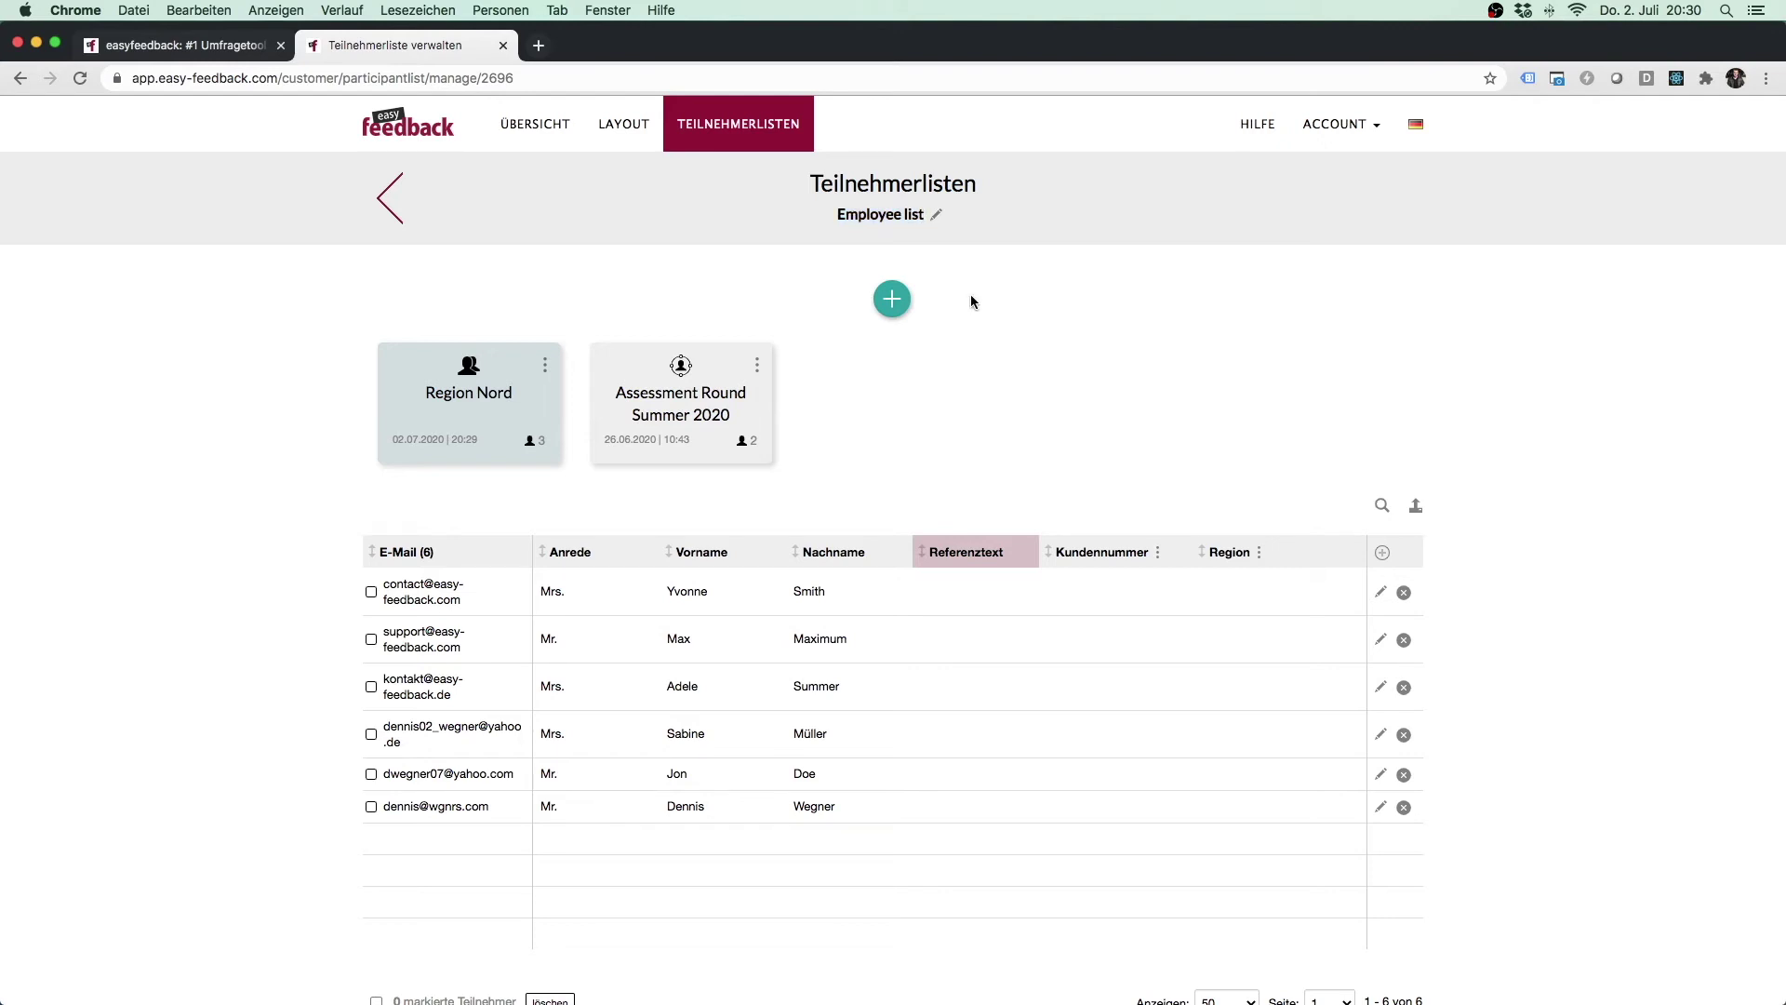
{"action": "left_click", "coordinate": [517, 122]}
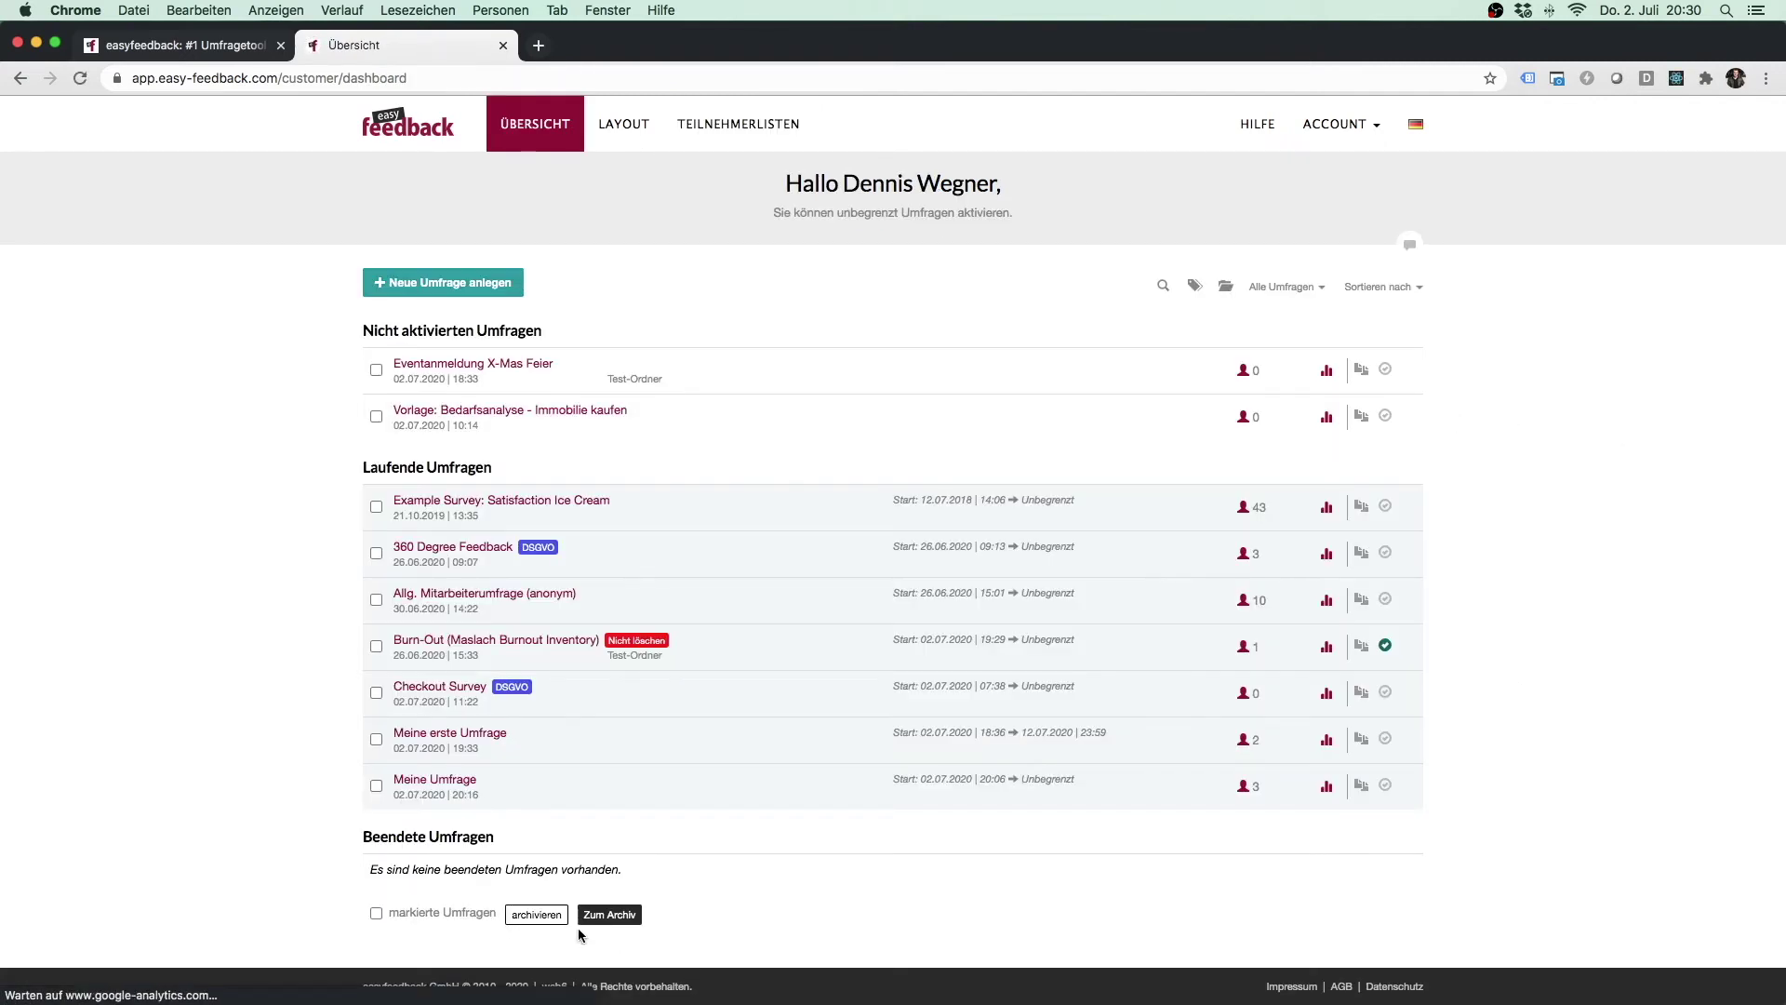
Open Meine Umfrage's 'Teilnehmer einladen' tab and its E-Mail Einladung card.
{"action": "left_click", "coordinate": [448, 782]}
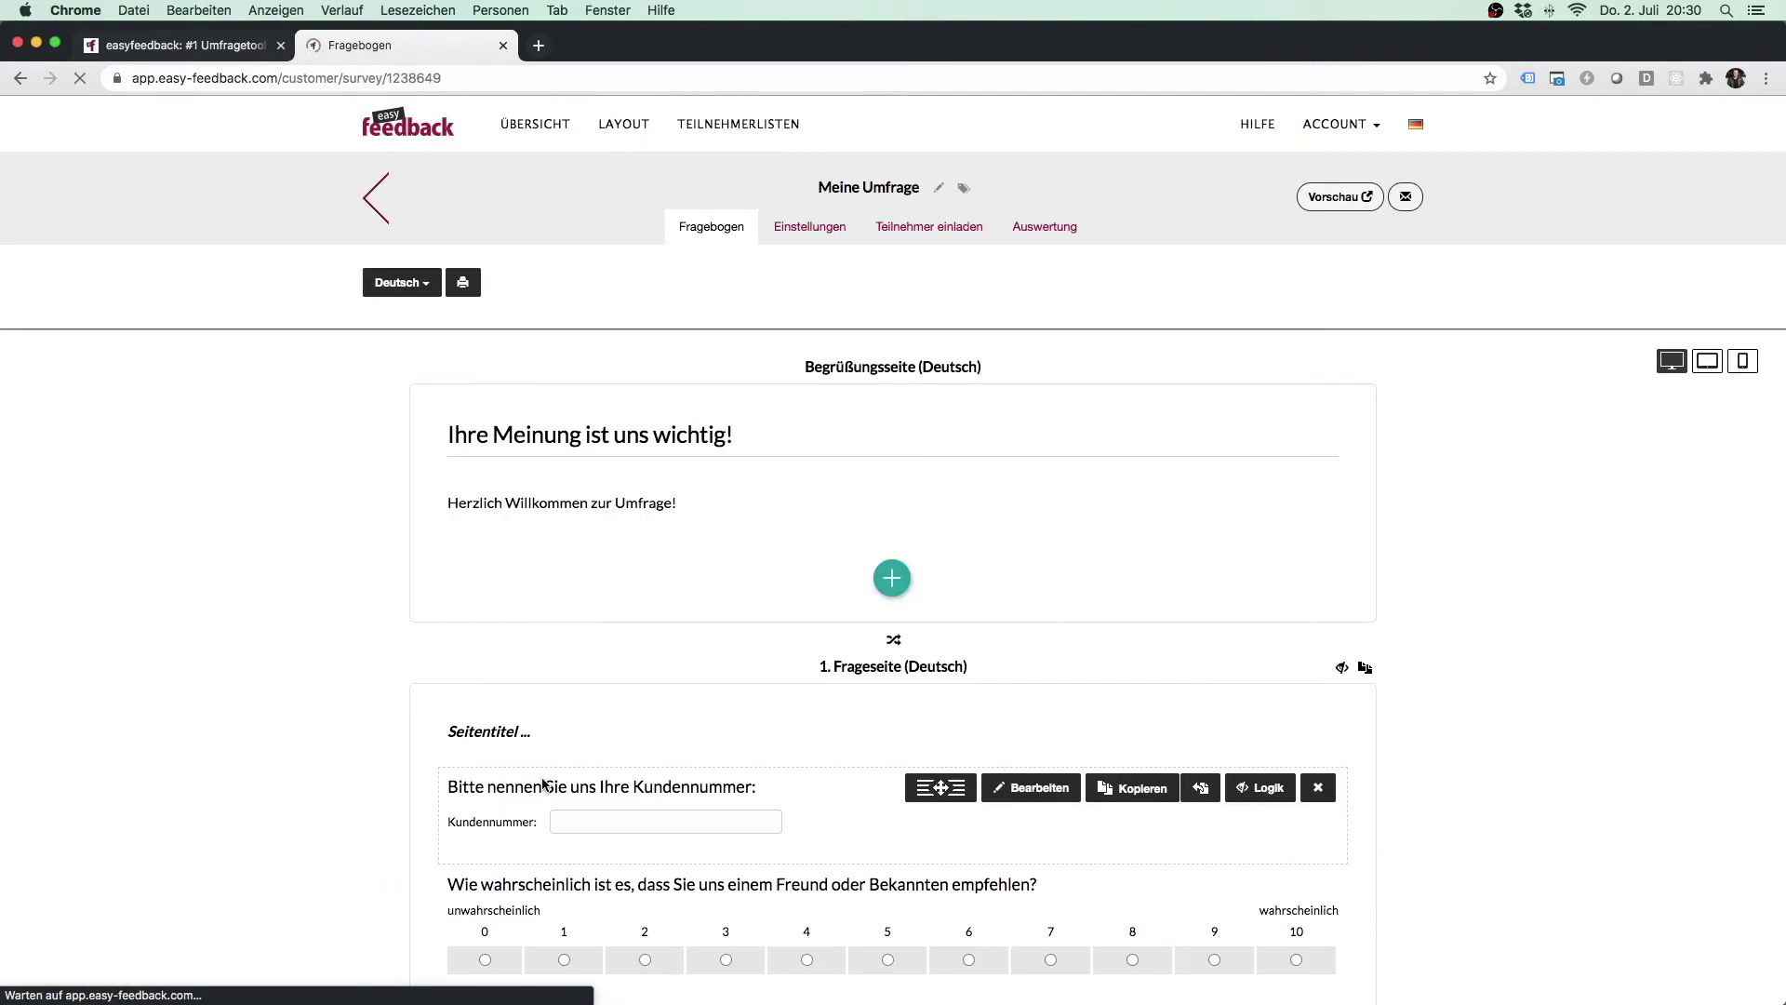
{"action": "left_click", "coordinate": [929, 235]}
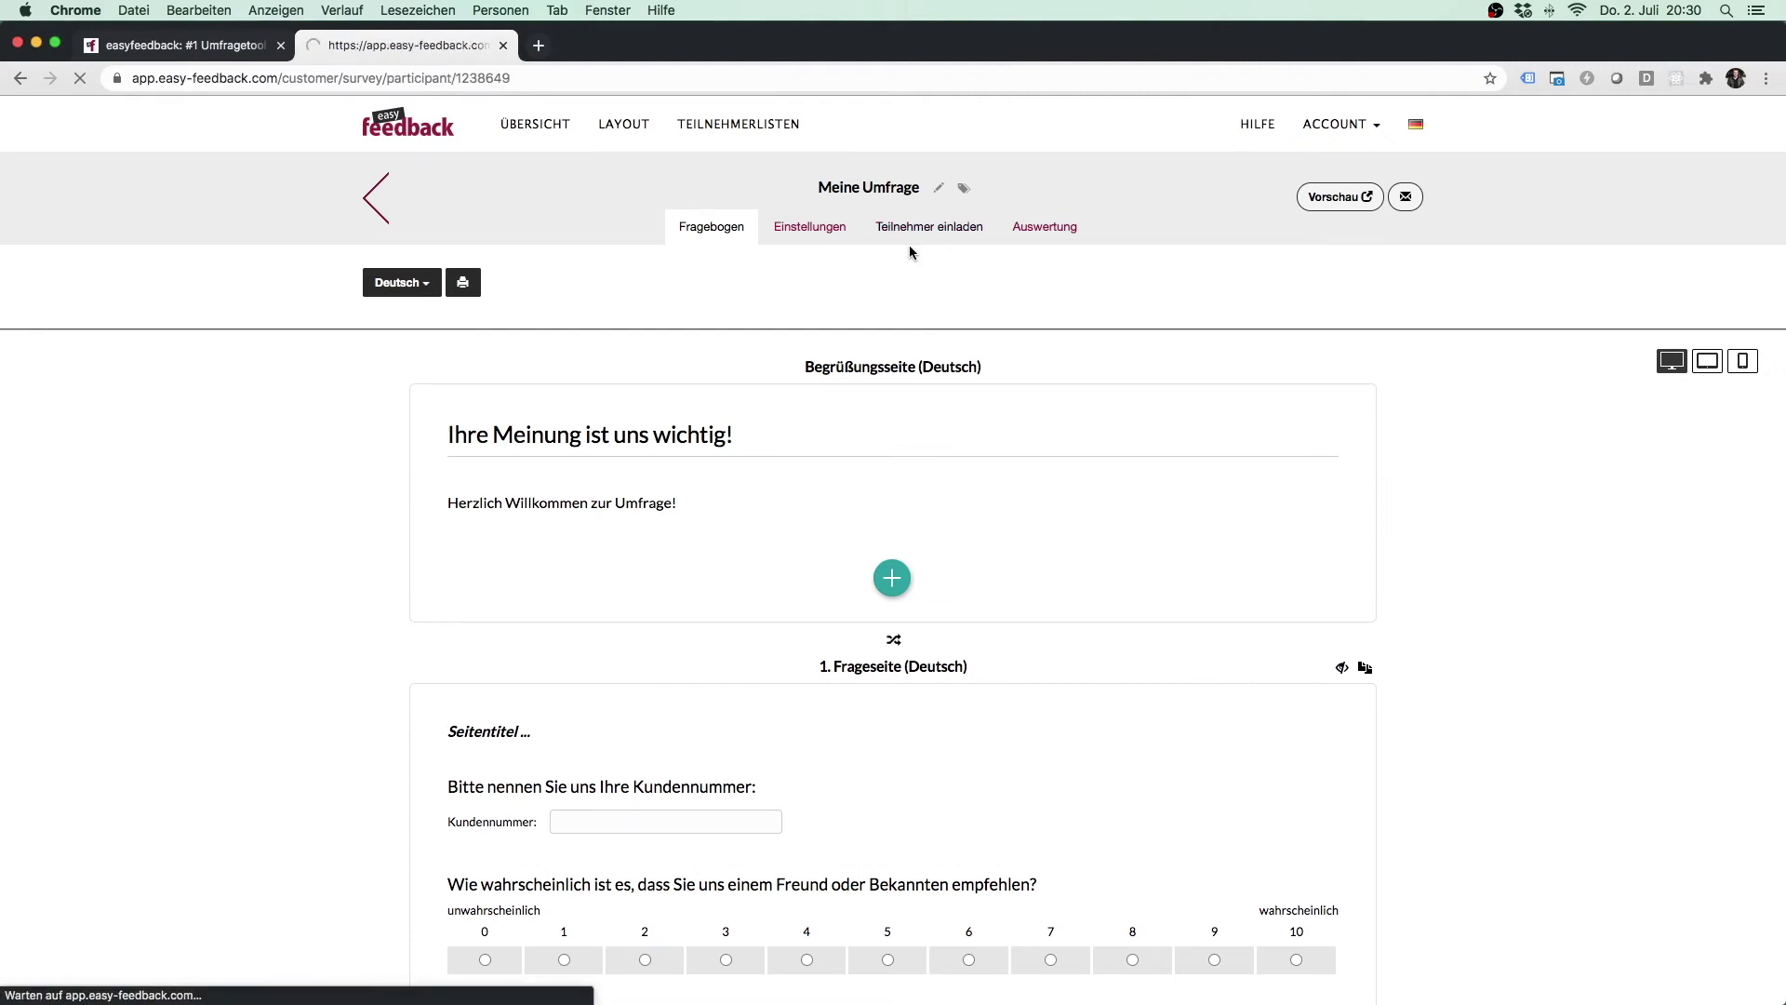
{"action": "left_click", "coordinate": [433, 620]}
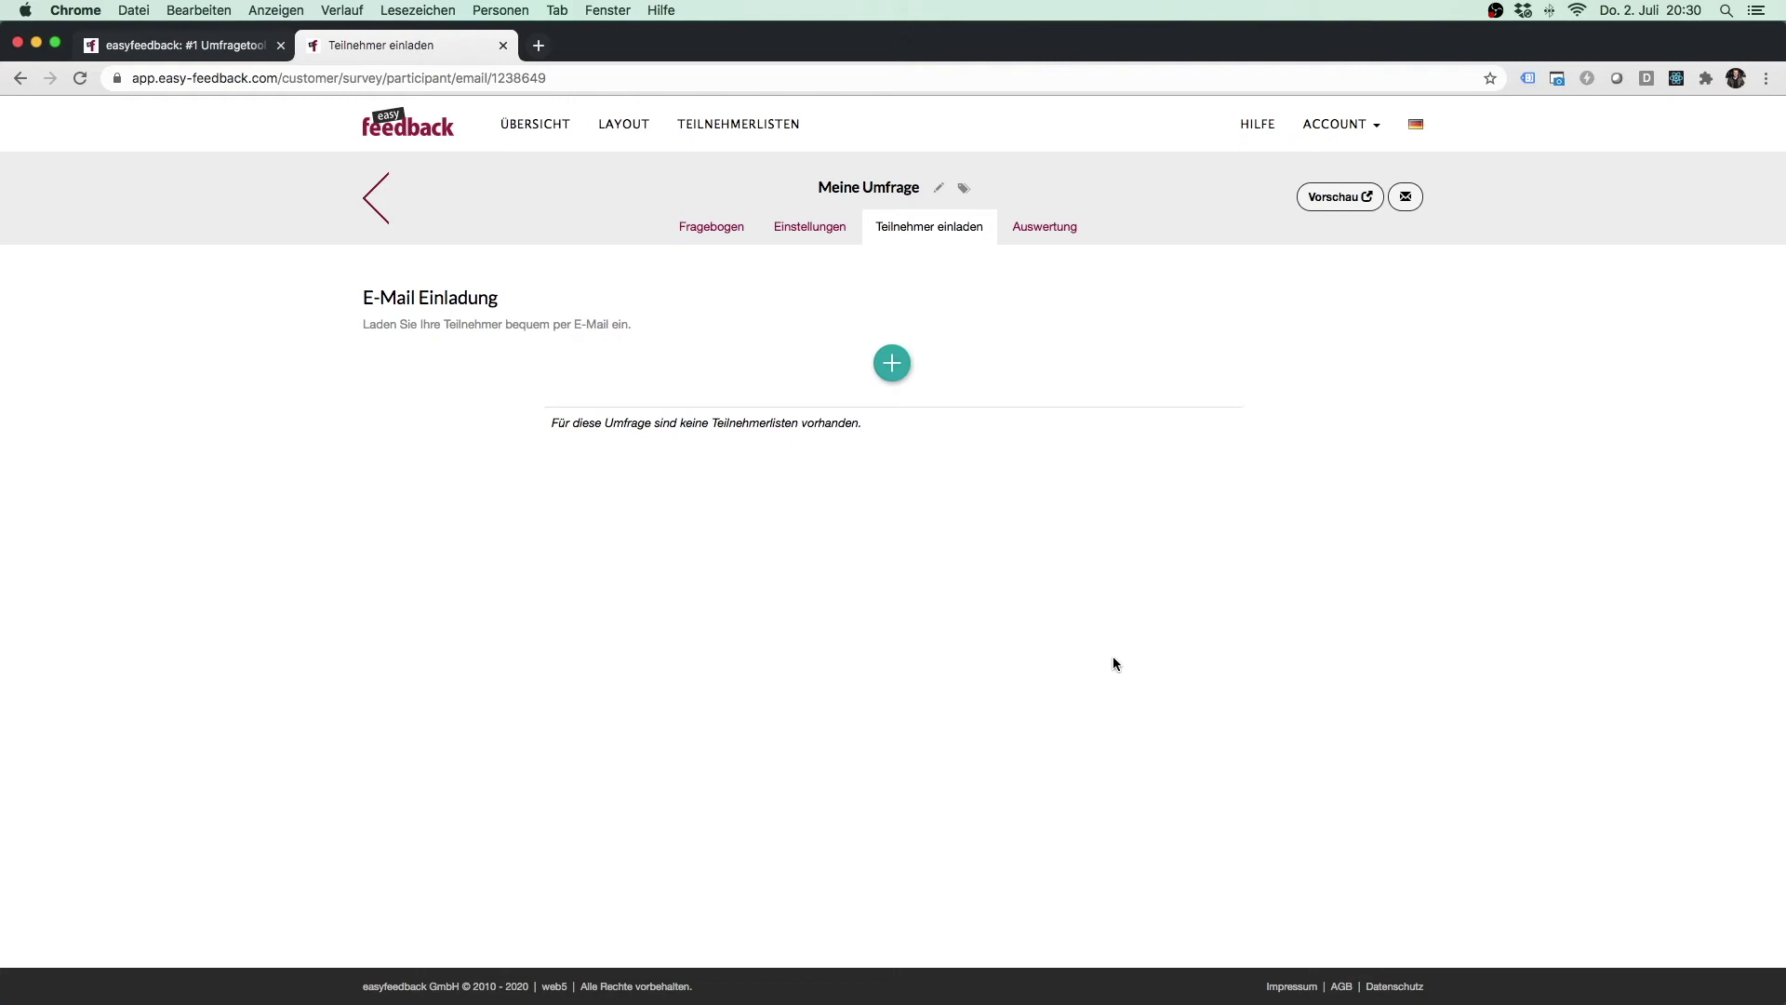
Attach the Employee list's 'Region Nord (3)' group to the survey's e-mail invitation.
{"action": "left_click", "coordinate": [892, 363]}
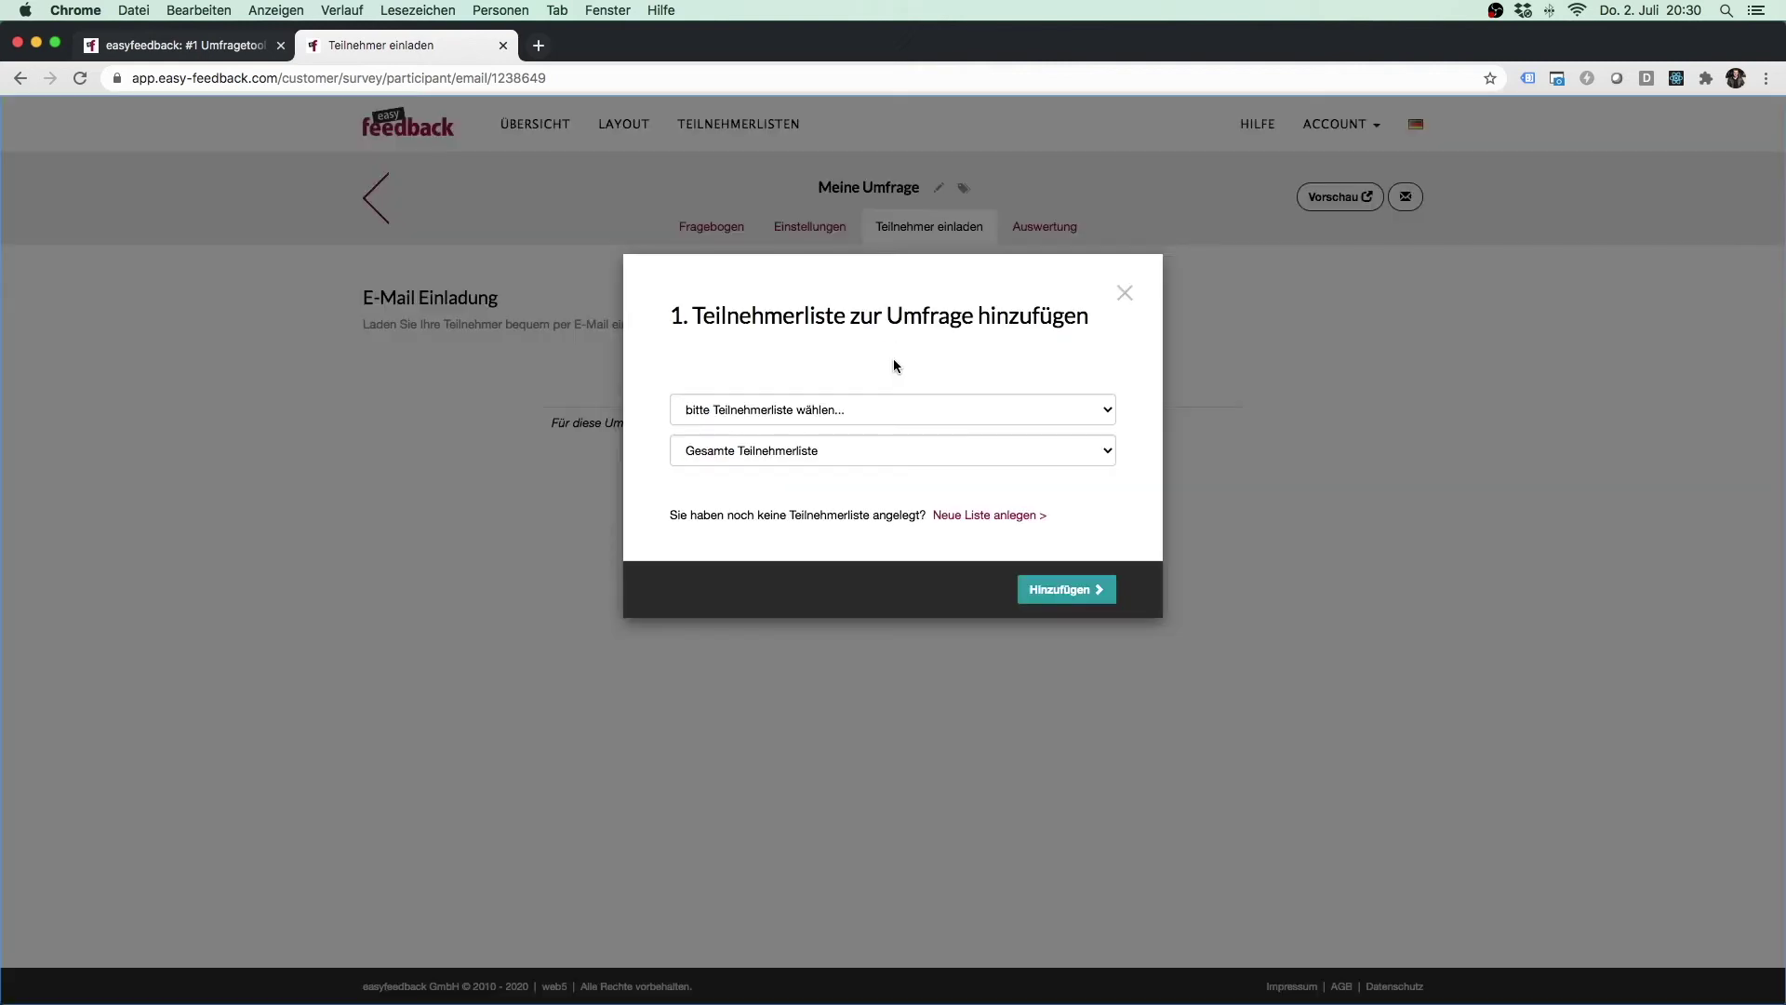
{"action": "left_click", "coordinate": [881, 405]}
{"action": "left_click", "coordinate": [879, 424]}
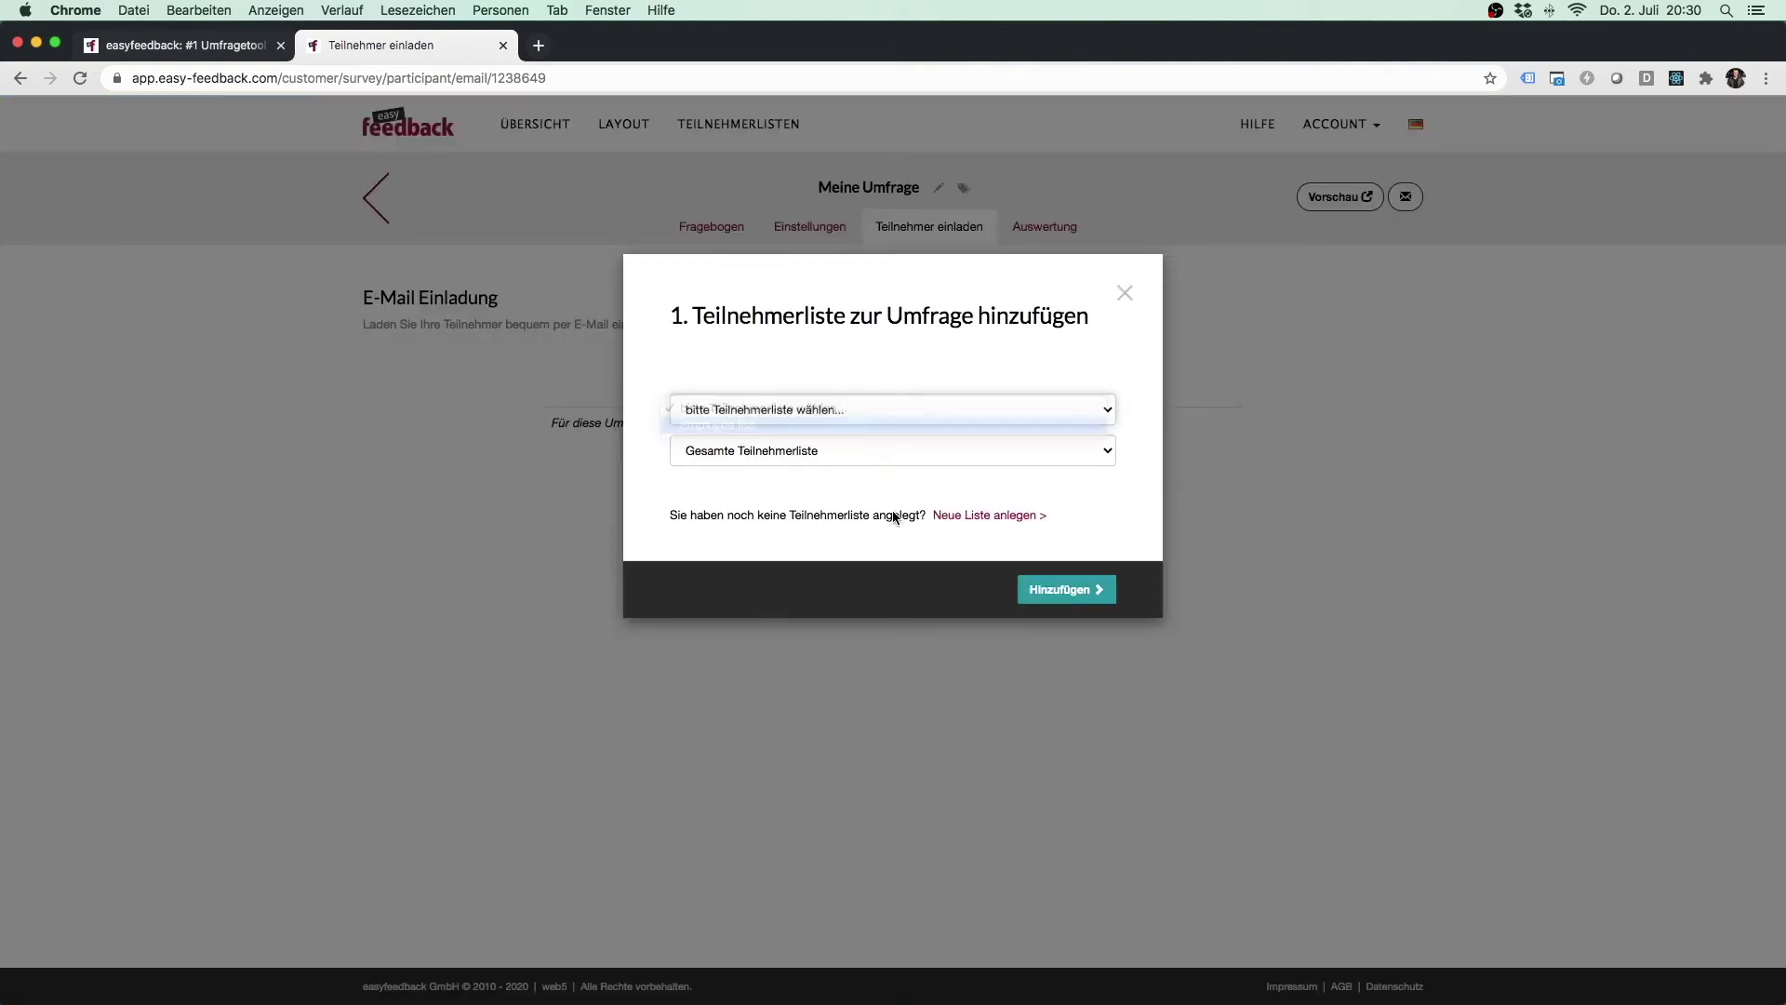
{"action": "left_click", "coordinate": [857, 450]}
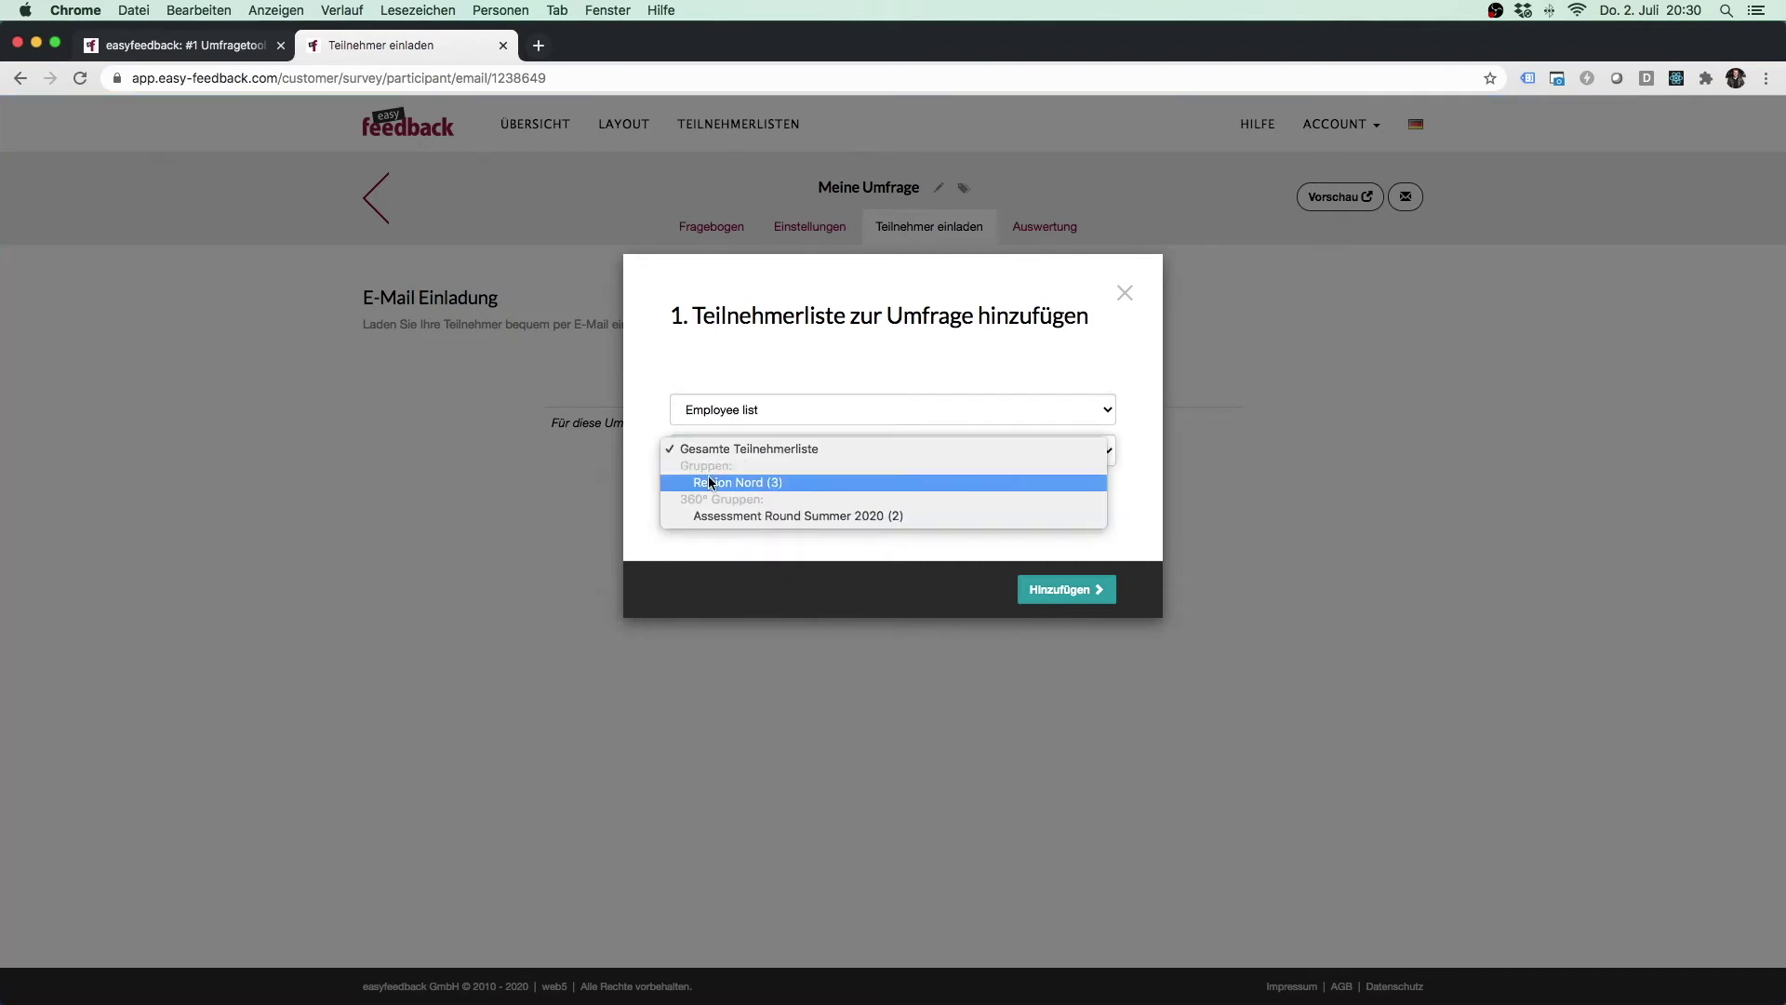
{"action": "left_click", "coordinate": [815, 484]}
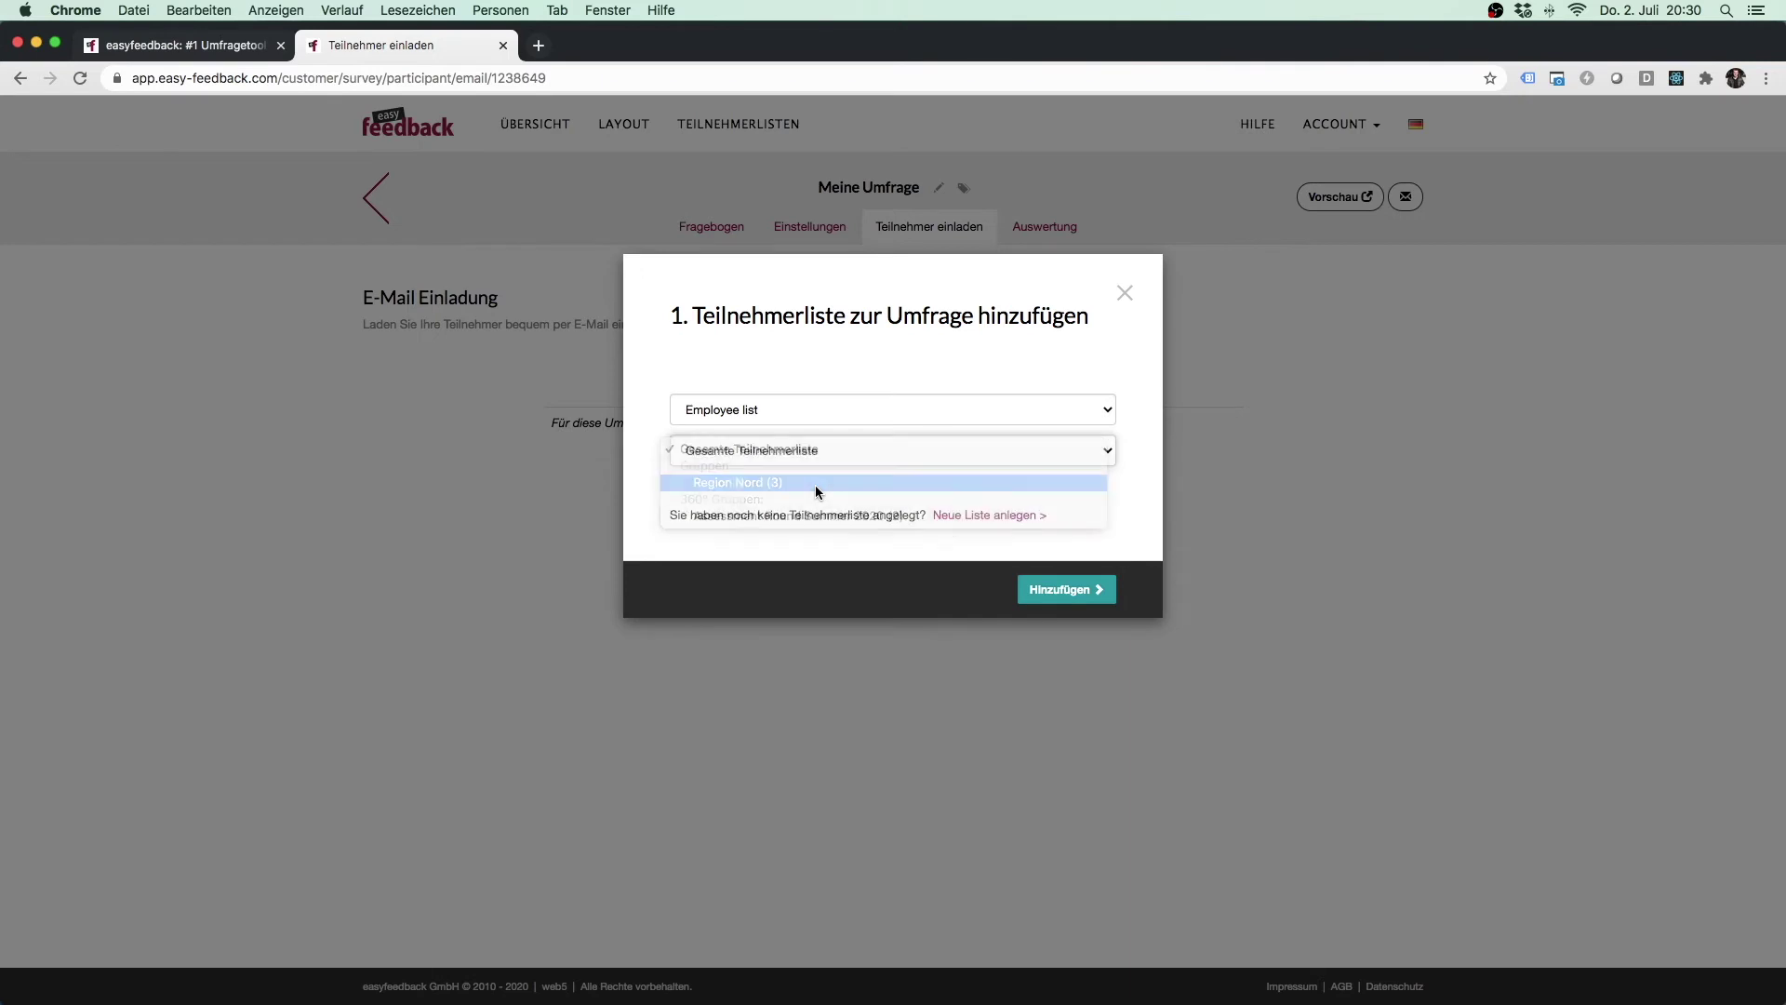
{"action": "left_click", "coordinate": [1033, 586]}
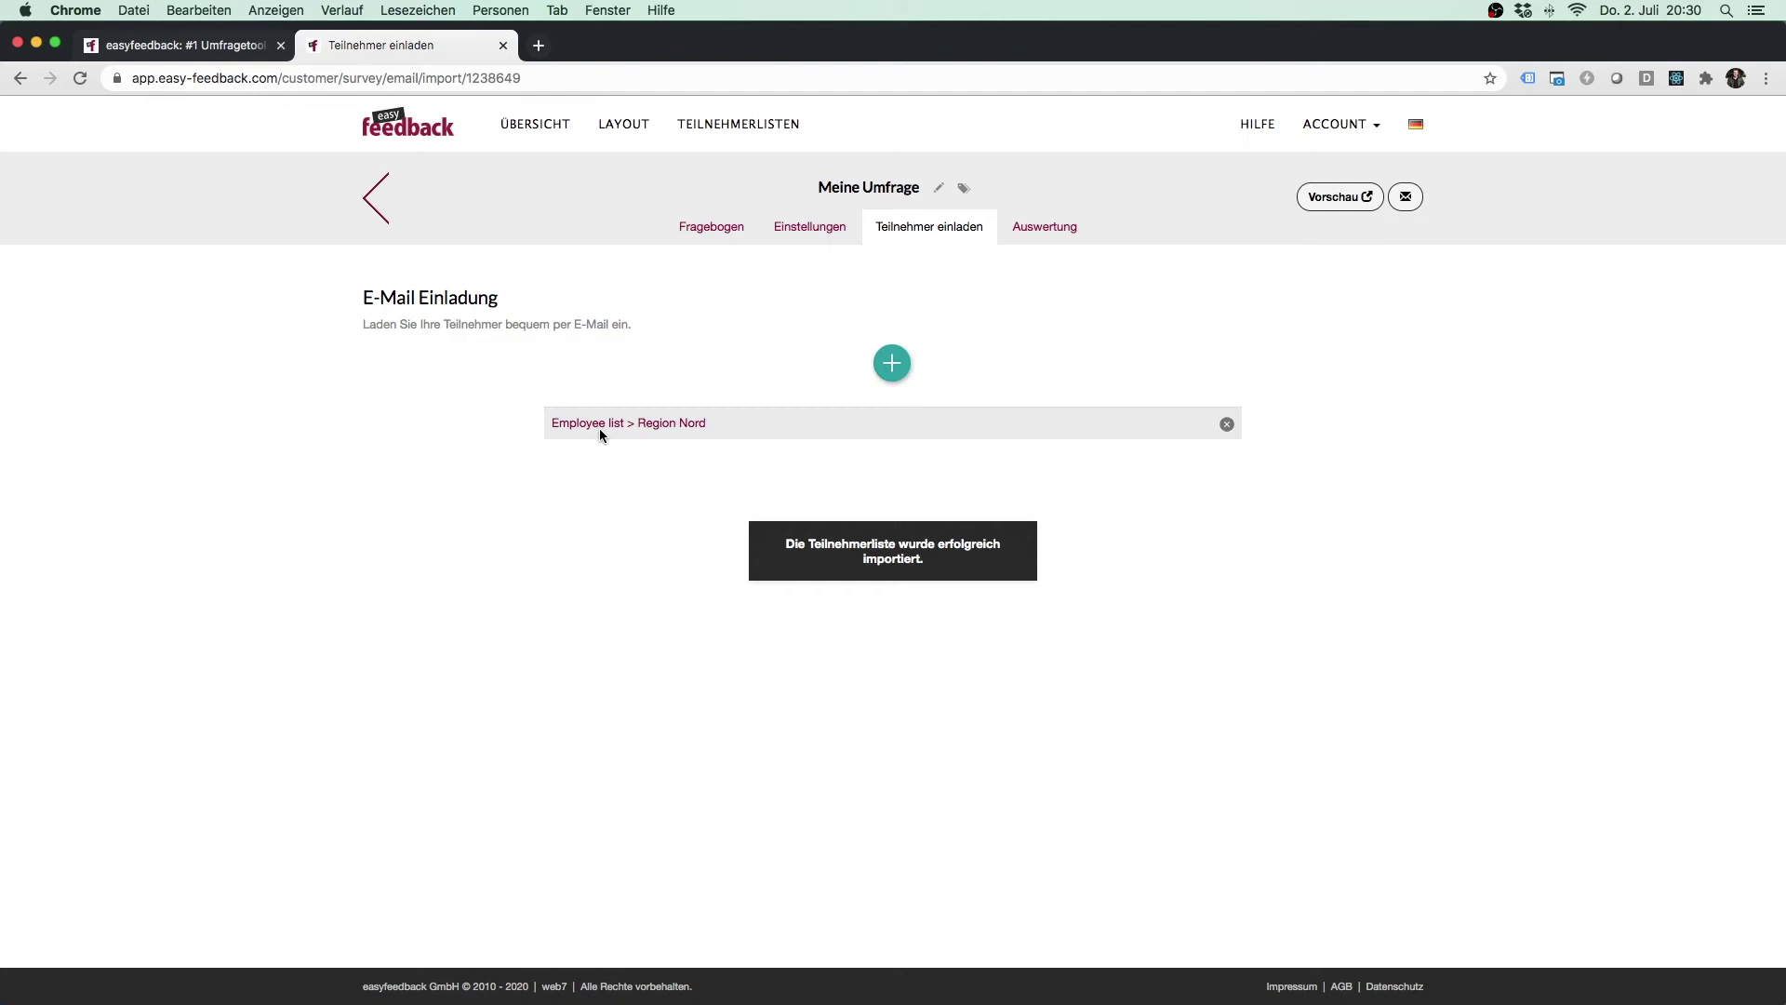
{"action": "left_click", "coordinate": [677, 424]}
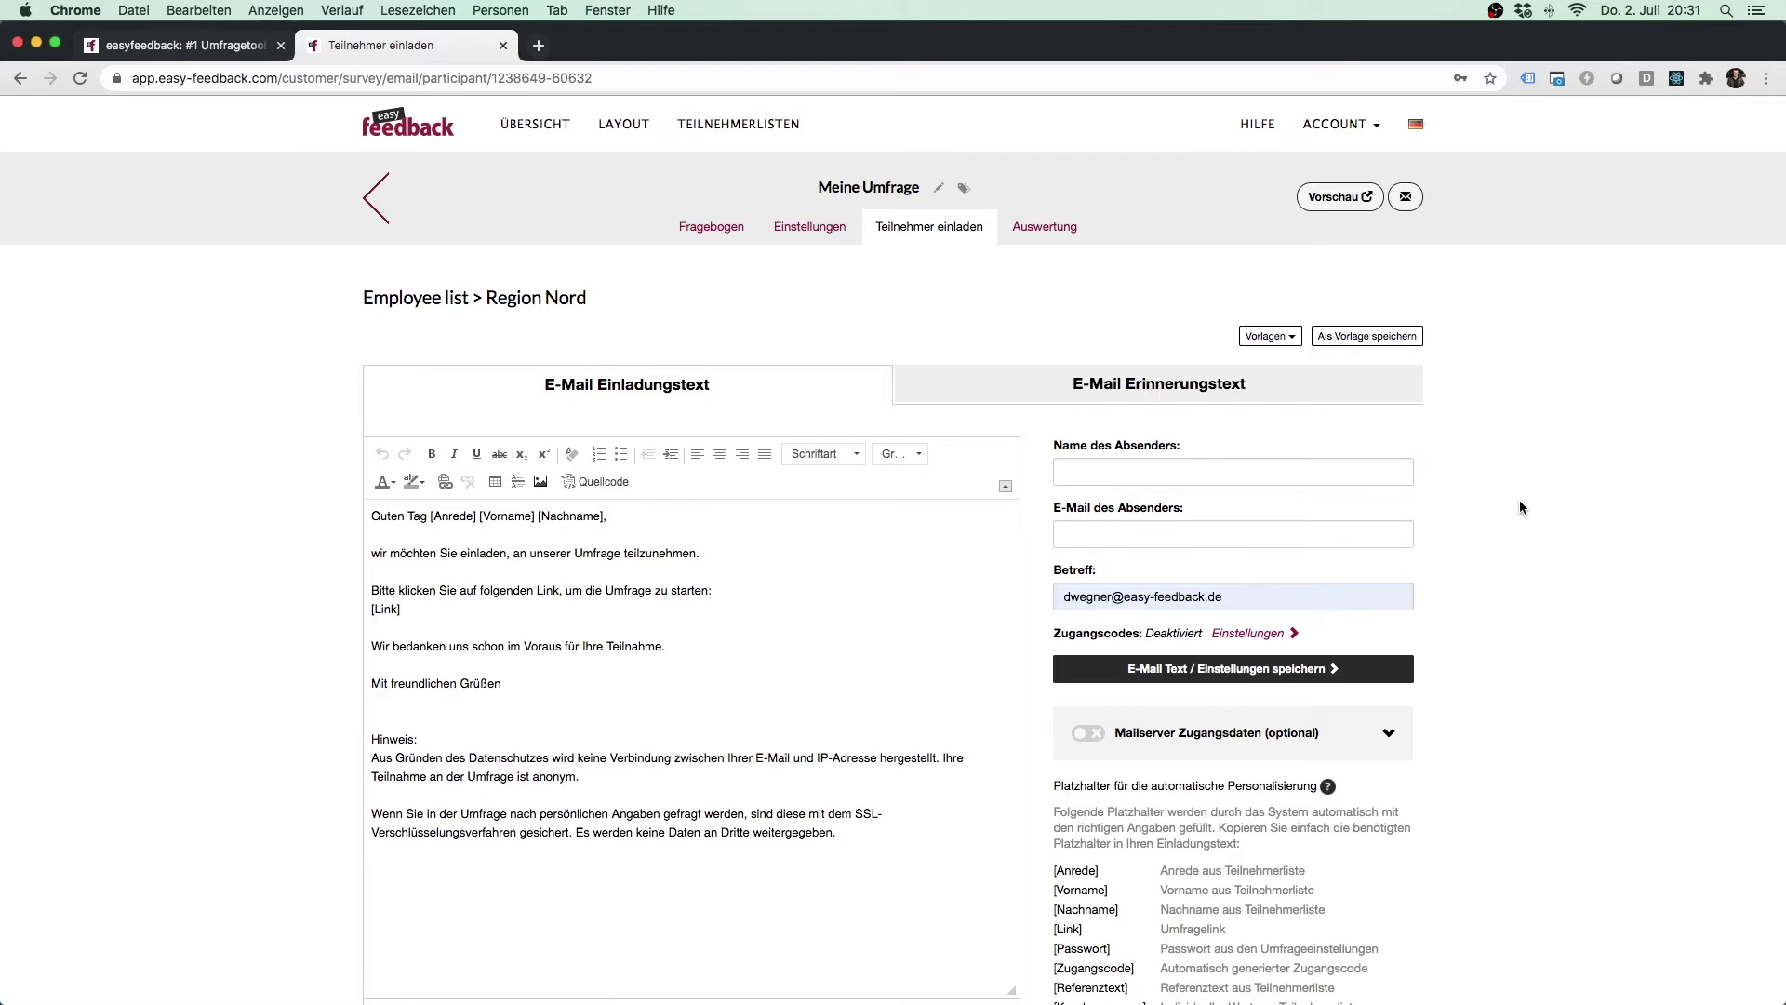
Delete the [Vorname] placeholder from the invitation greeting, keeping [Anrede] and [Nachname].
{"action": "scroll", "coordinate": [1519, 502], "scroll_direction": "down", "scroll_amount": 3}
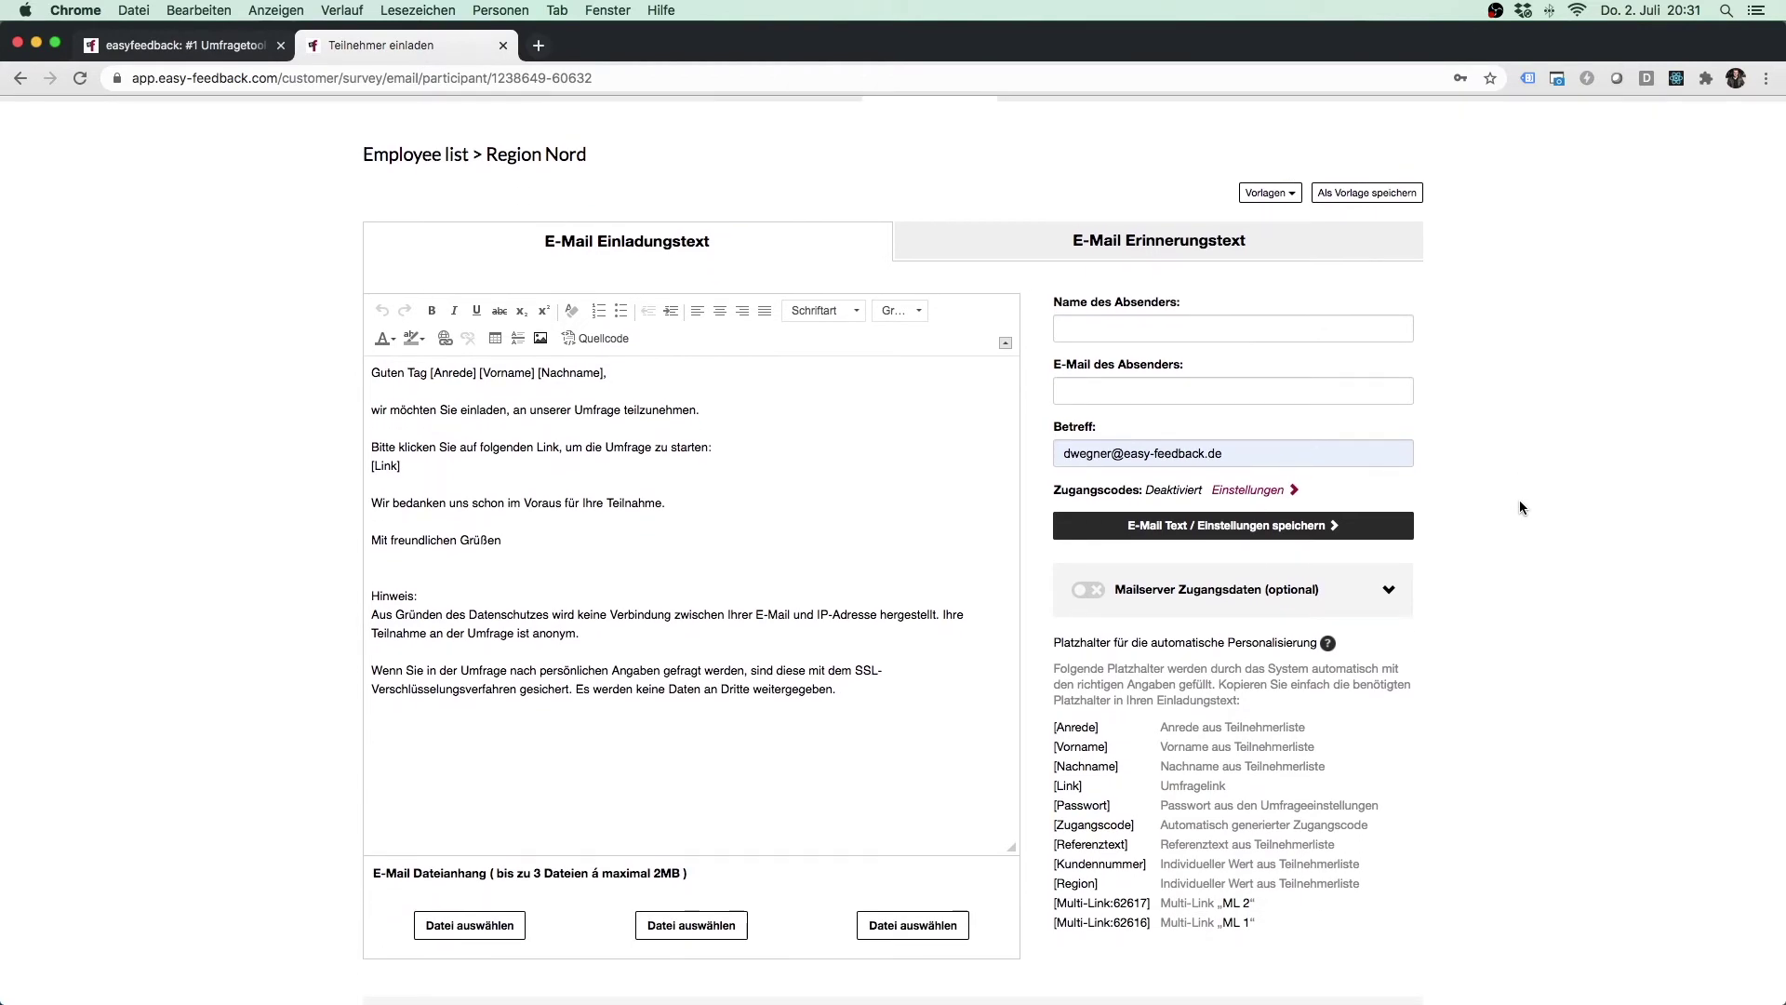
{"action": "left_click", "coordinate": [797, 504]}
{"action": "left_click", "coordinate": [433, 373]}
{"action": "left_click_drag", "start_coordinate": [431, 373], "coordinate": [477, 373]}
{"action": "left_click_drag", "start_coordinate": [603, 373], "coordinate": [426, 377]}
{"action": "key", "text": "BackSpace"}
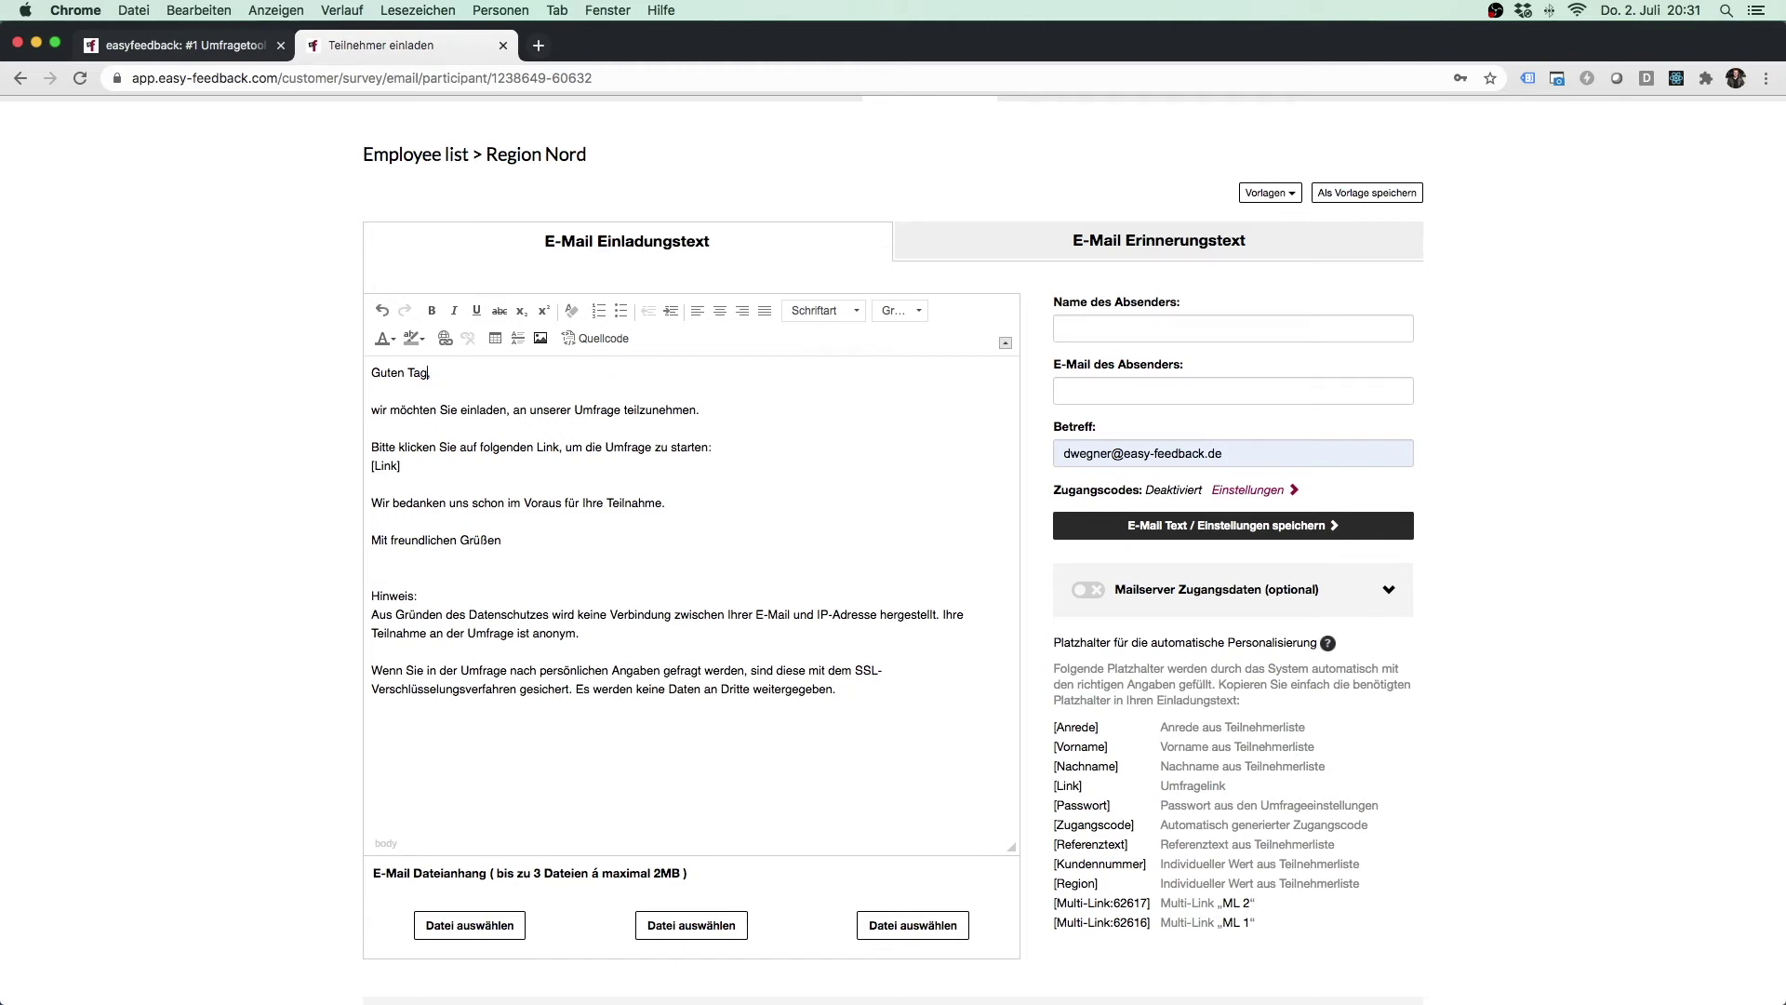
{"action": "key", "text": "super+z"}
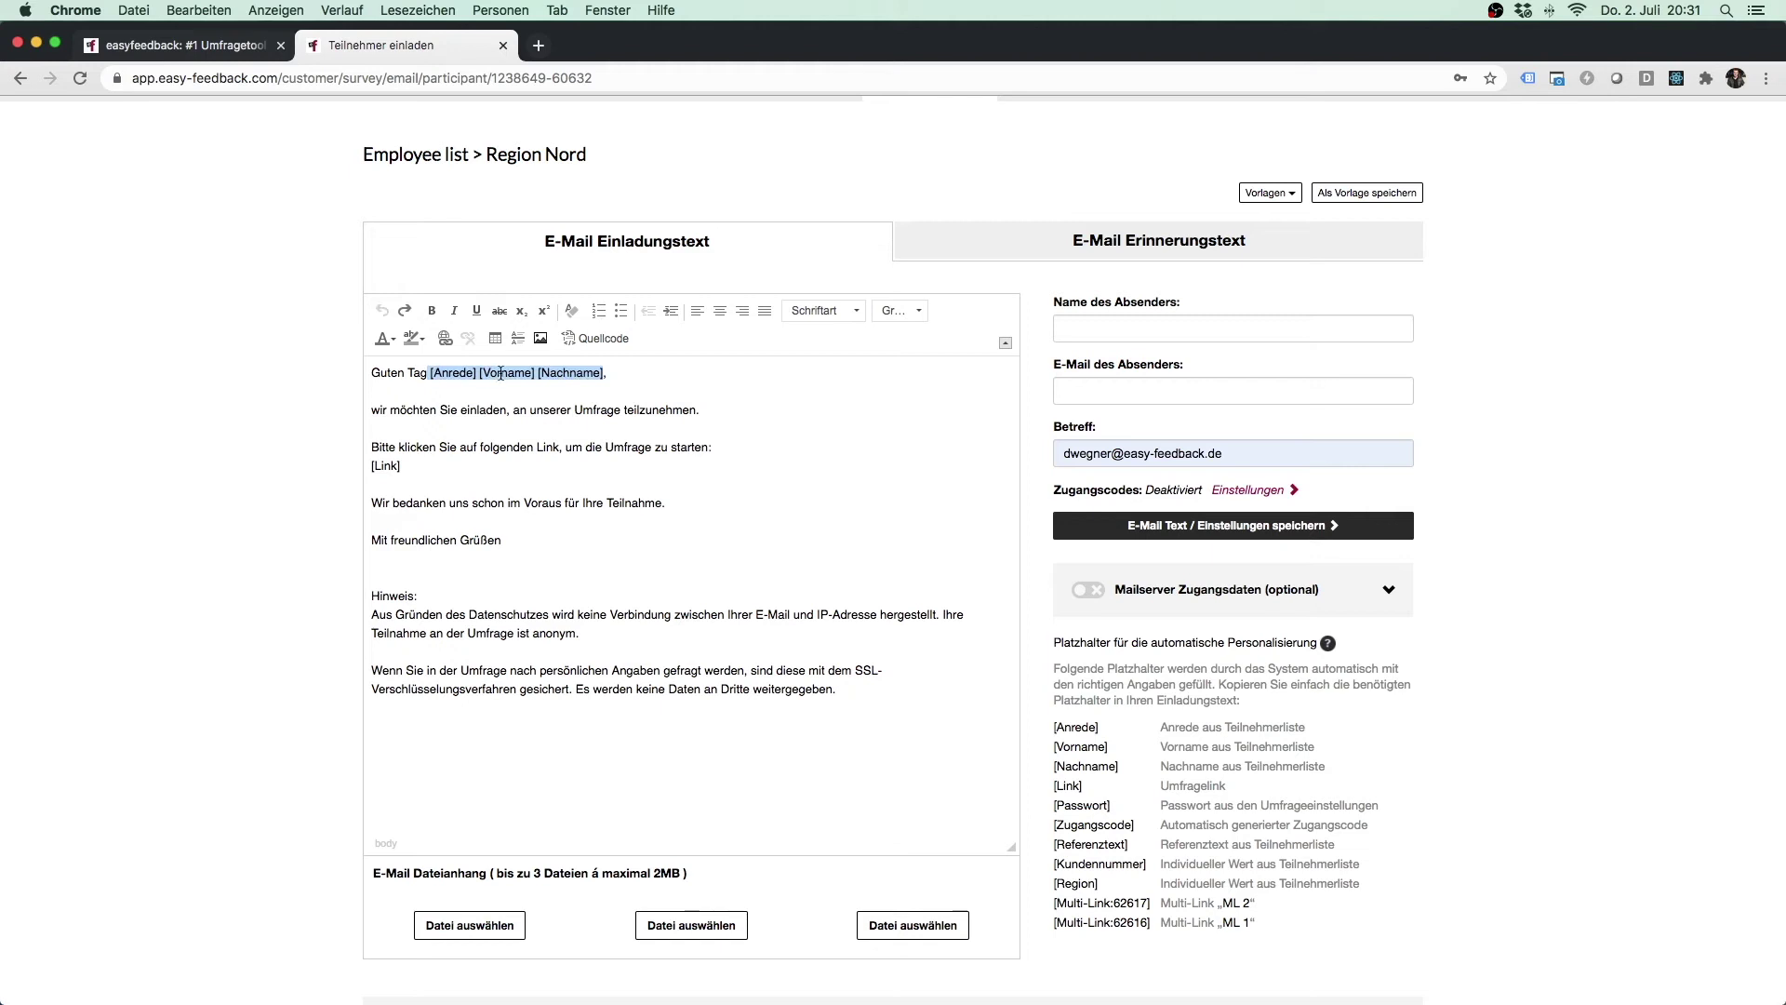
{"action": "left_click", "coordinate": [501, 373]}
{"action": "left_click_drag", "start_coordinate": [479, 373], "coordinate": [535, 372]}
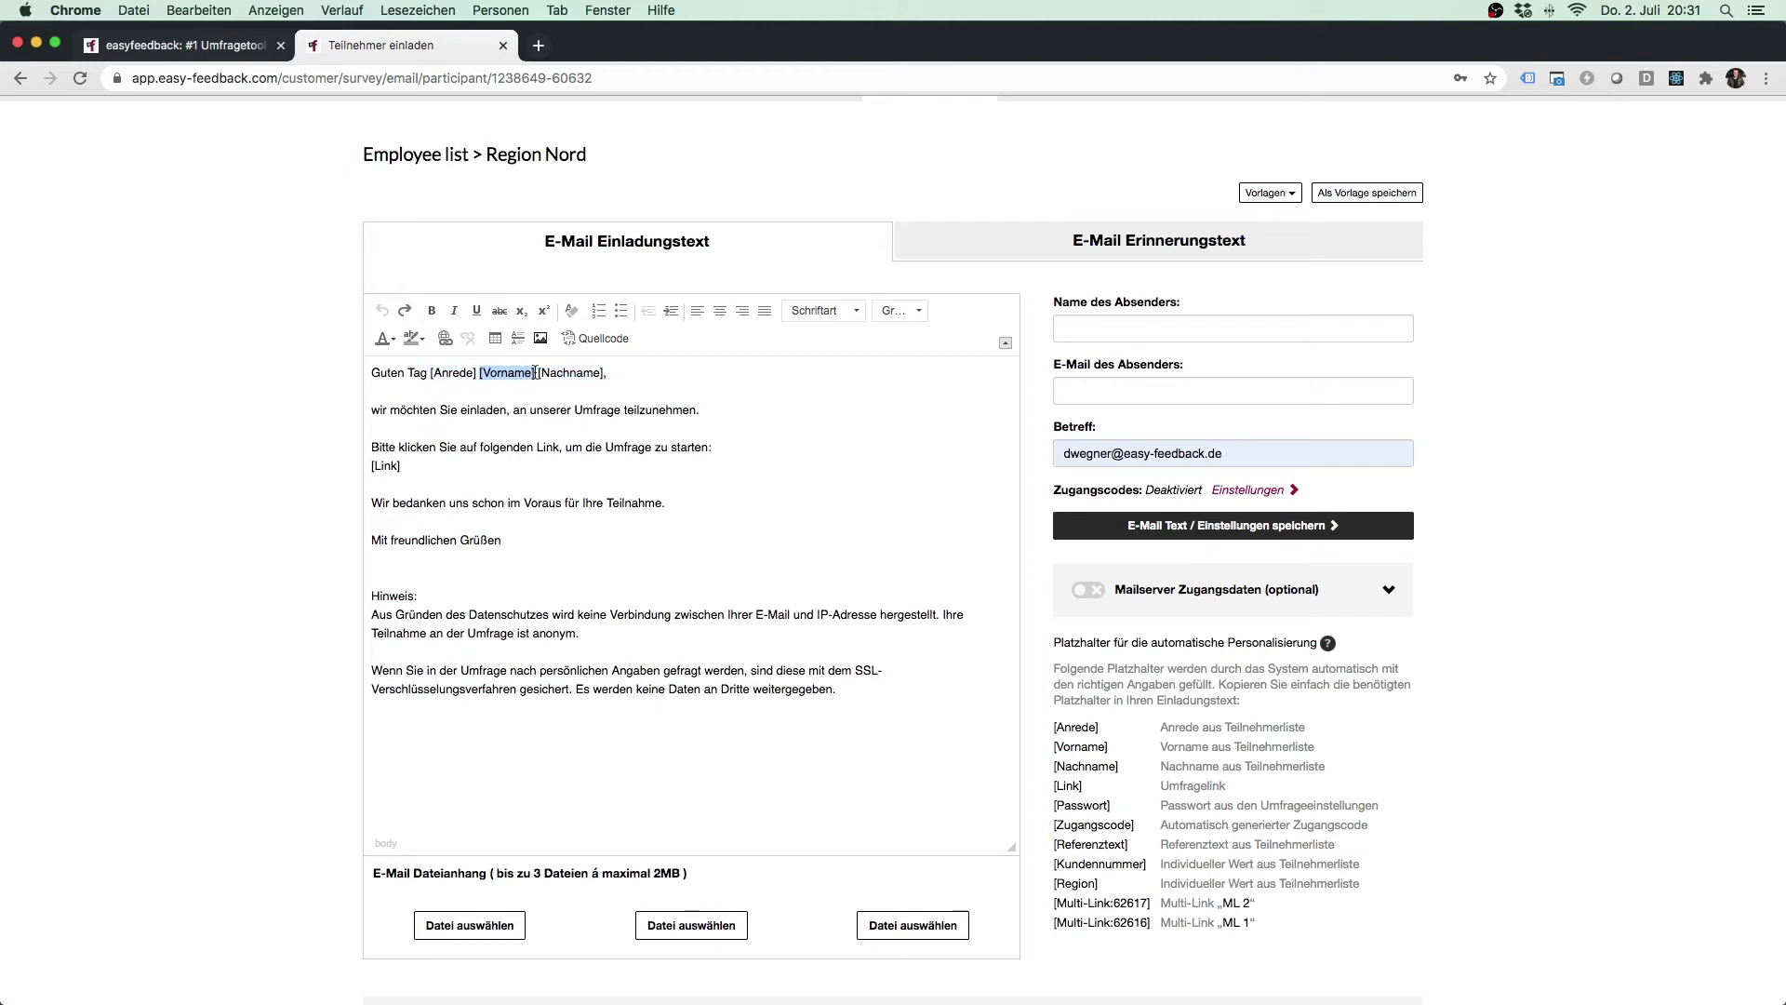
{"action": "key", "text": "BackSpace"}
{"action": "left_click_drag", "start_coordinate": [407, 465], "coordinate": [367, 467]}
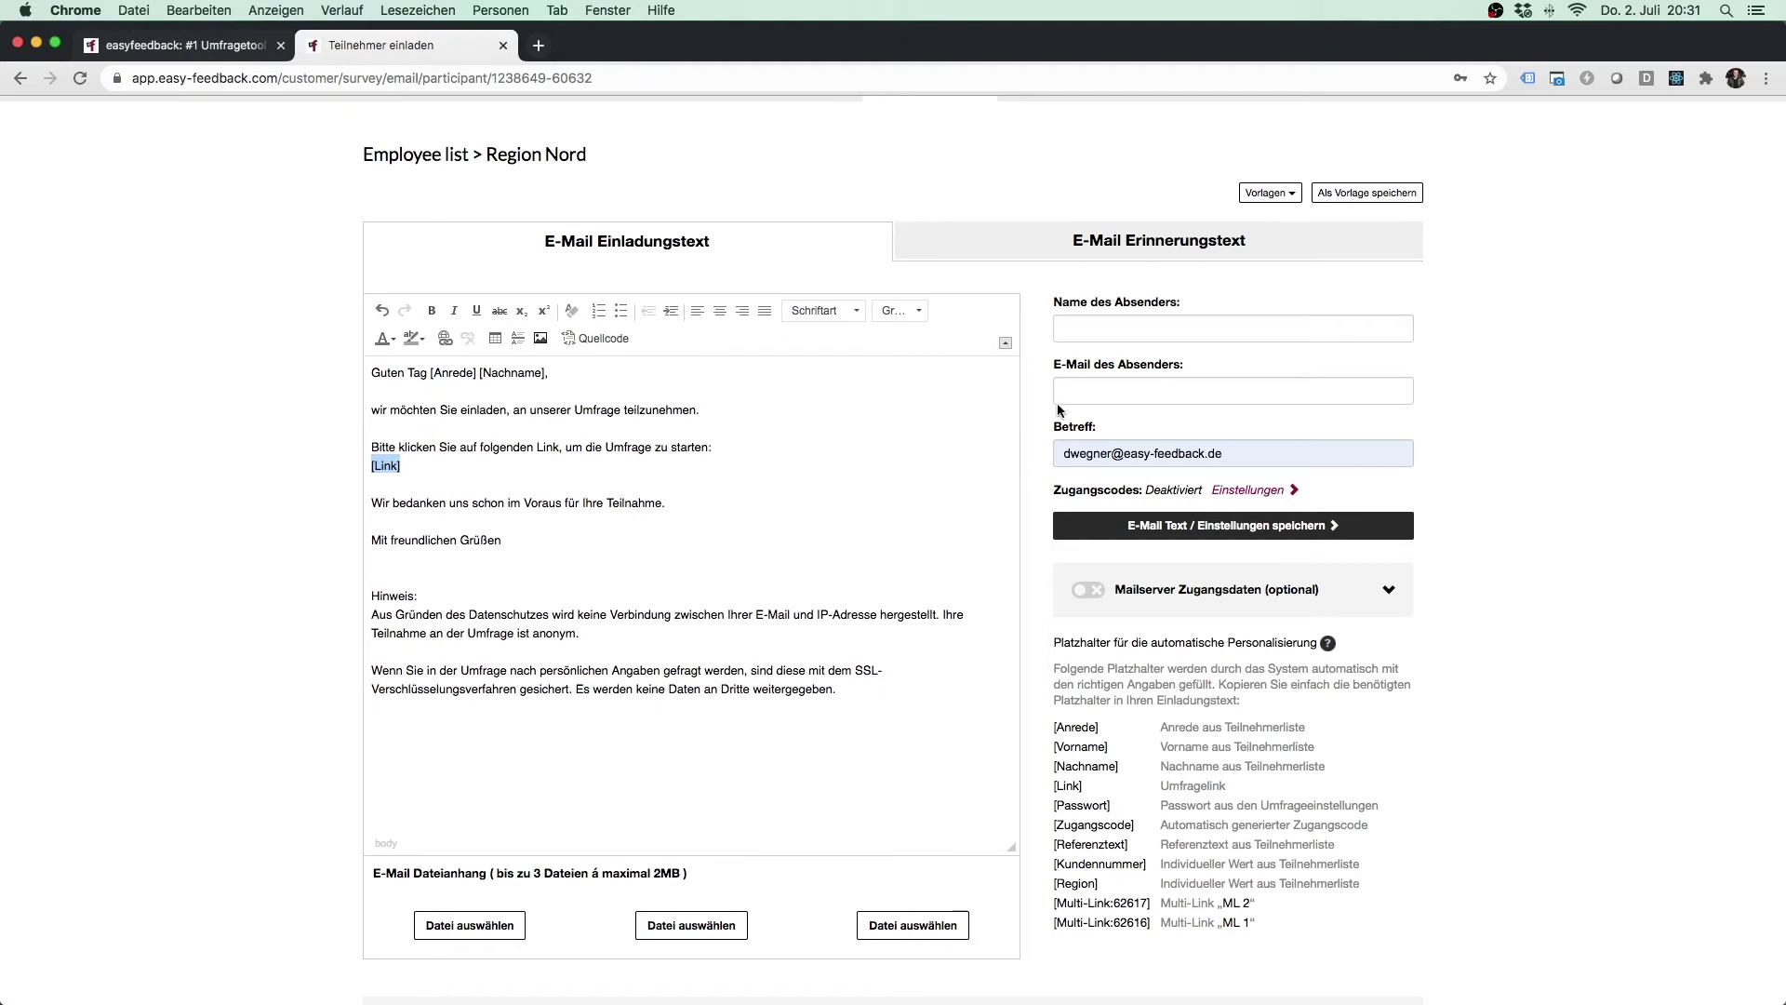
Fill the sender name and e-mail from the saved easyfeedback GmbH sender entry.
{"action": "left_click", "coordinate": [1132, 331]}
{"action": "type", "text": "easyfeedback GmbH"}
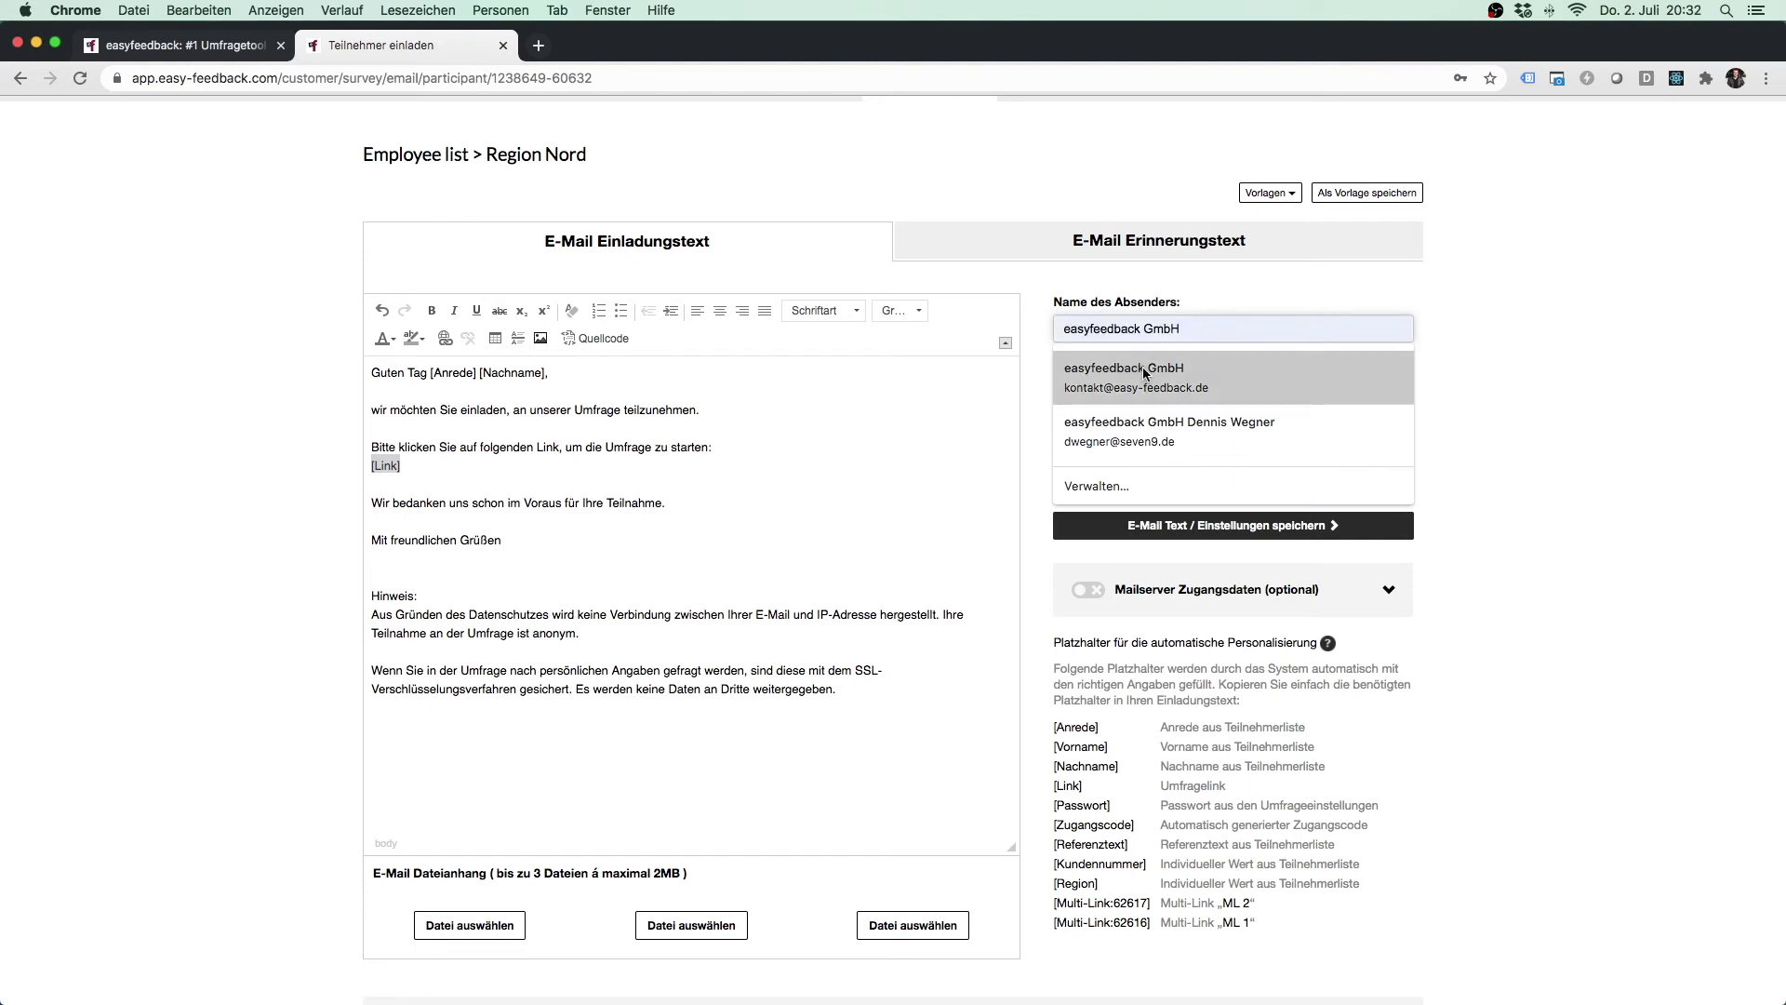
{"action": "left_click", "coordinate": [1063, 395]}
{"action": "left_click_drag", "start_coordinate": [1063, 394], "coordinate": [1223, 391]}
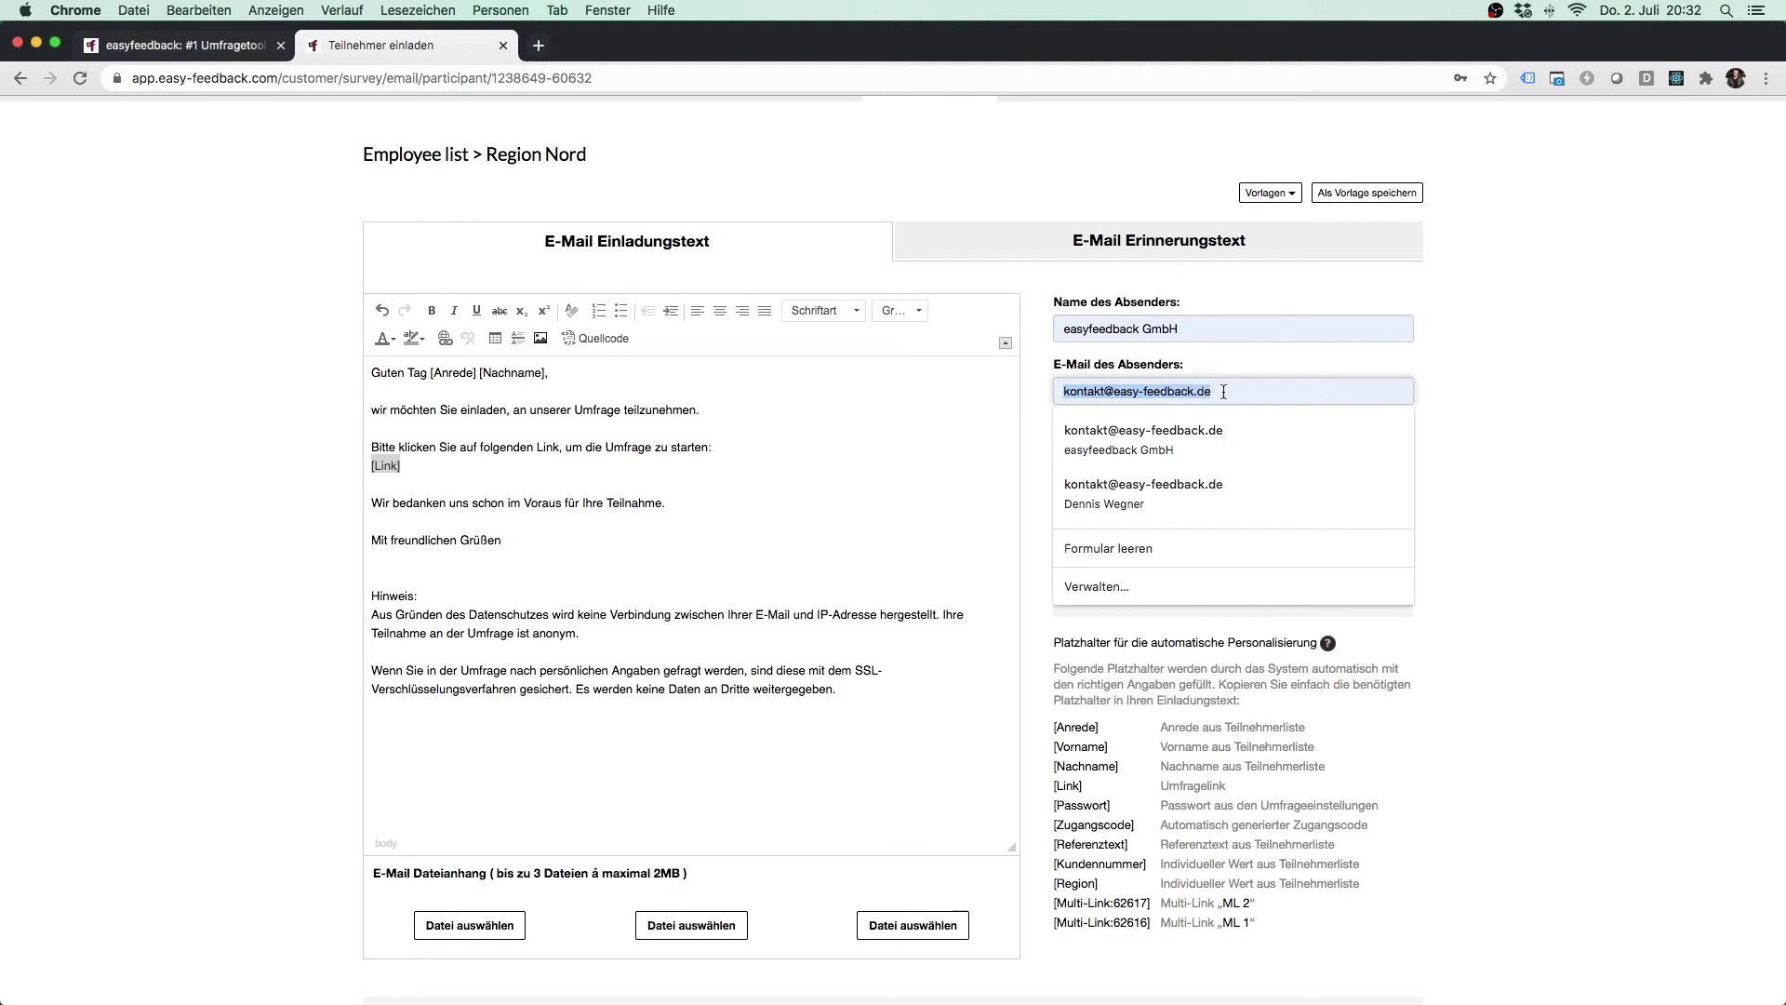
Set the subject to 'Einladung zur Umfrage' and save the e-mail text settings.
{"action": "left_click", "coordinate": [1520, 406]}
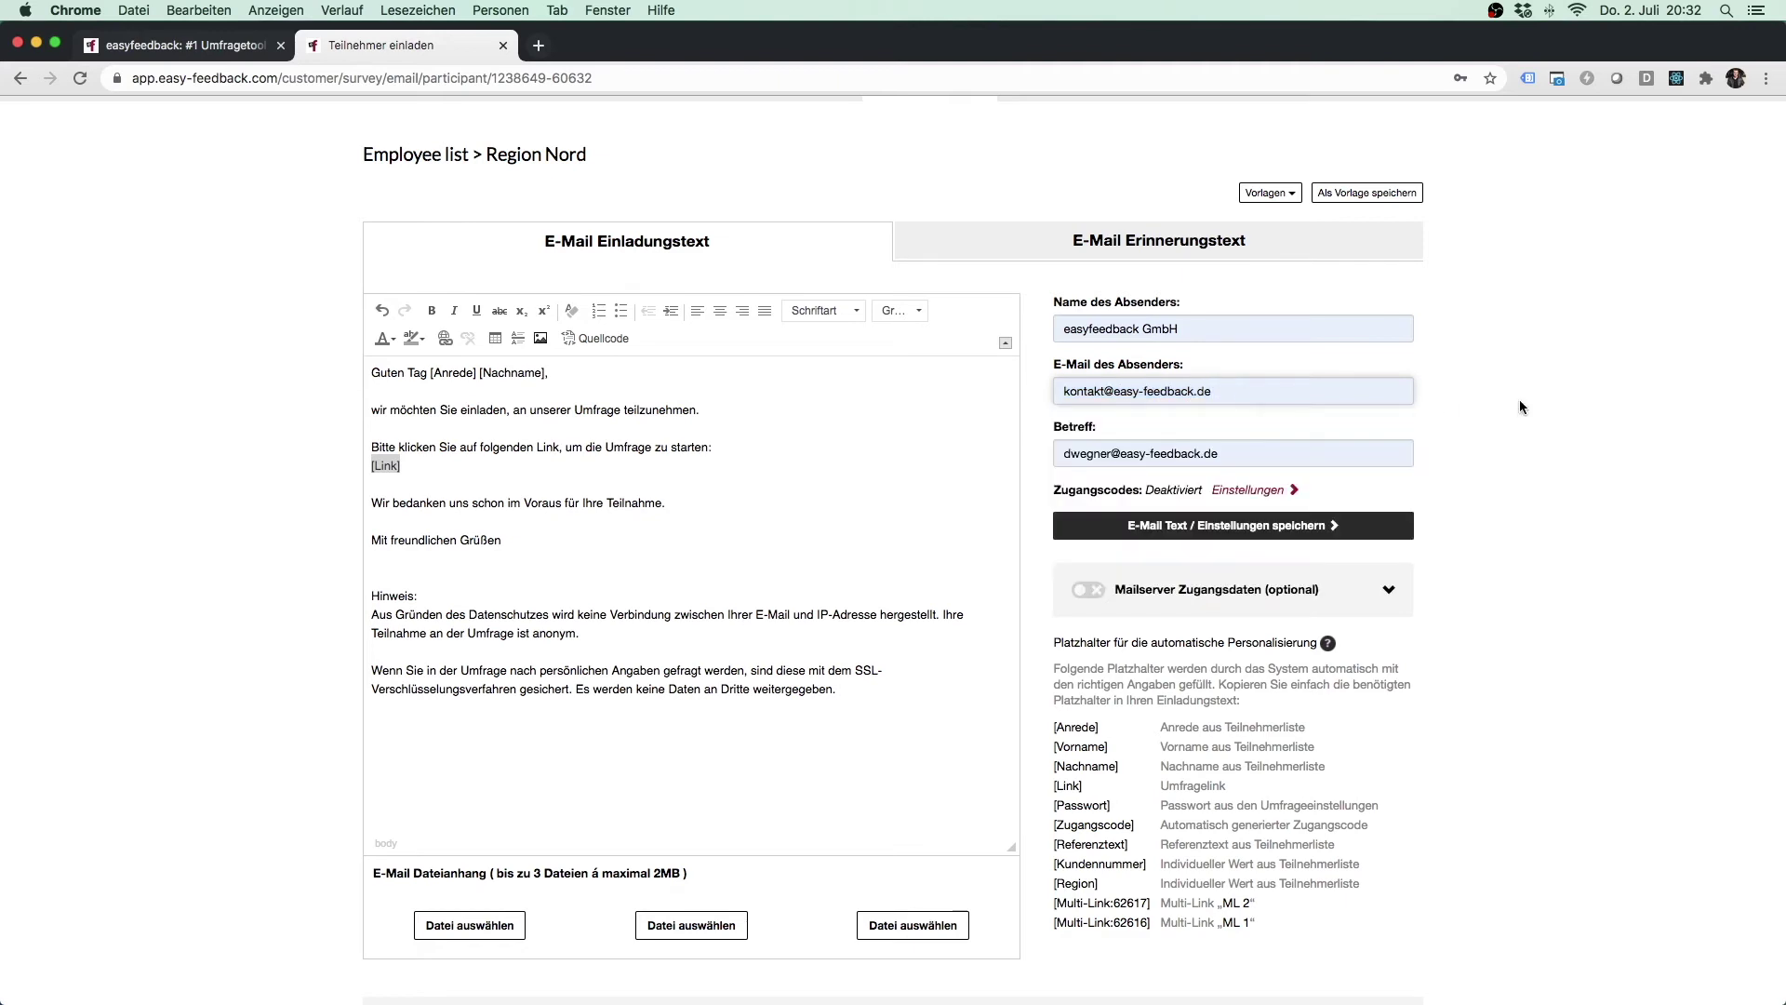
{"action": "left_click_drag", "start_coordinate": [1220, 453], "coordinate": [1052, 454]}
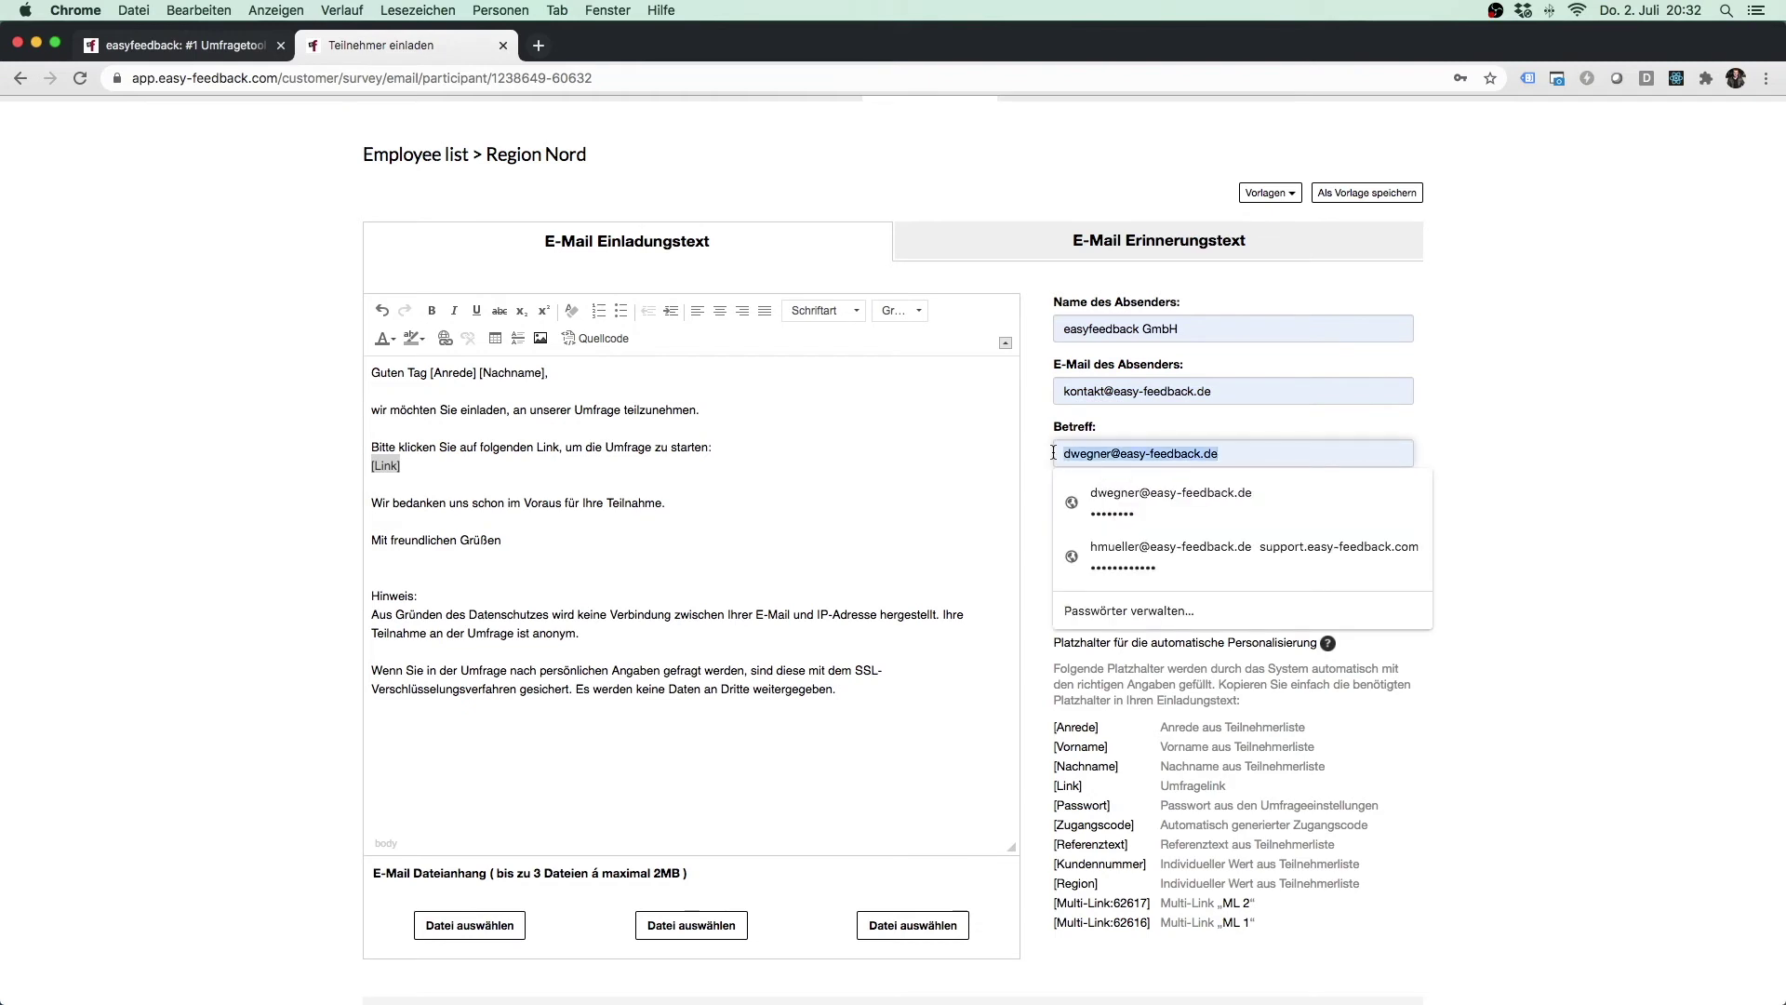
{"action": "type", "text": "Einladung"}
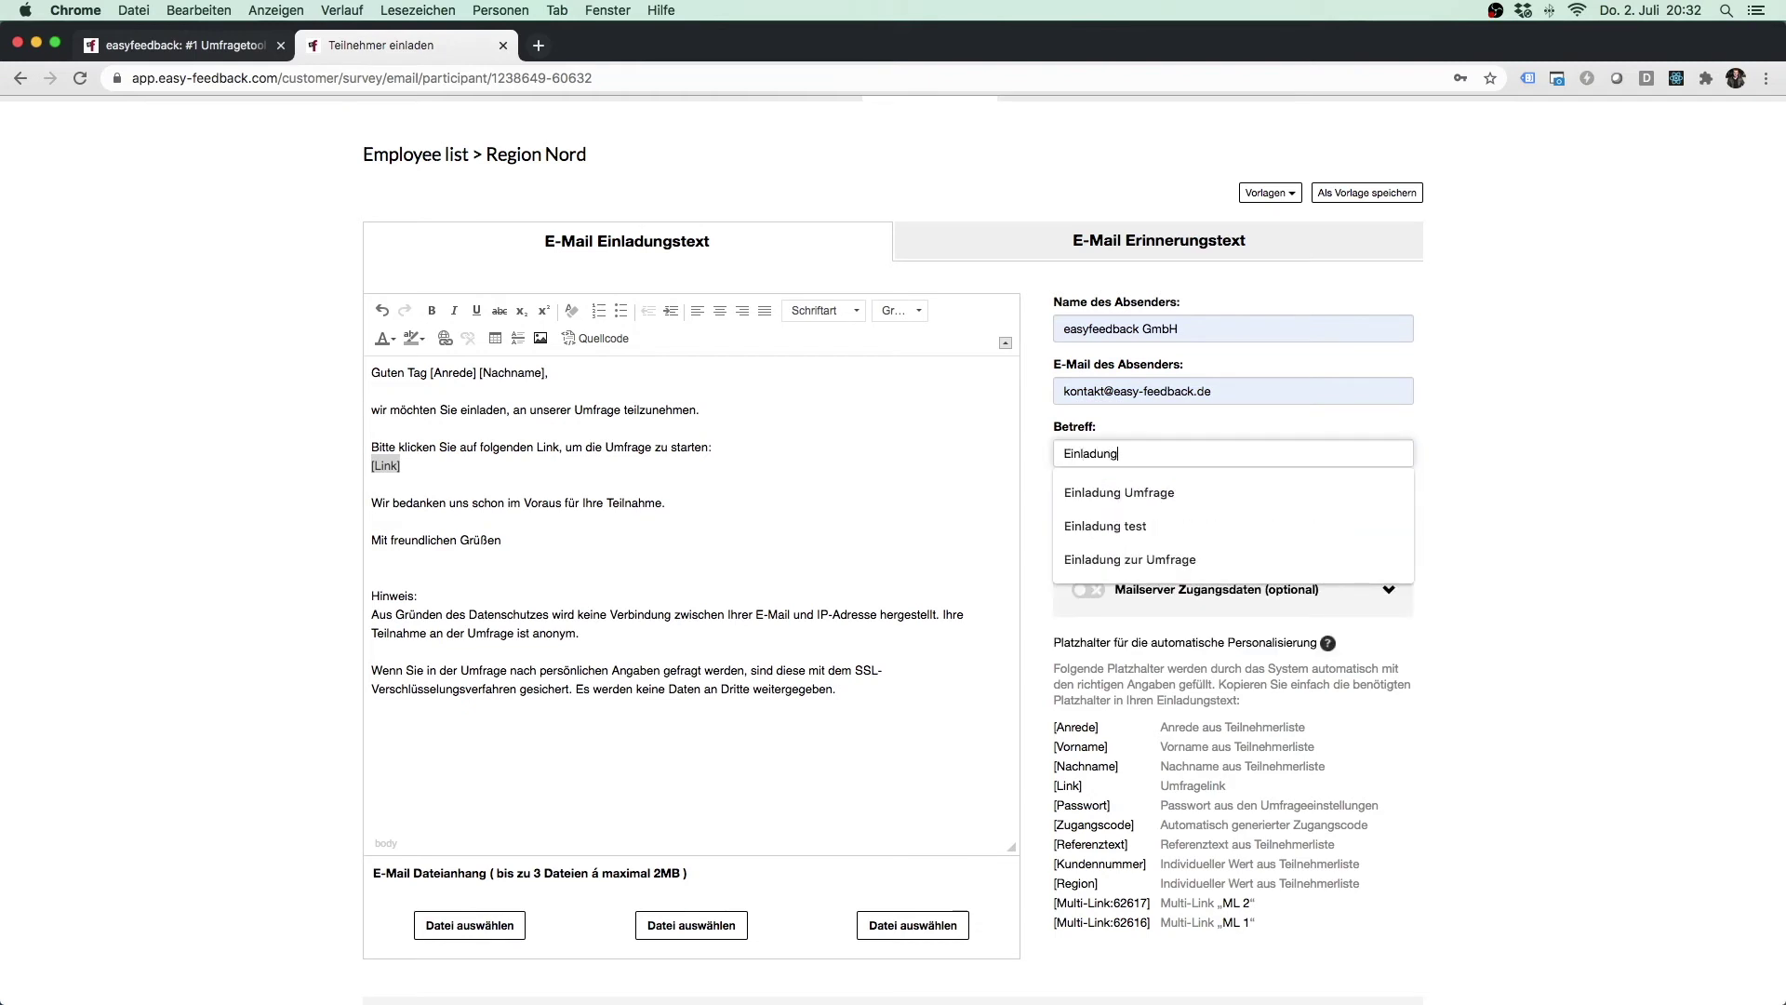
{"action": "type", "text": " zur Umfrage"}
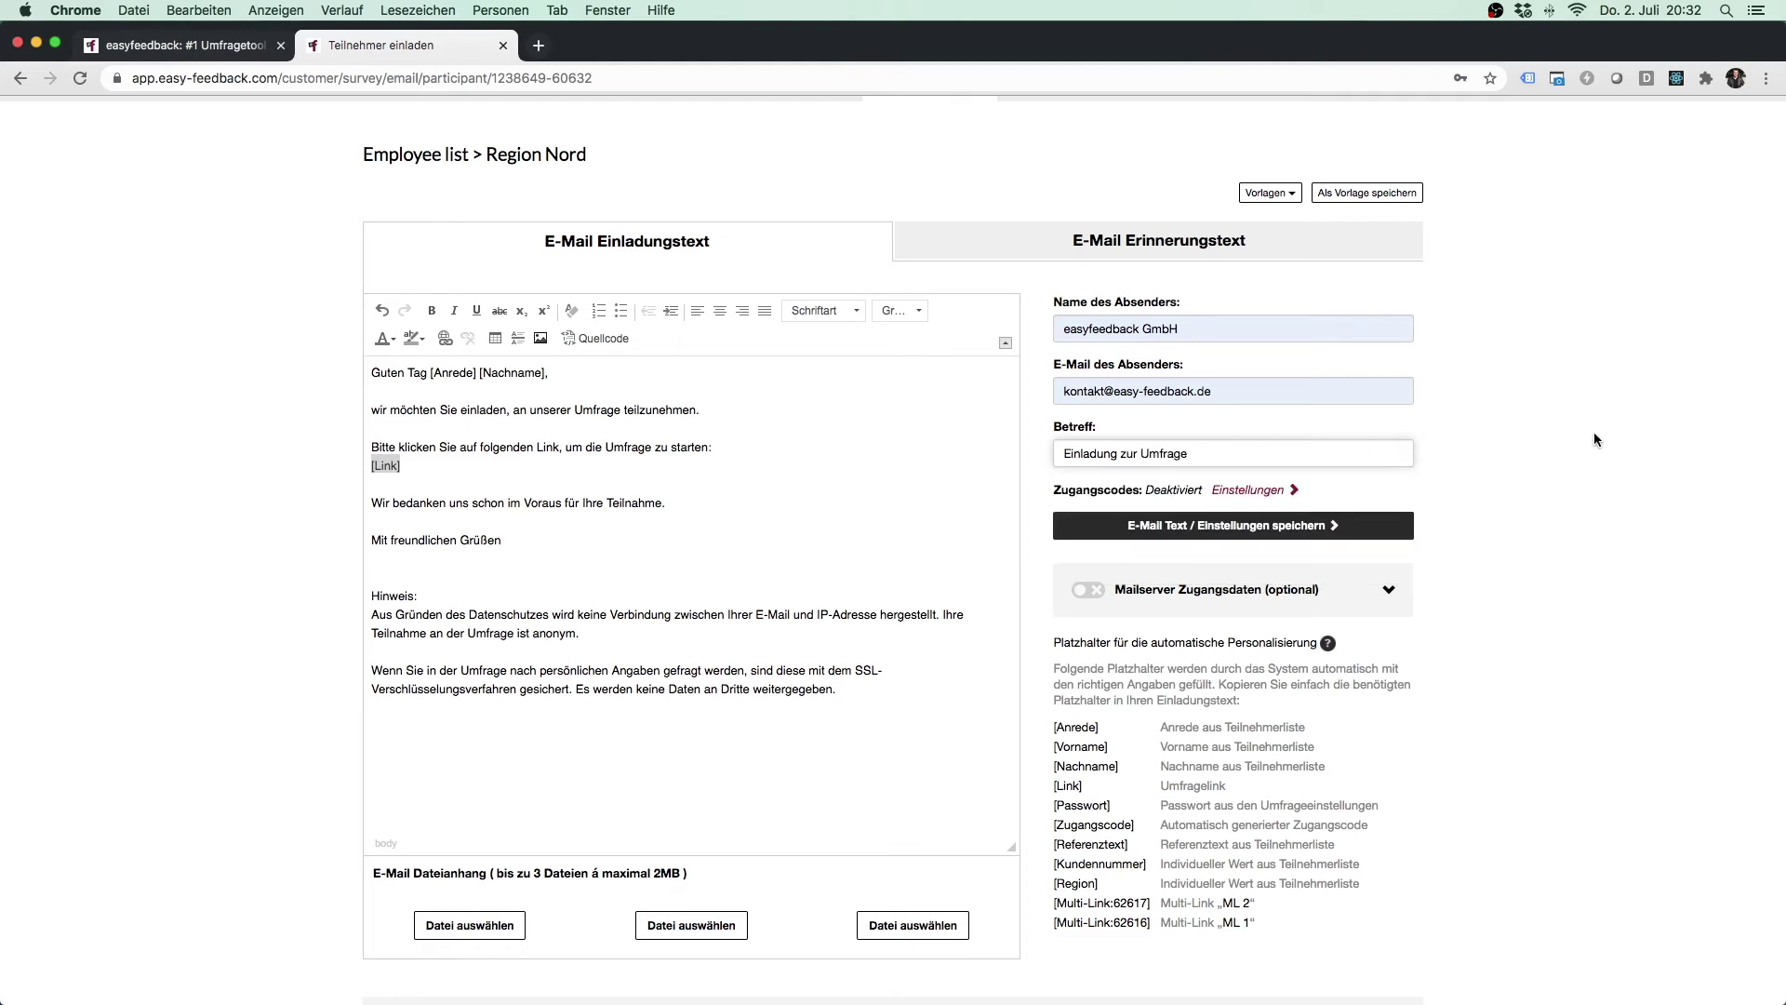
{"action": "left_click", "coordinate": [1153, 526]}
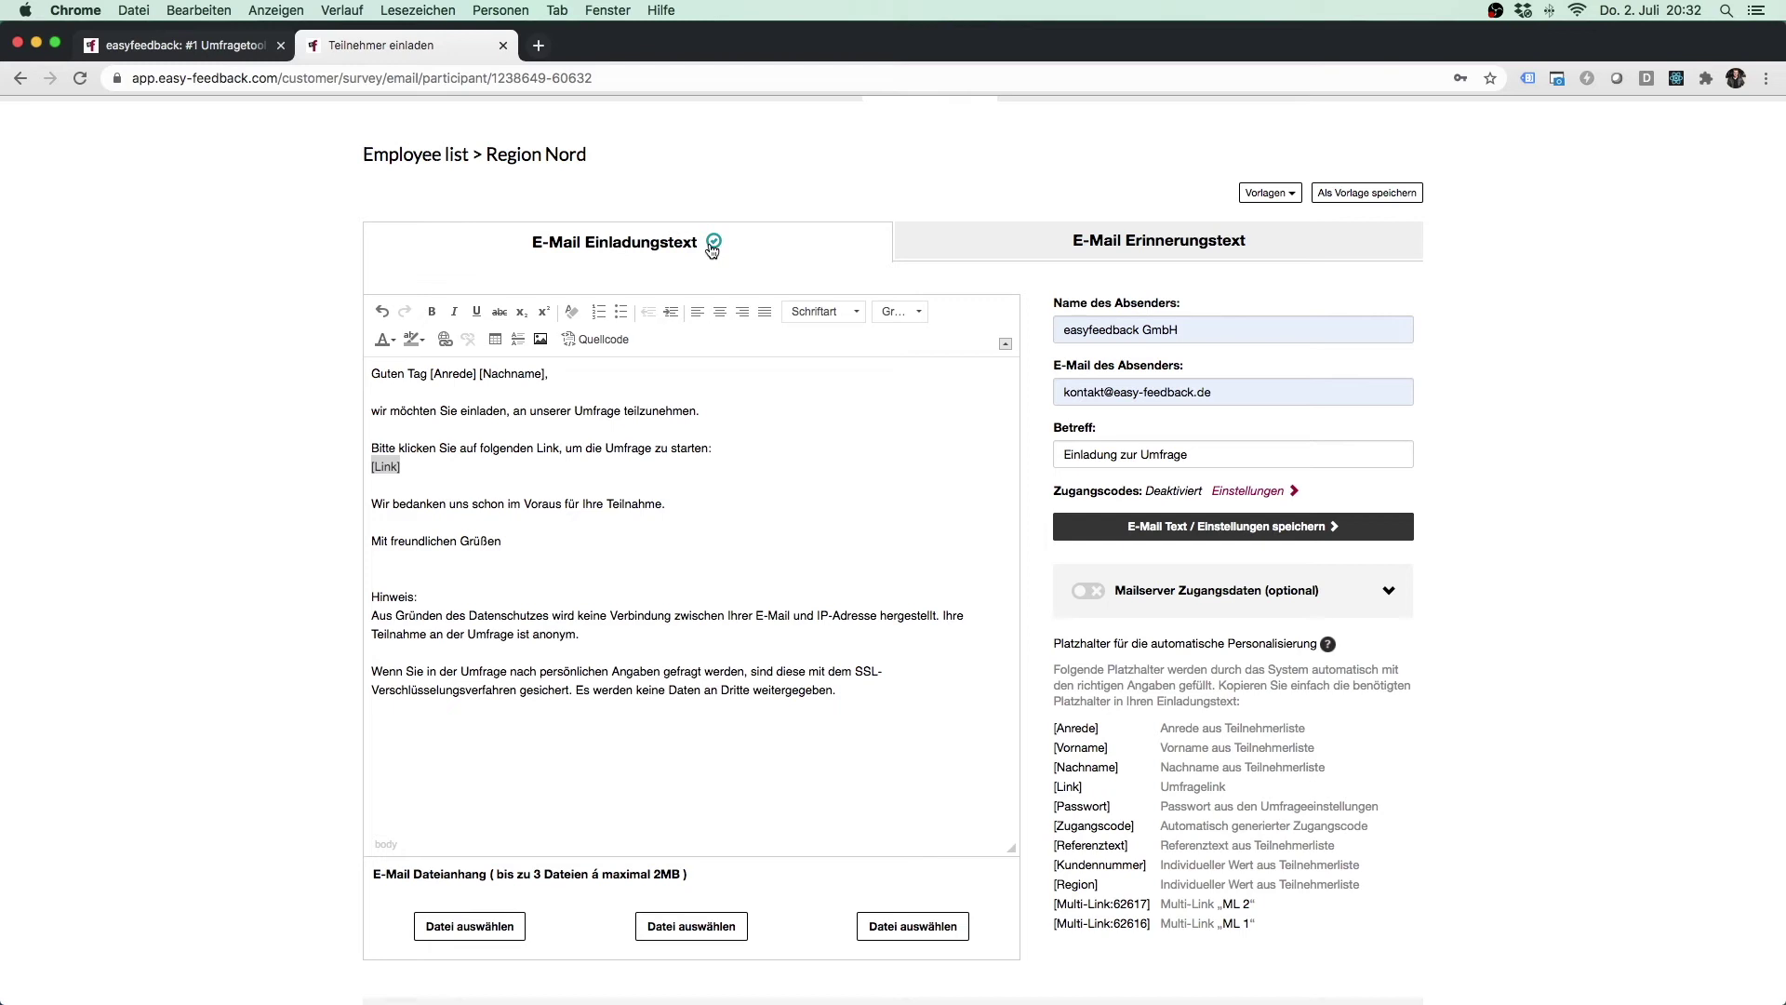
View the empty reminder e-mail, then return to the invitation text and scroll down to its Sendeoptionen and Empfängerliste.
{"action": "left_click", "coordinate": [1285, 249]}
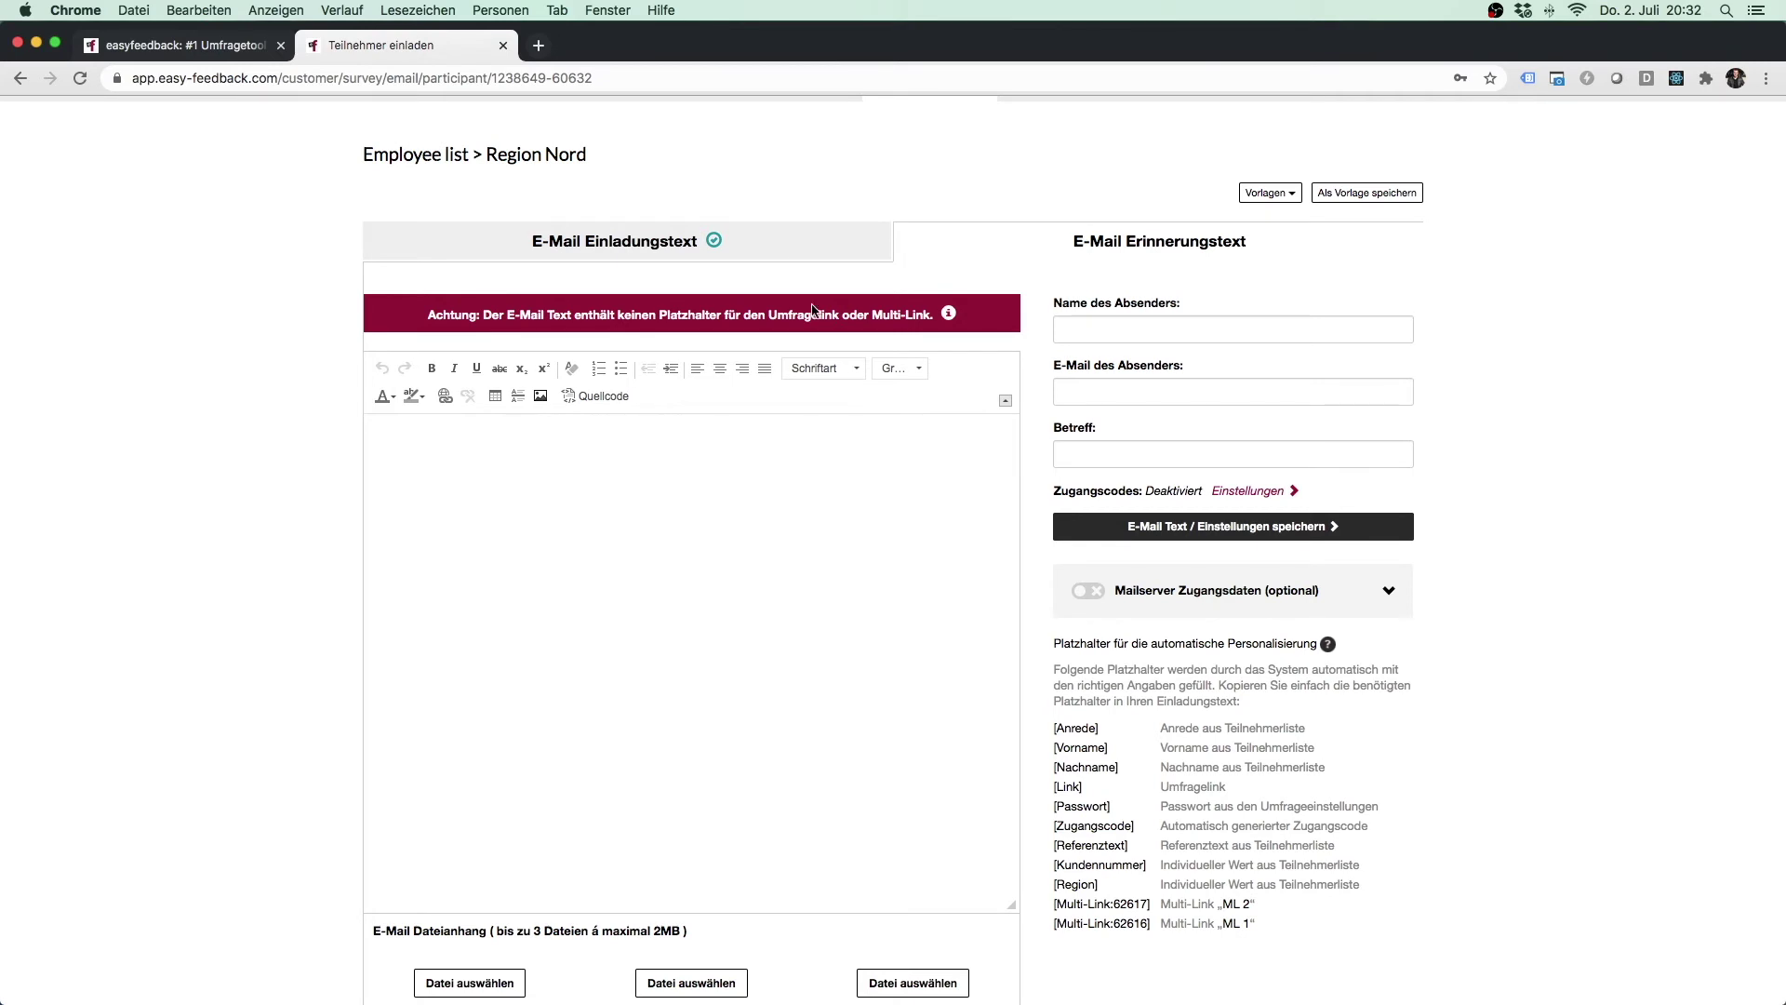
{"action": "left_click", "coordinate": [792, 246]}
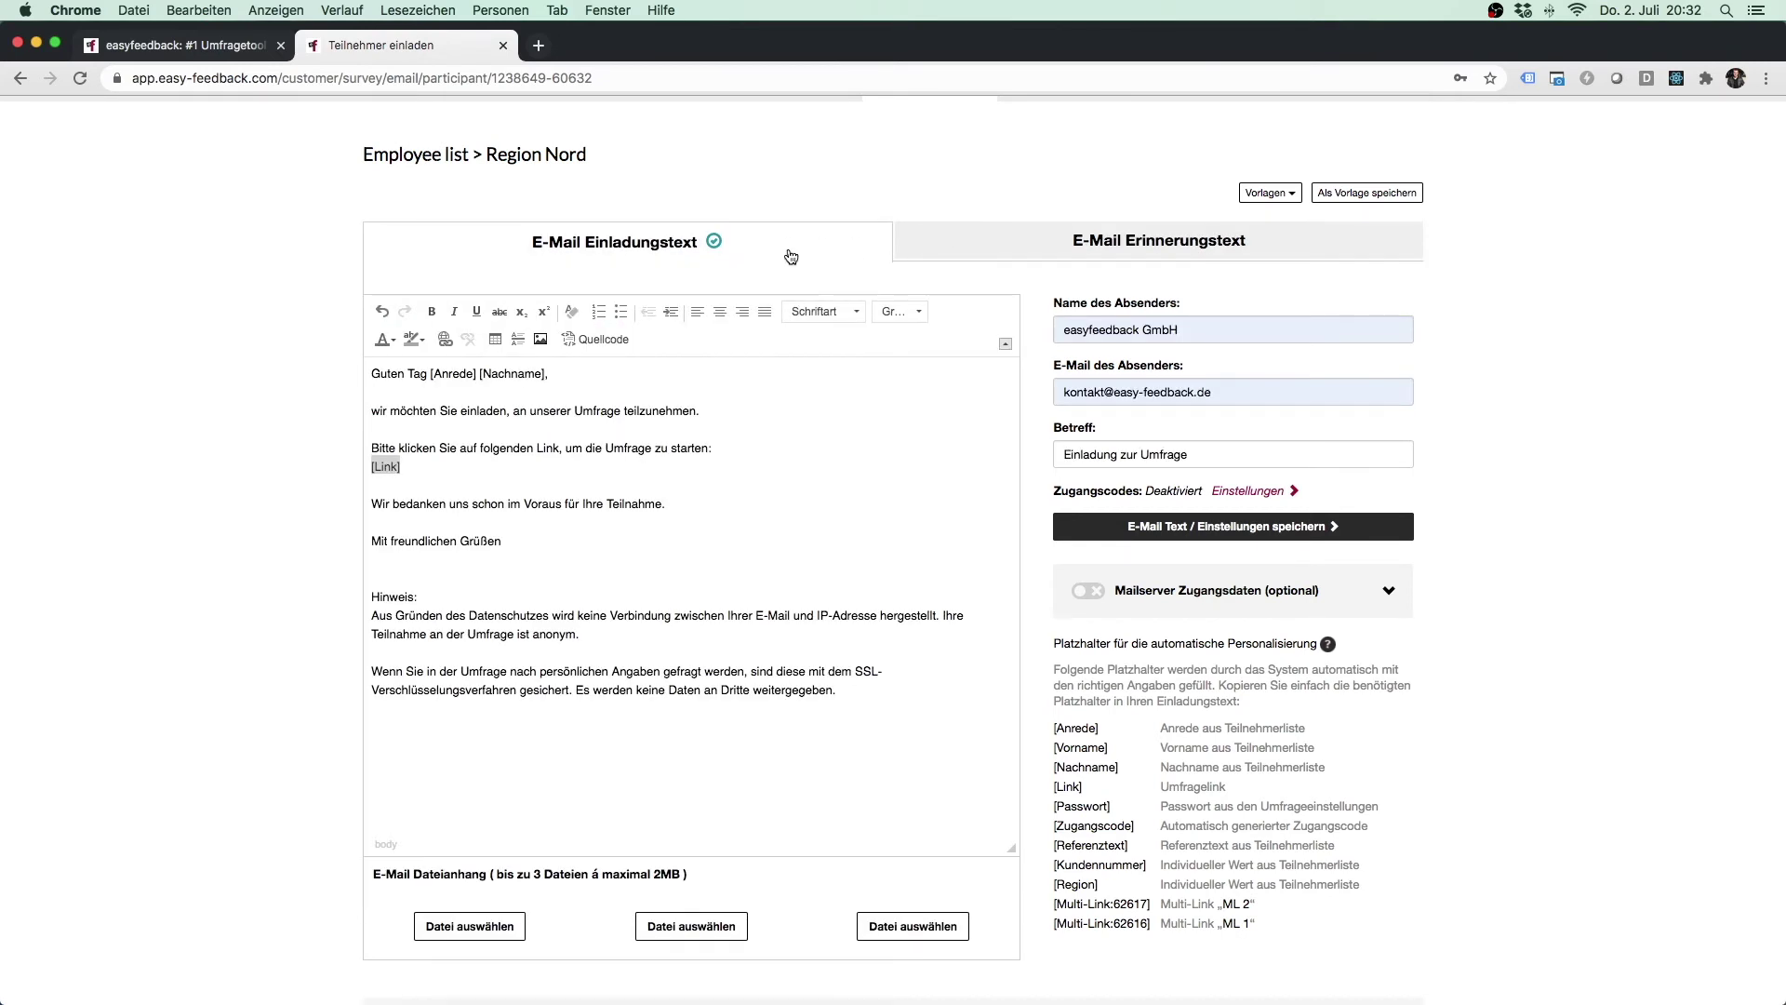
{"action": "scroll", "coordinate": [1561, 437], "scroll_direction": "down", "scroll_amount": 2}
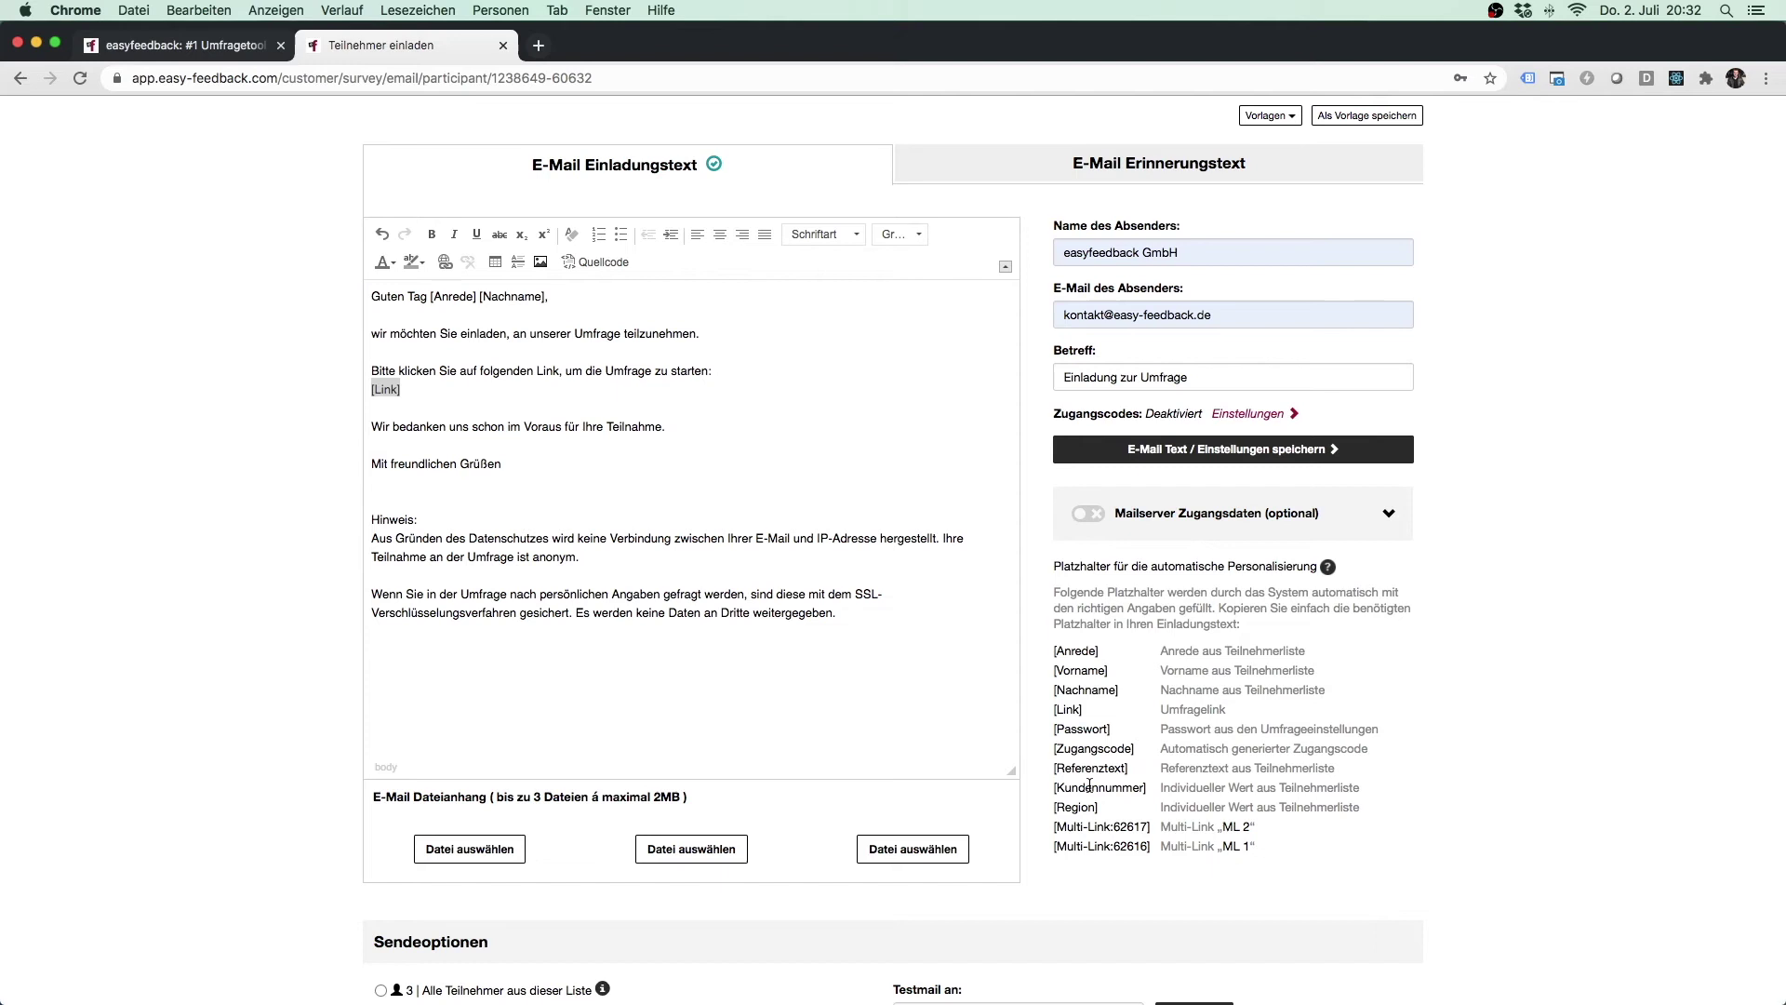
{"action": "left_click_drag", "start_coordinate": [1114, 687], "coordinate": [1051, 688]}
{"action": "left_click", "coordinate": [648, 392]}
{"action": "scroll", "coordinate": [1511, 618], "scroll_direction": "down", "scroll_amount": 5}
{"action": "scroll", "coordinate": [1511, 621], "scroll_direction": "down", "scroll_amount": 4}
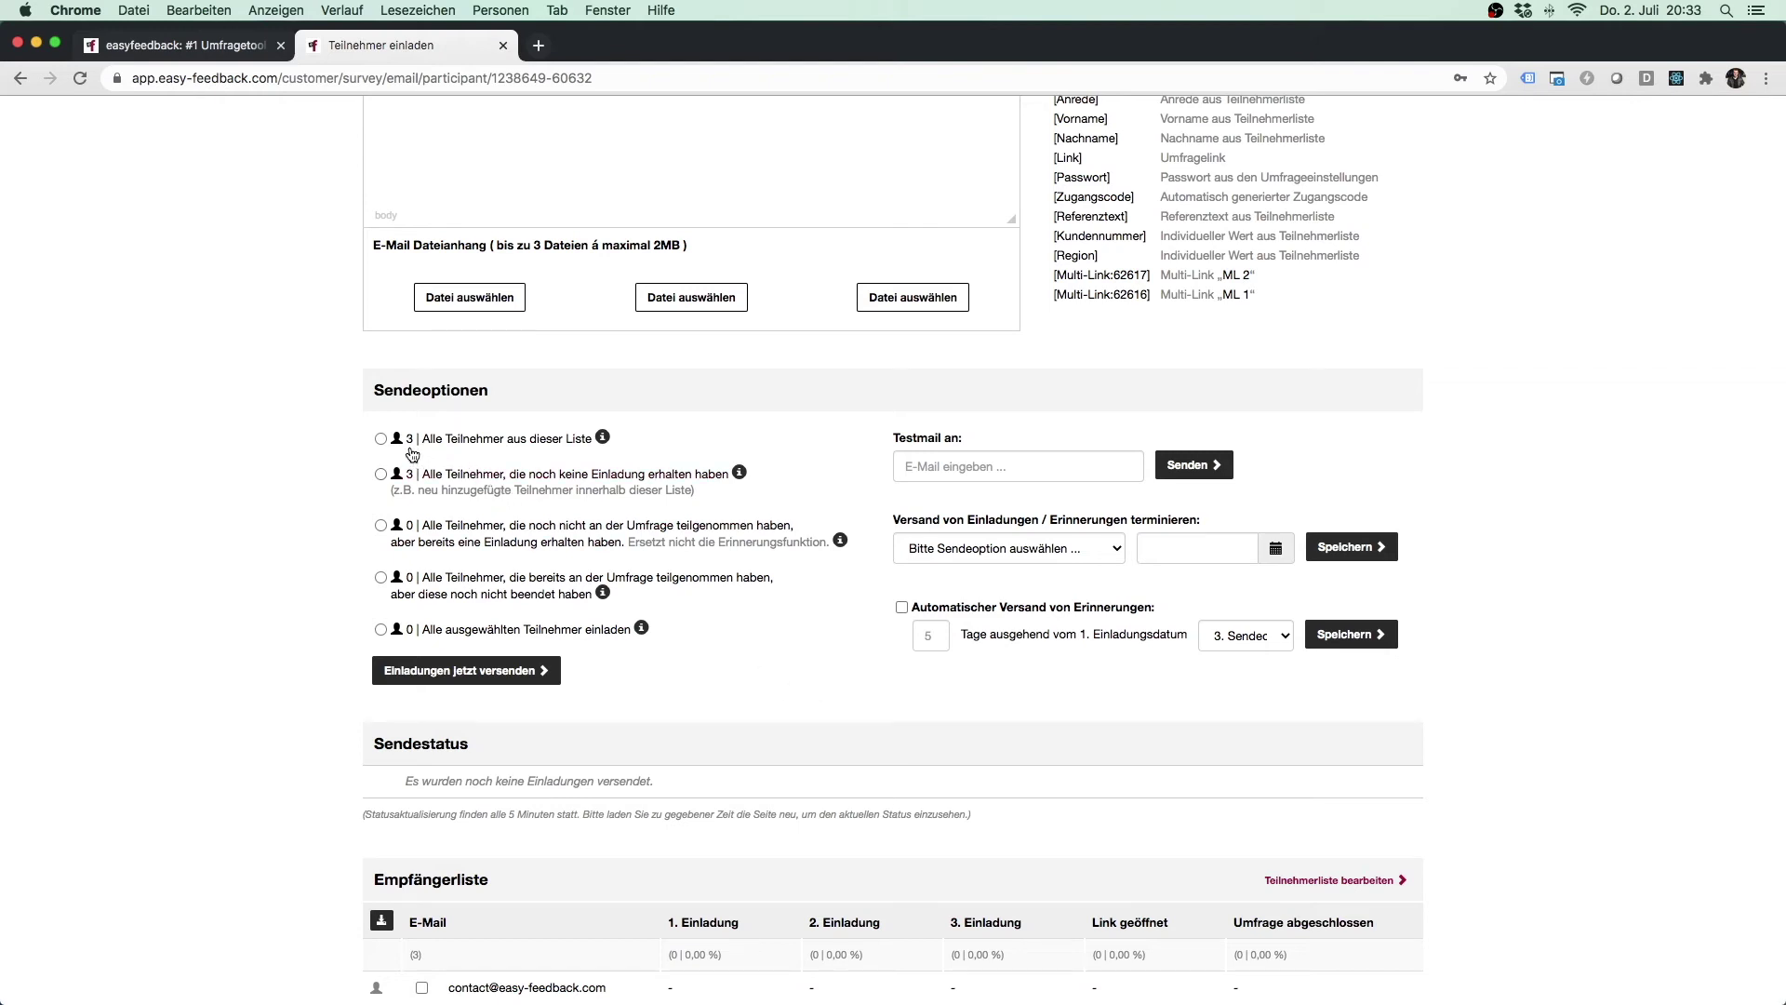
Set the send option to 'Alle Teilnehmer, die noch keine Einladung erhalten haben'.
{"action": "left_click", "coordinate": [484, 441]}
{"action": "left_click", "coordinate": [702, 488]}
{"action": "scroll", "coordinate": [282, 666], "scroll_direction": "down", "scroll_amount": 5}
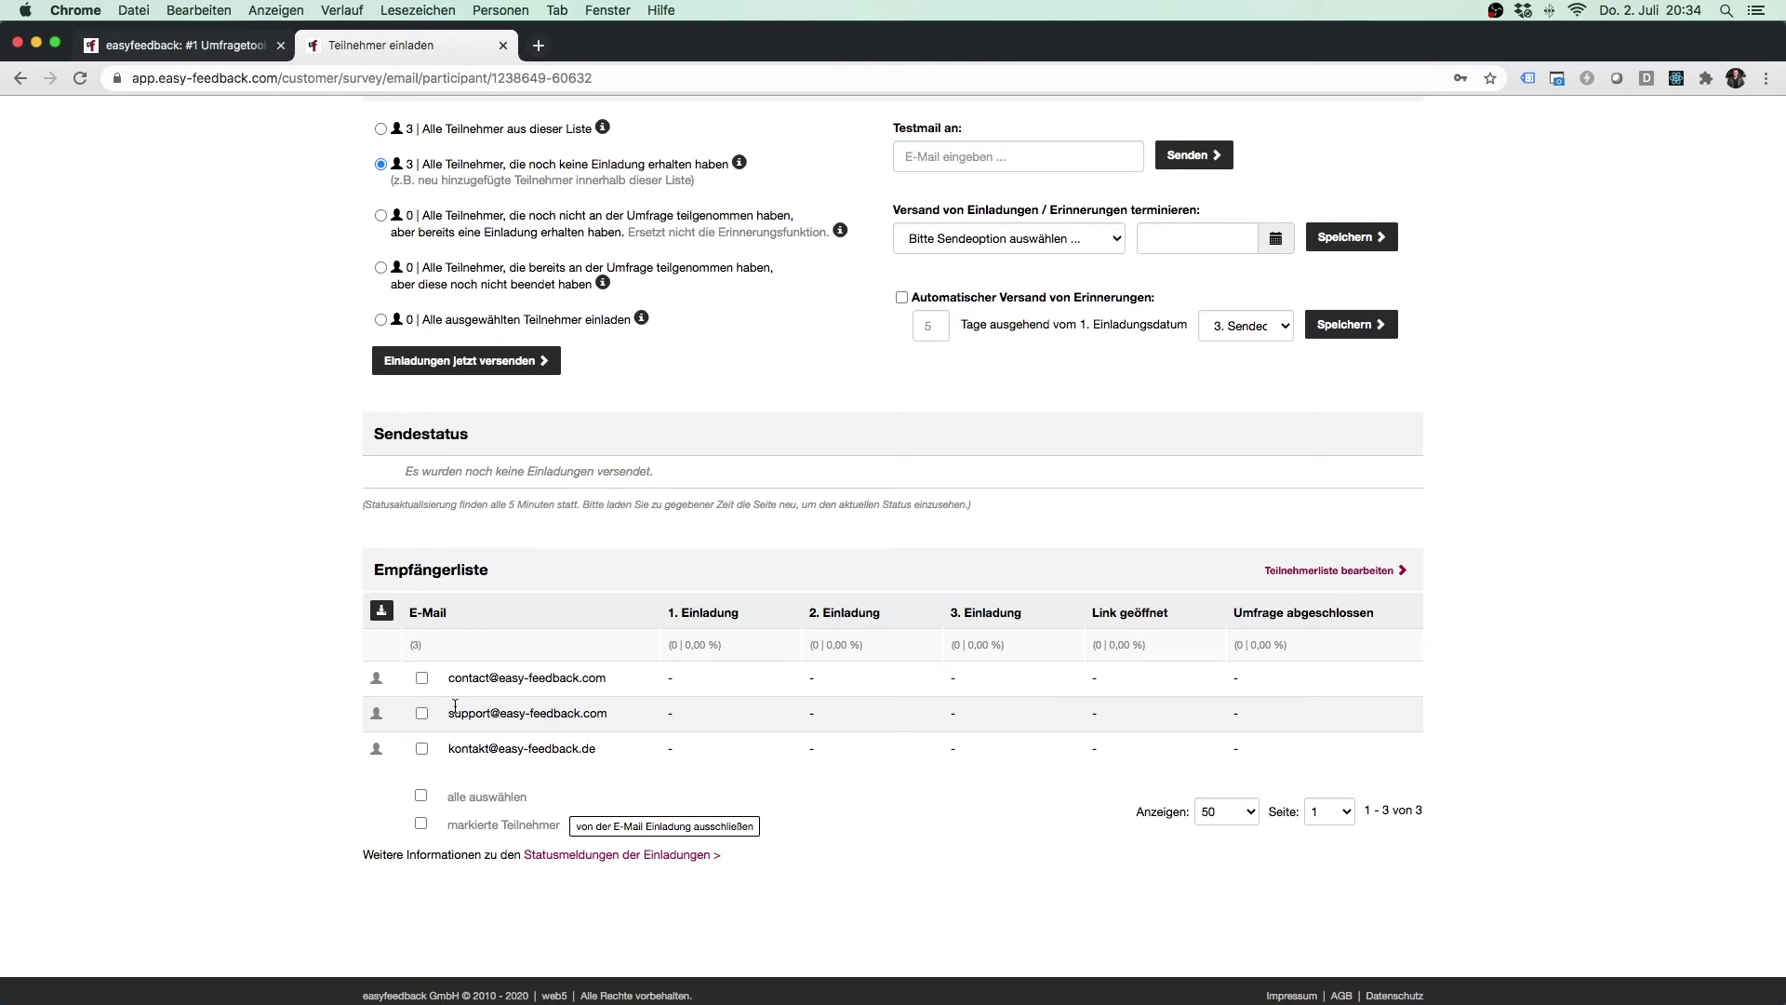
Tick the first recipient in the Empfängerliste and choose 'Alle ausgewählten Teilnehmer einladen'.
{"action": "left_click", "coordinate": [421, 678]}
{"action": "scroll", "coordinate": [271, 566], "scroll_direction": "up", "scroll_amount": 3}
{"action": "left_click", "coordinate": [429, 446]}
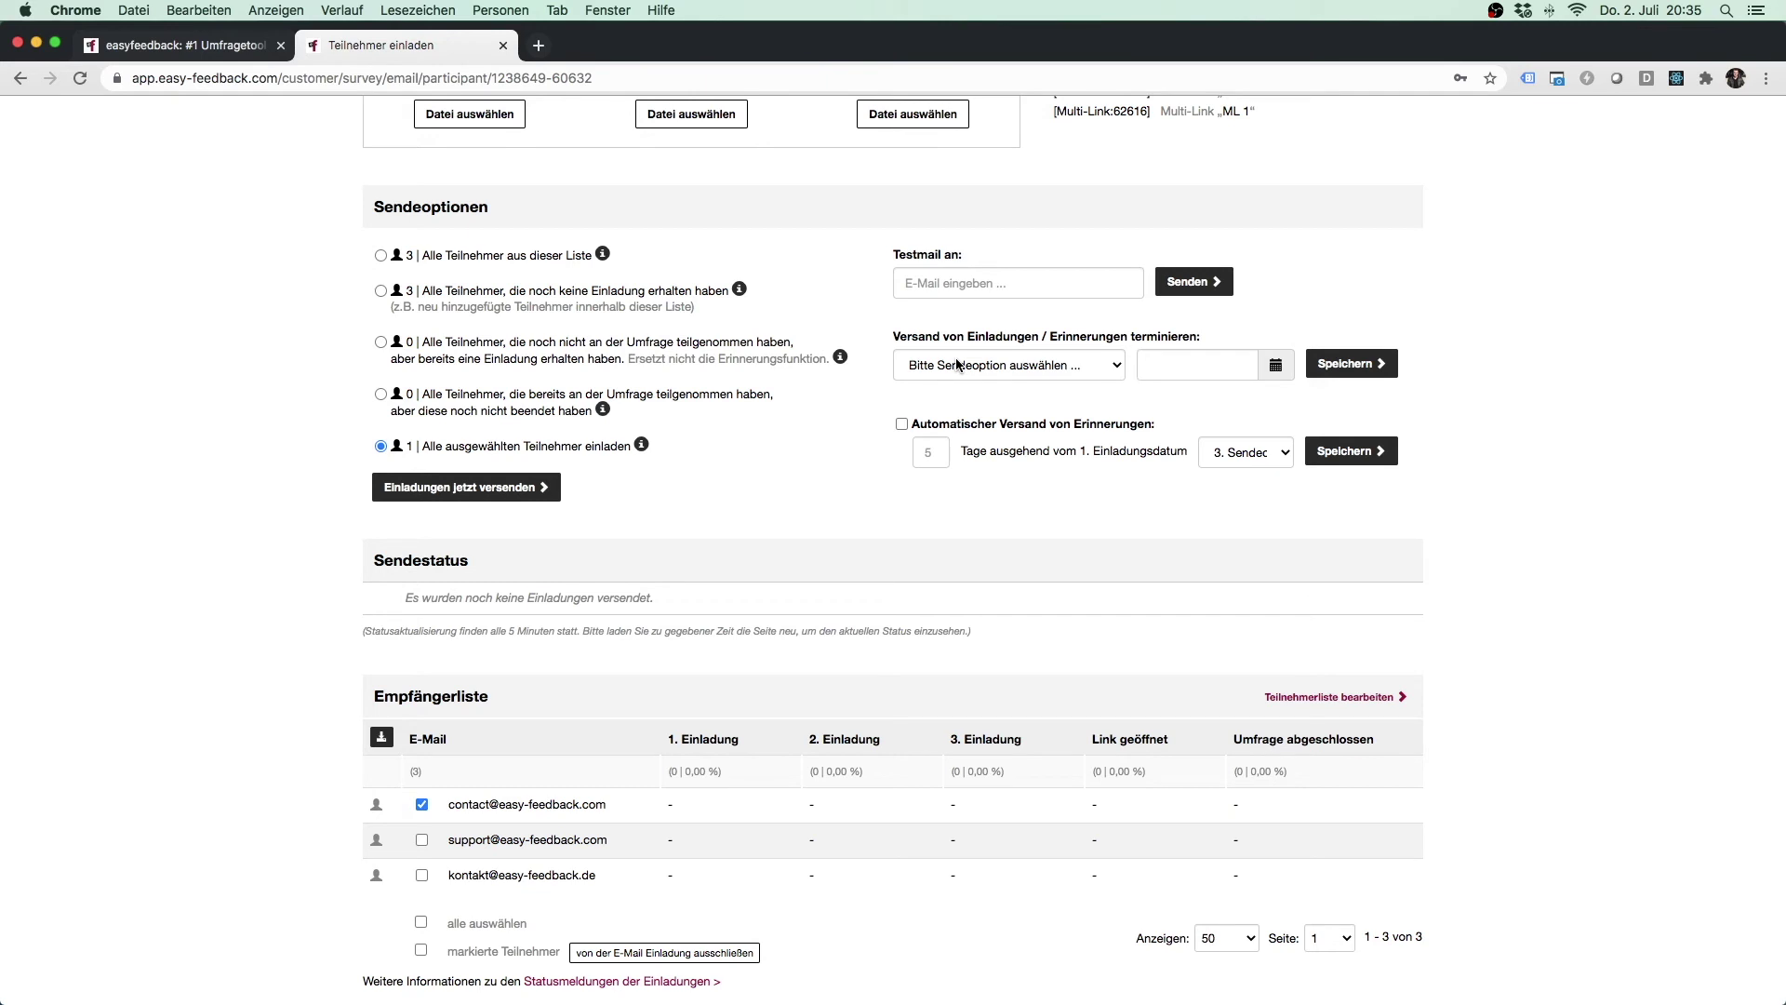
Schedule the invitation to all participants for 05.07.2020 at 18:00, and untick the first recipient.
{"action": "left_click", "coordinate": [957, 364]}
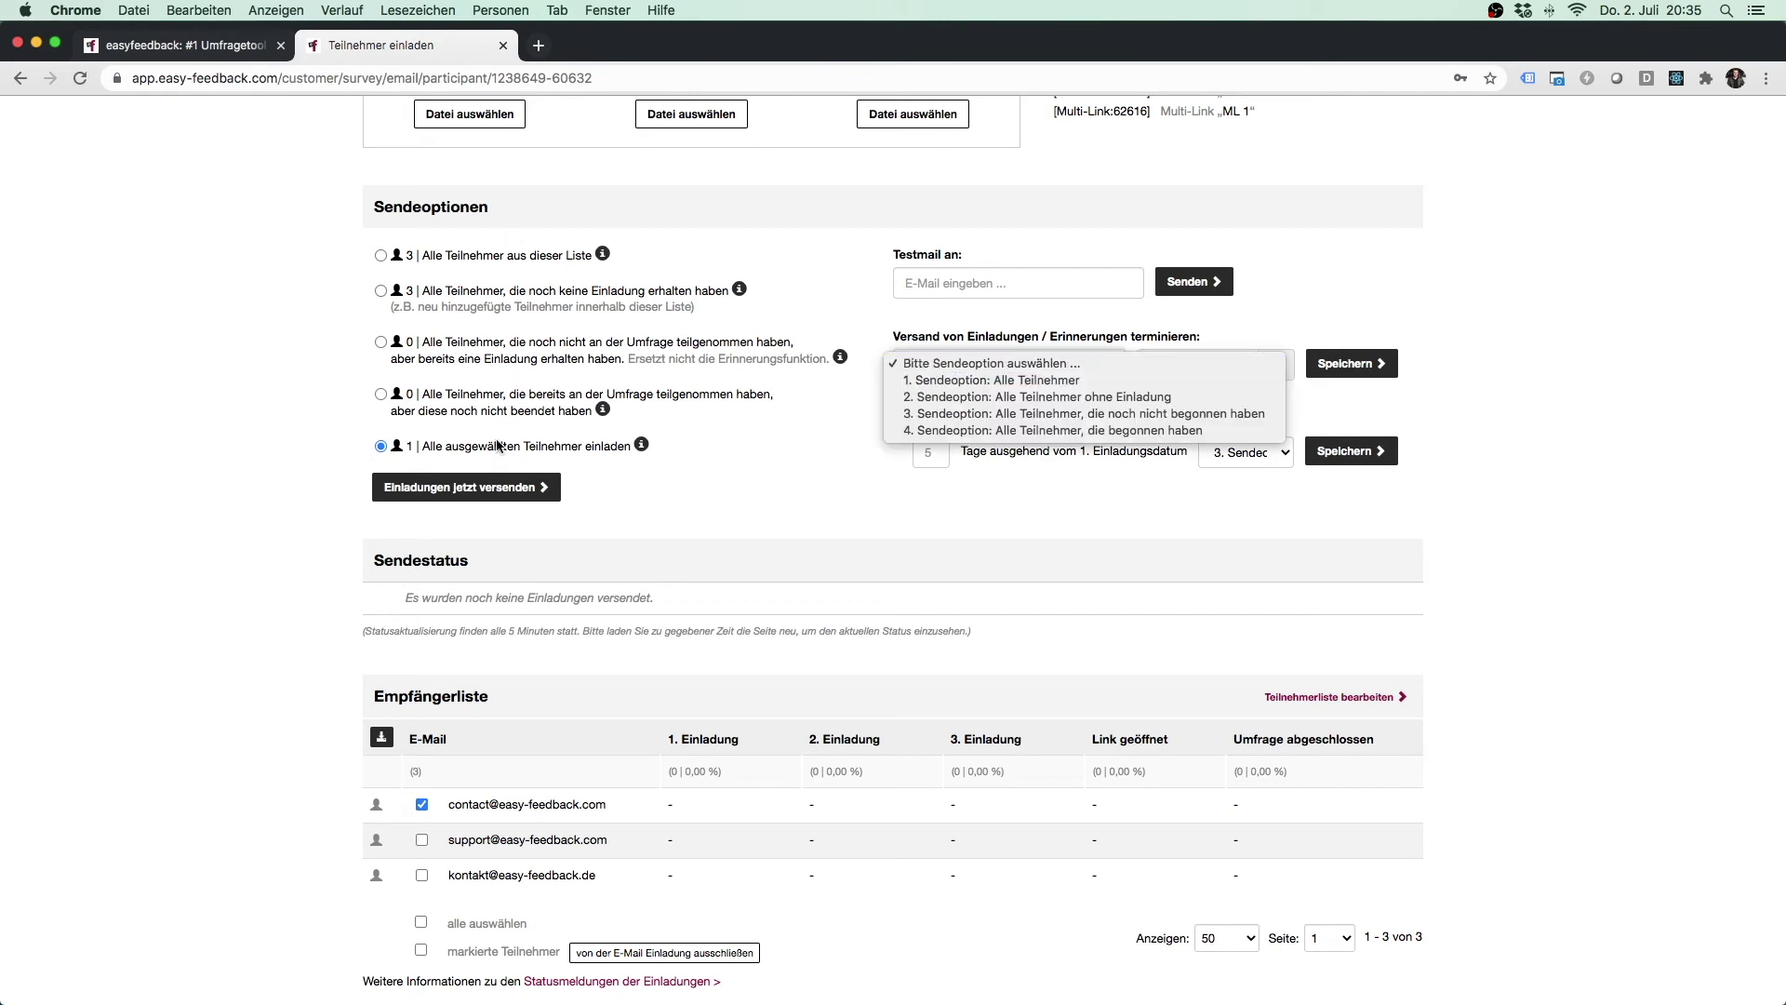
{"action": "left_click", "coordinate": [977, 381]}
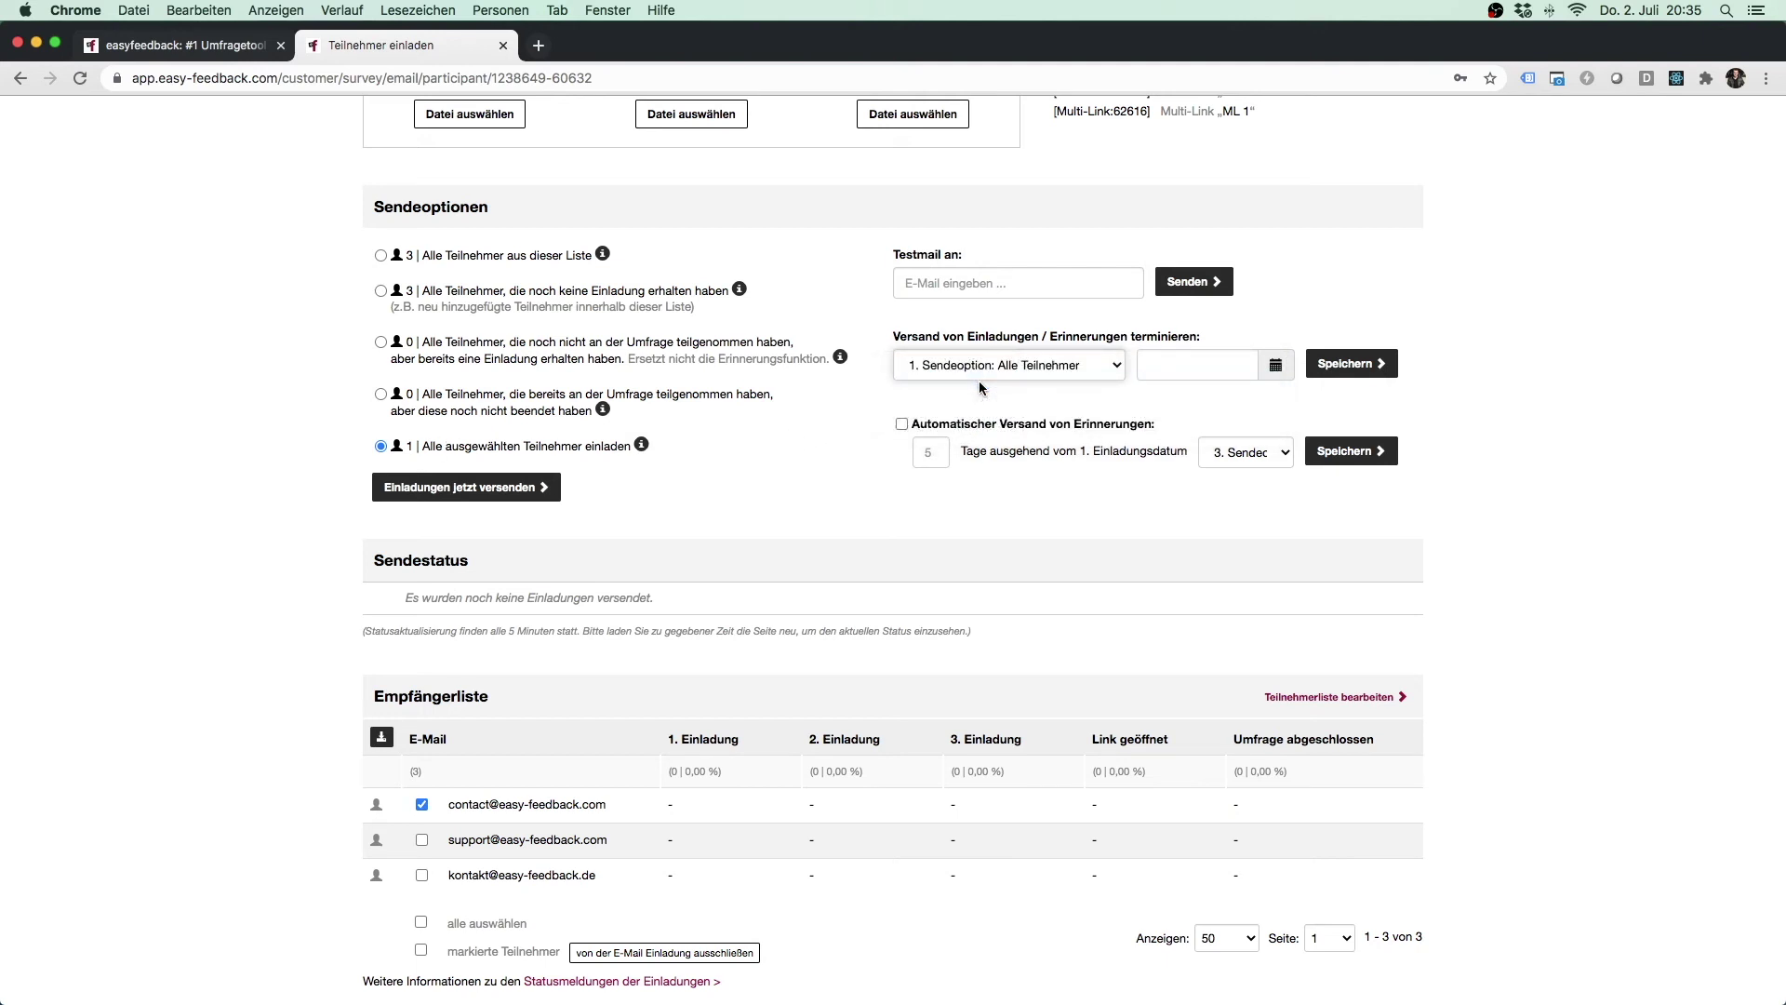
{"action": "left_click", "coordinate": [1185, 373]}
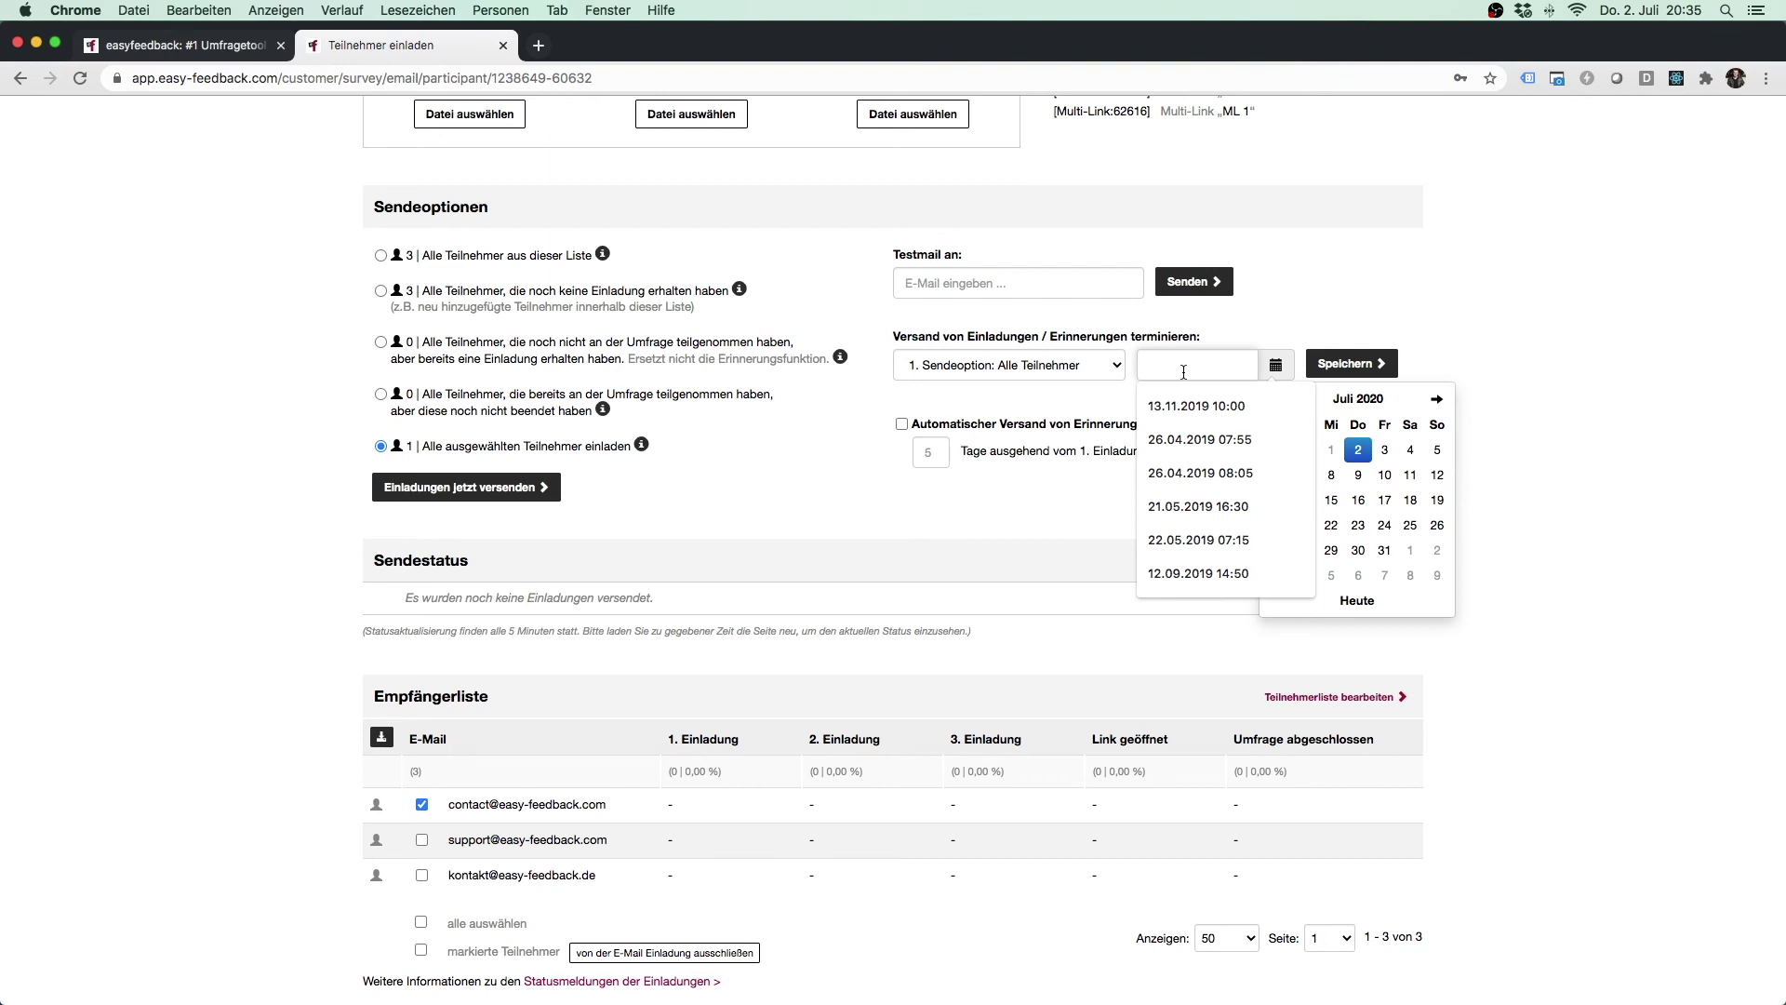
{"action": "left_click", "coordinate": [1437, 450]}
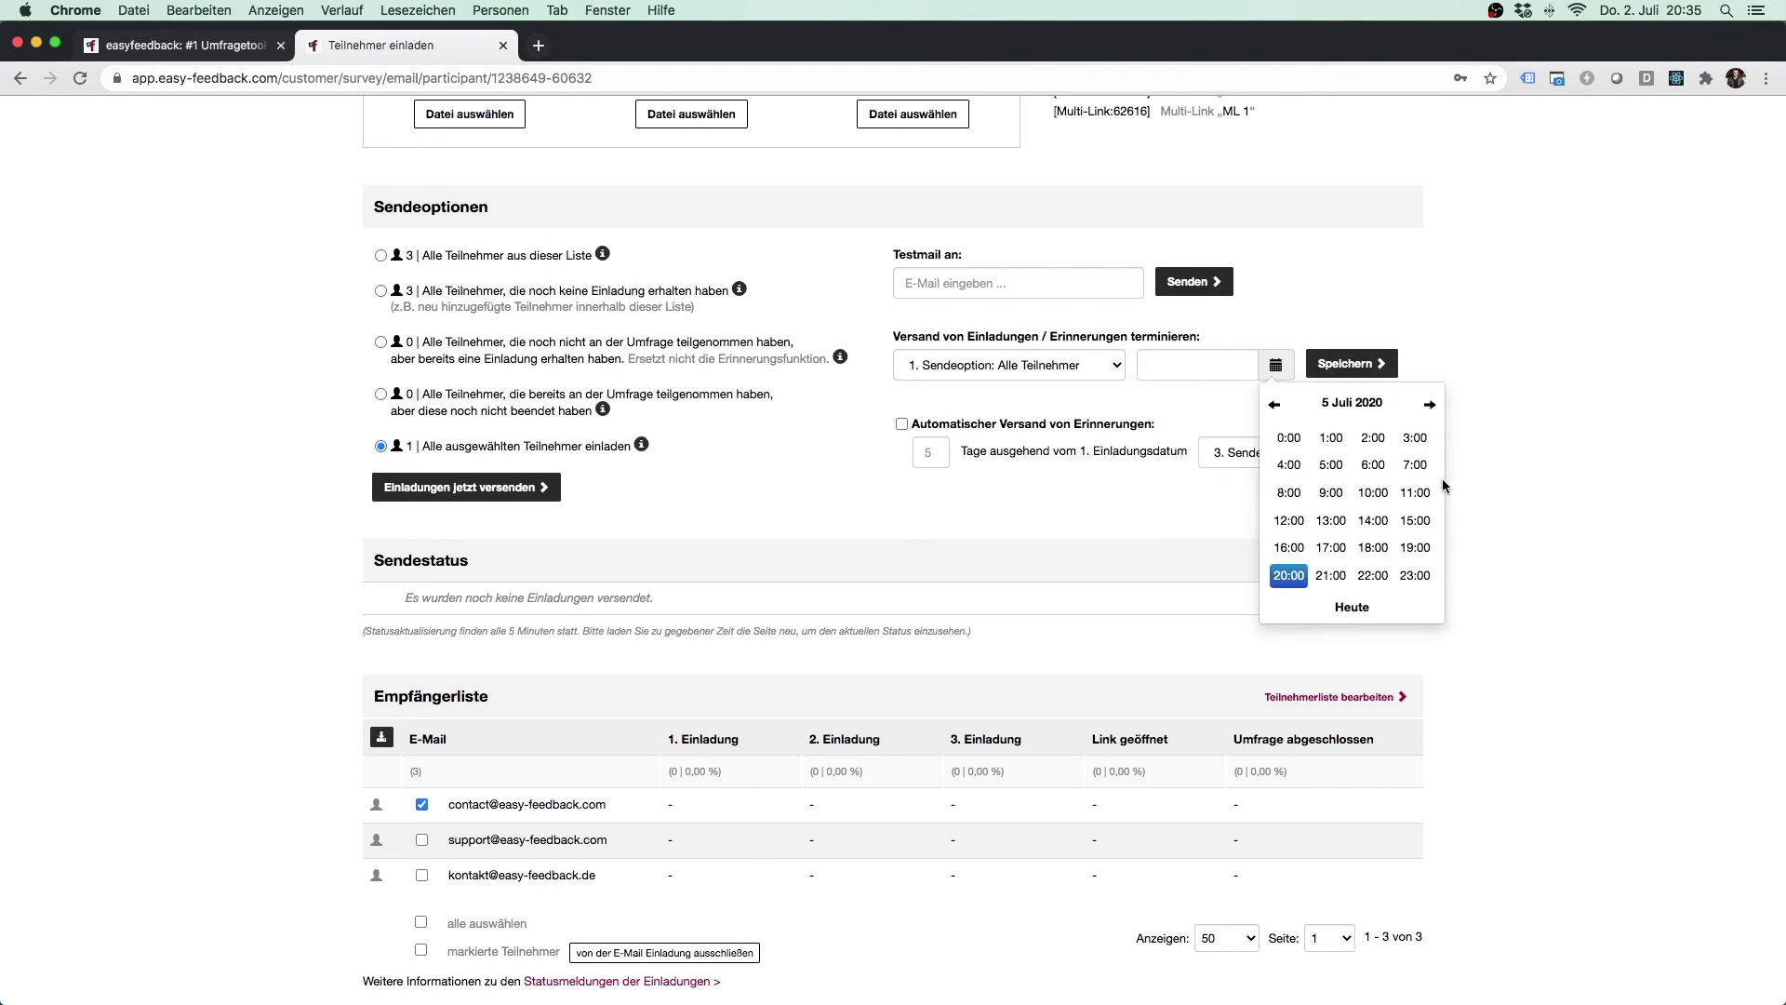
{"action": "left_click", "coordinate": [1369, 548]}
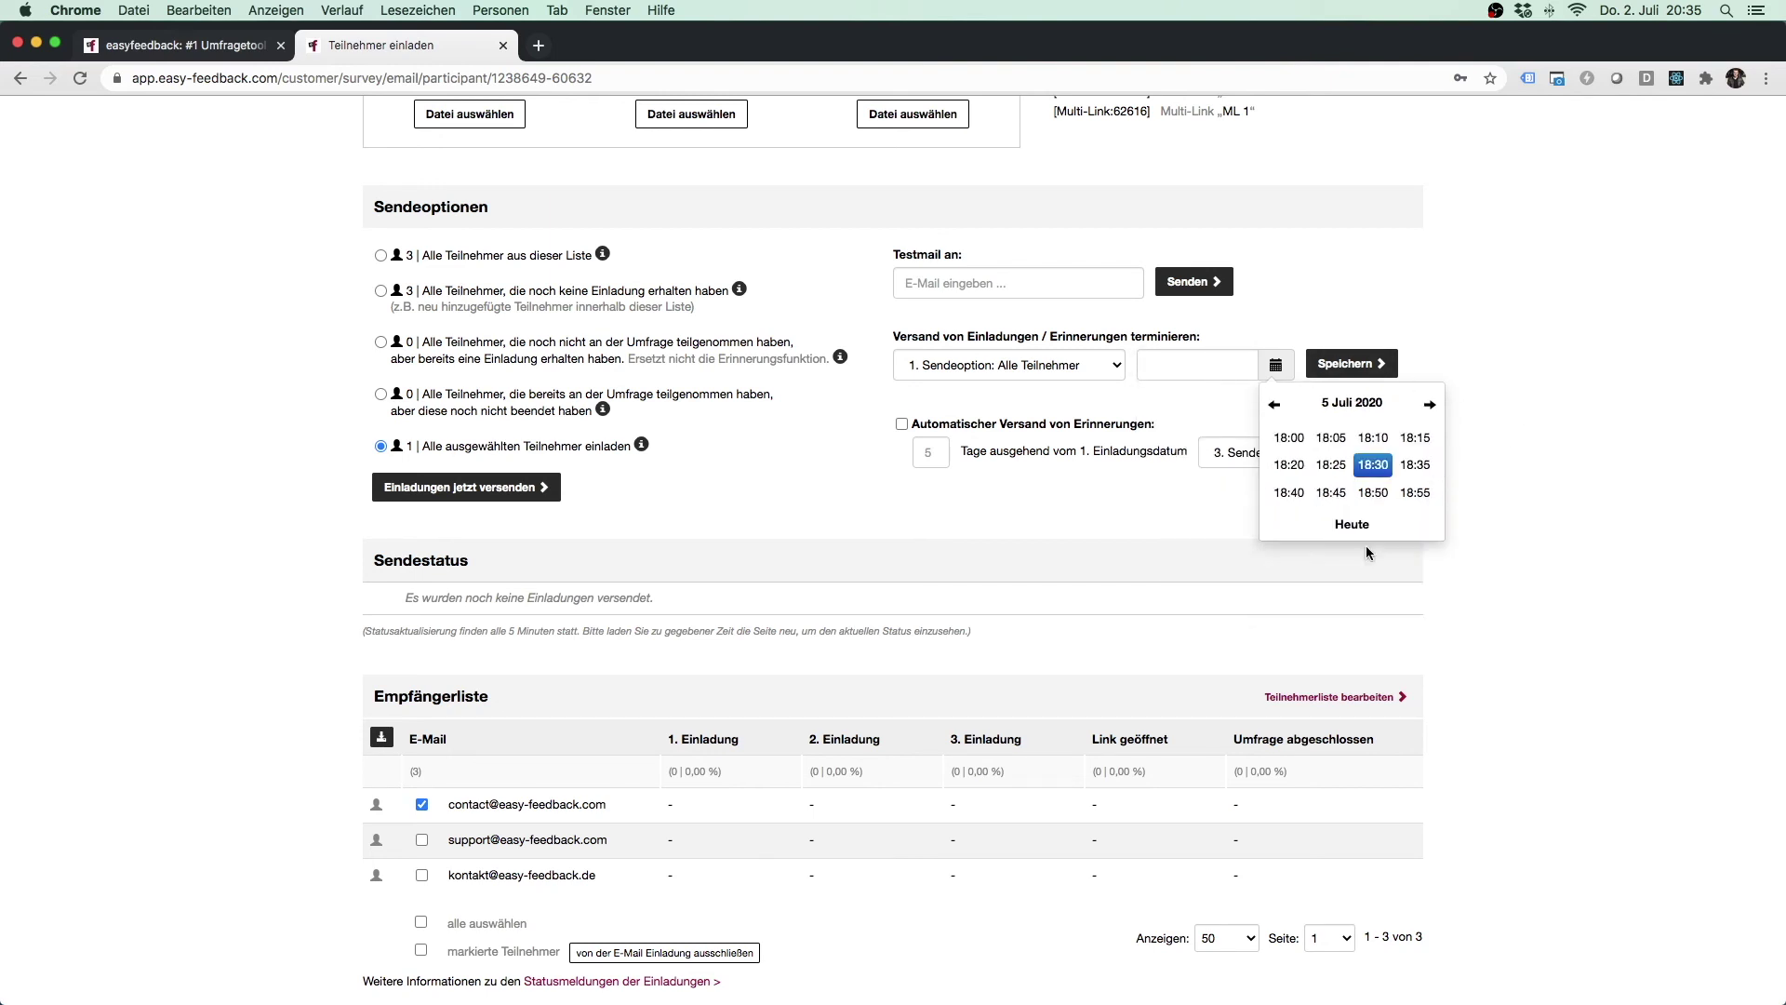
{"action": "left_click", "coordinate": [1288, 437]}
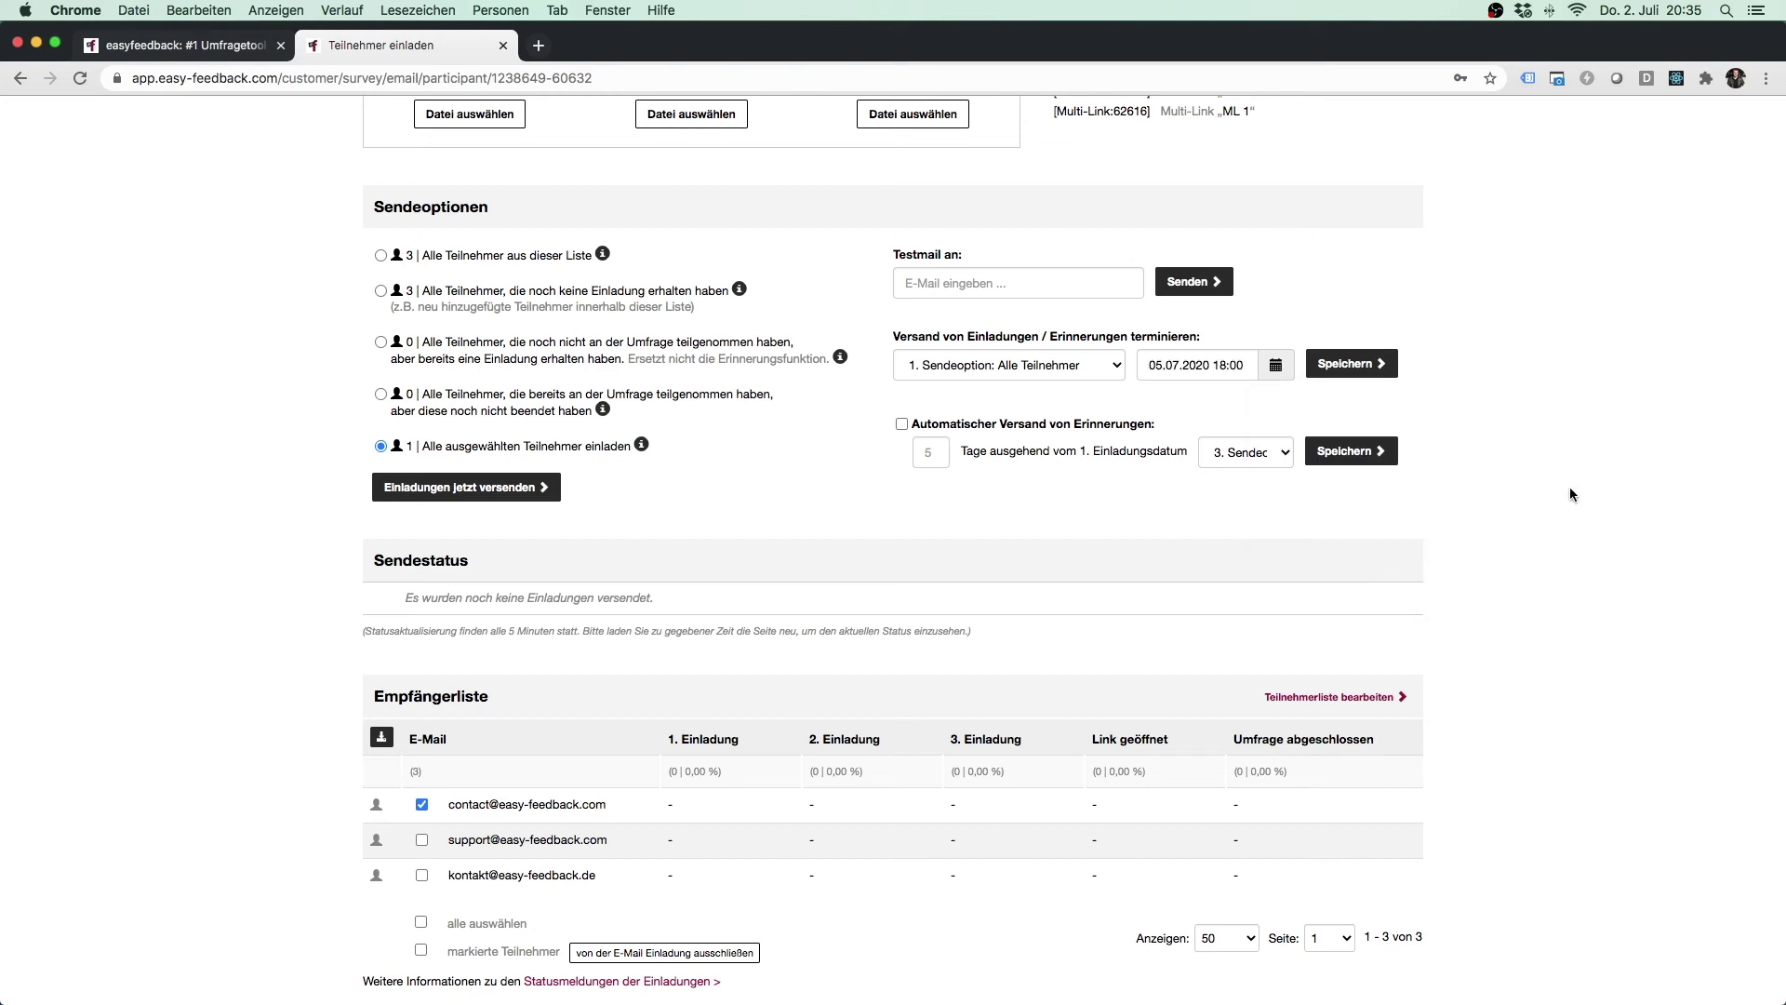
{"action": "left_click", "coordinate": [1379, 370]}
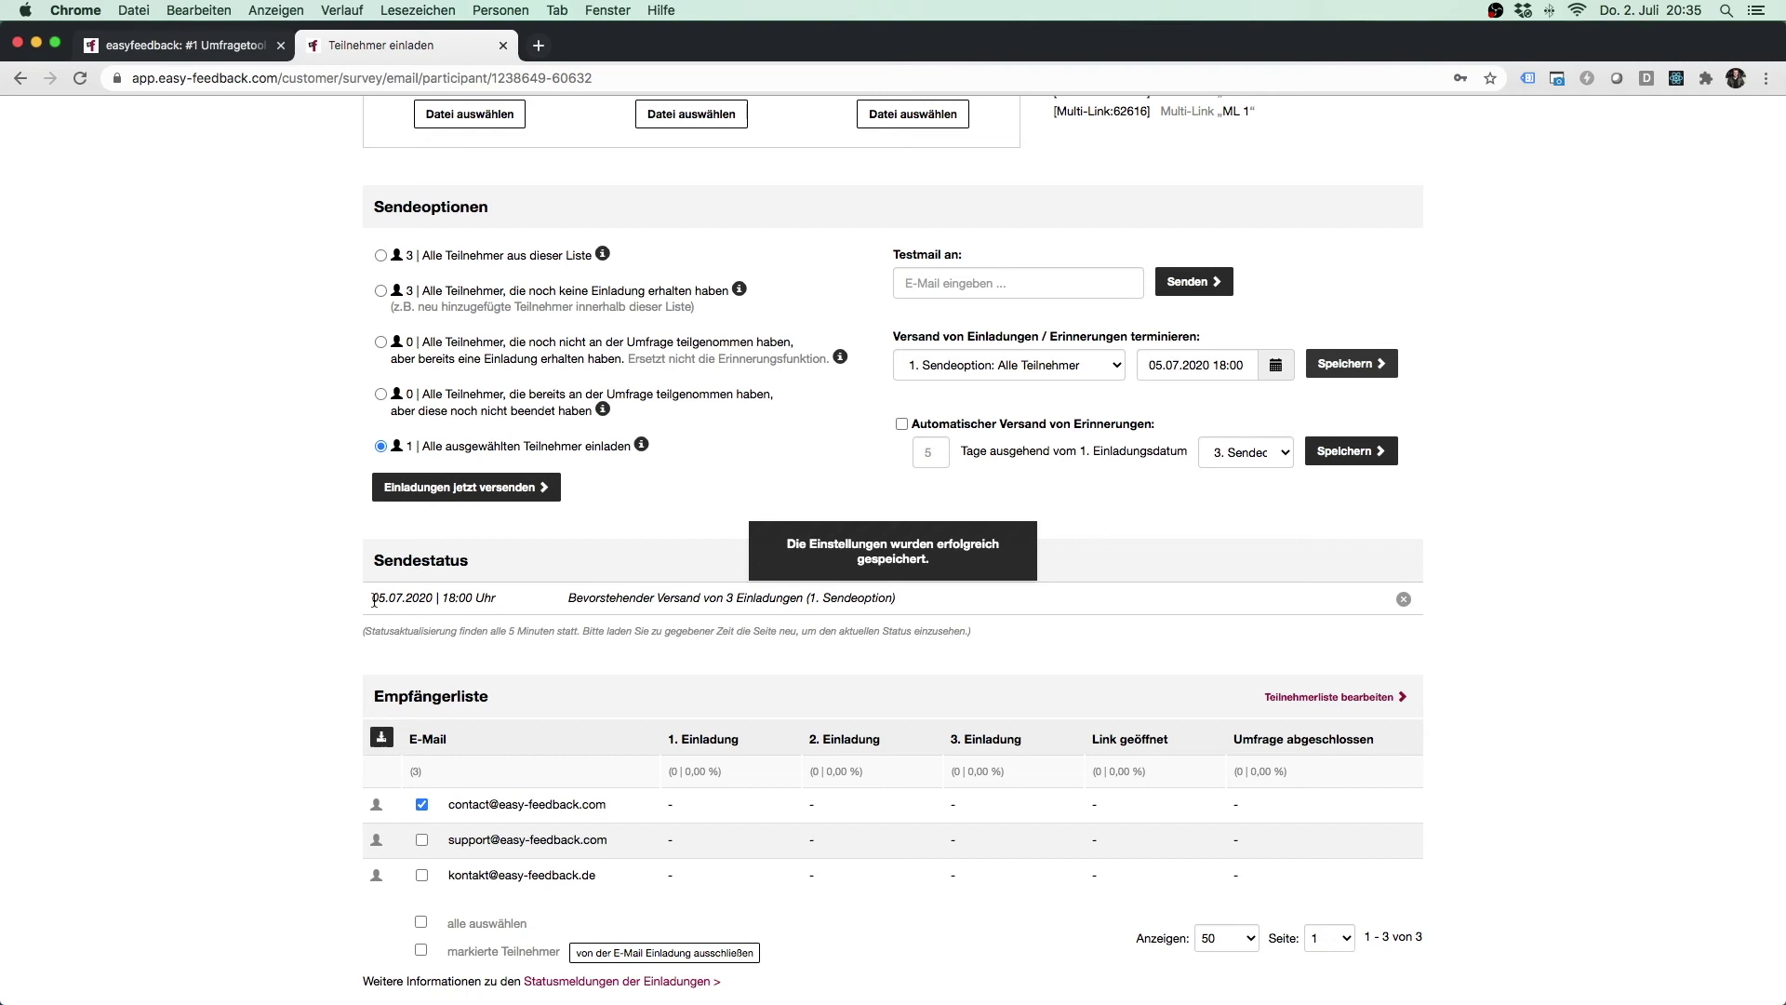
{"action": "left_click_drag", "start_coordinate": [568, 600], "coordinate": [805, 604]}
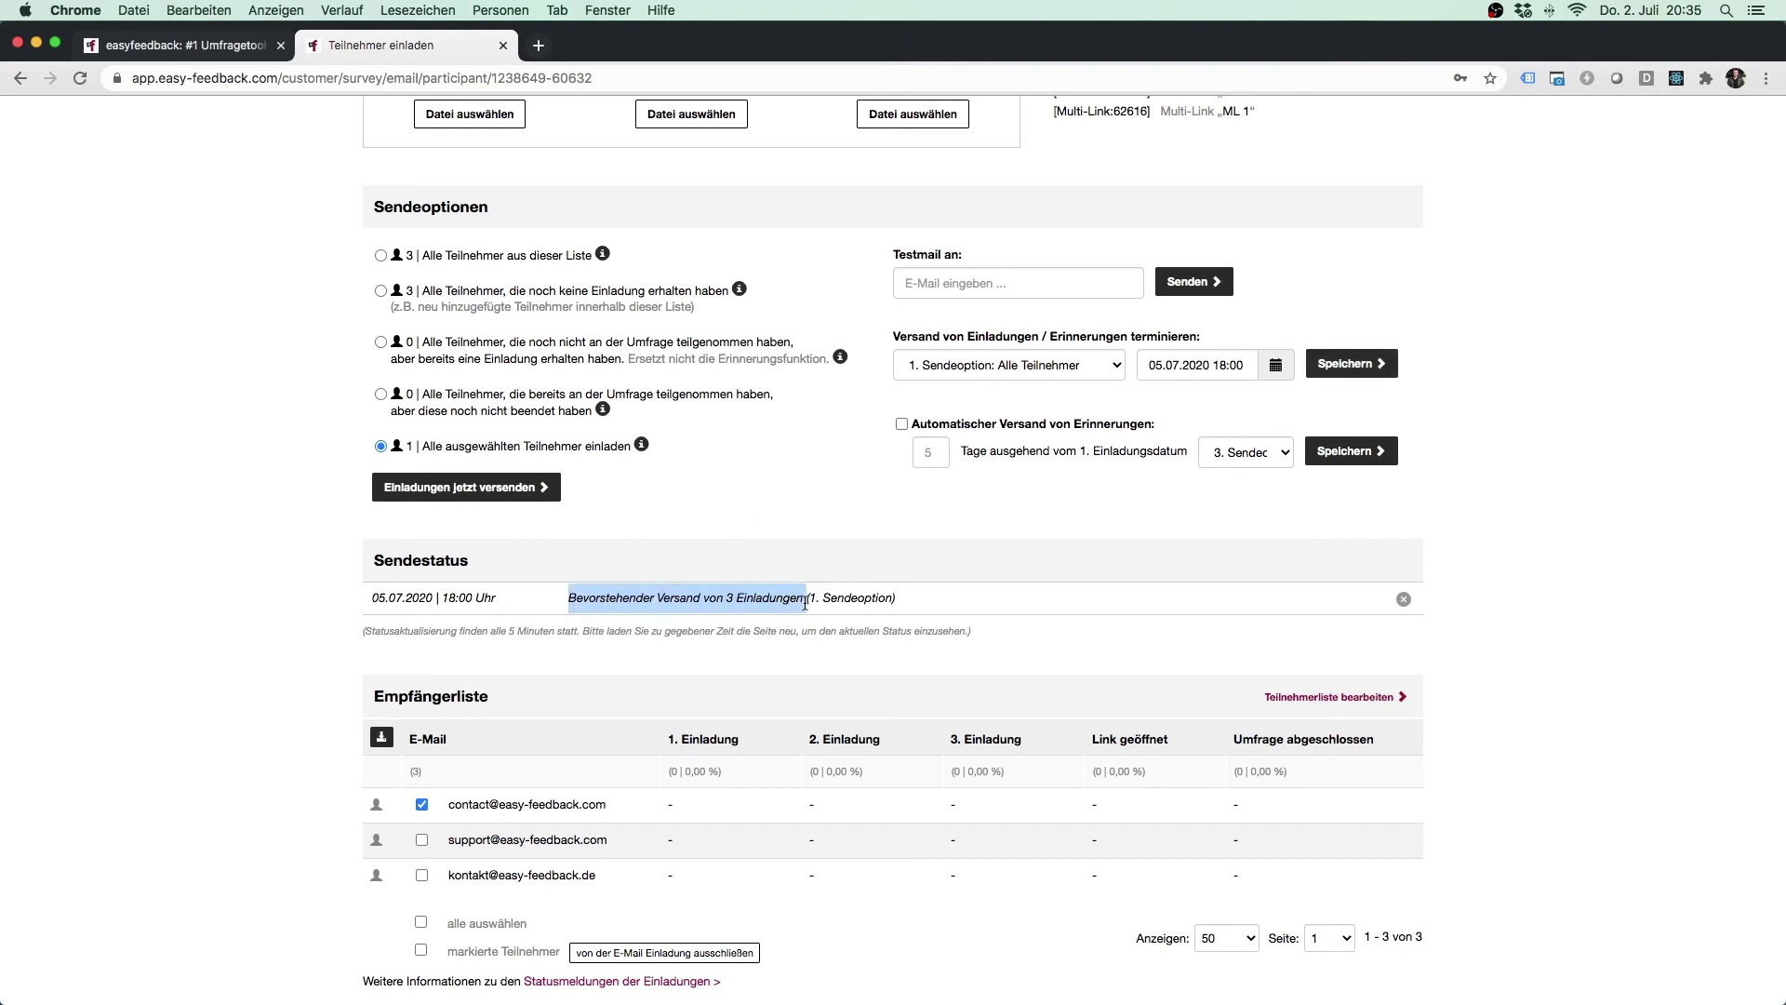
{"action": "left_click", "coordinate": [422, 805]}
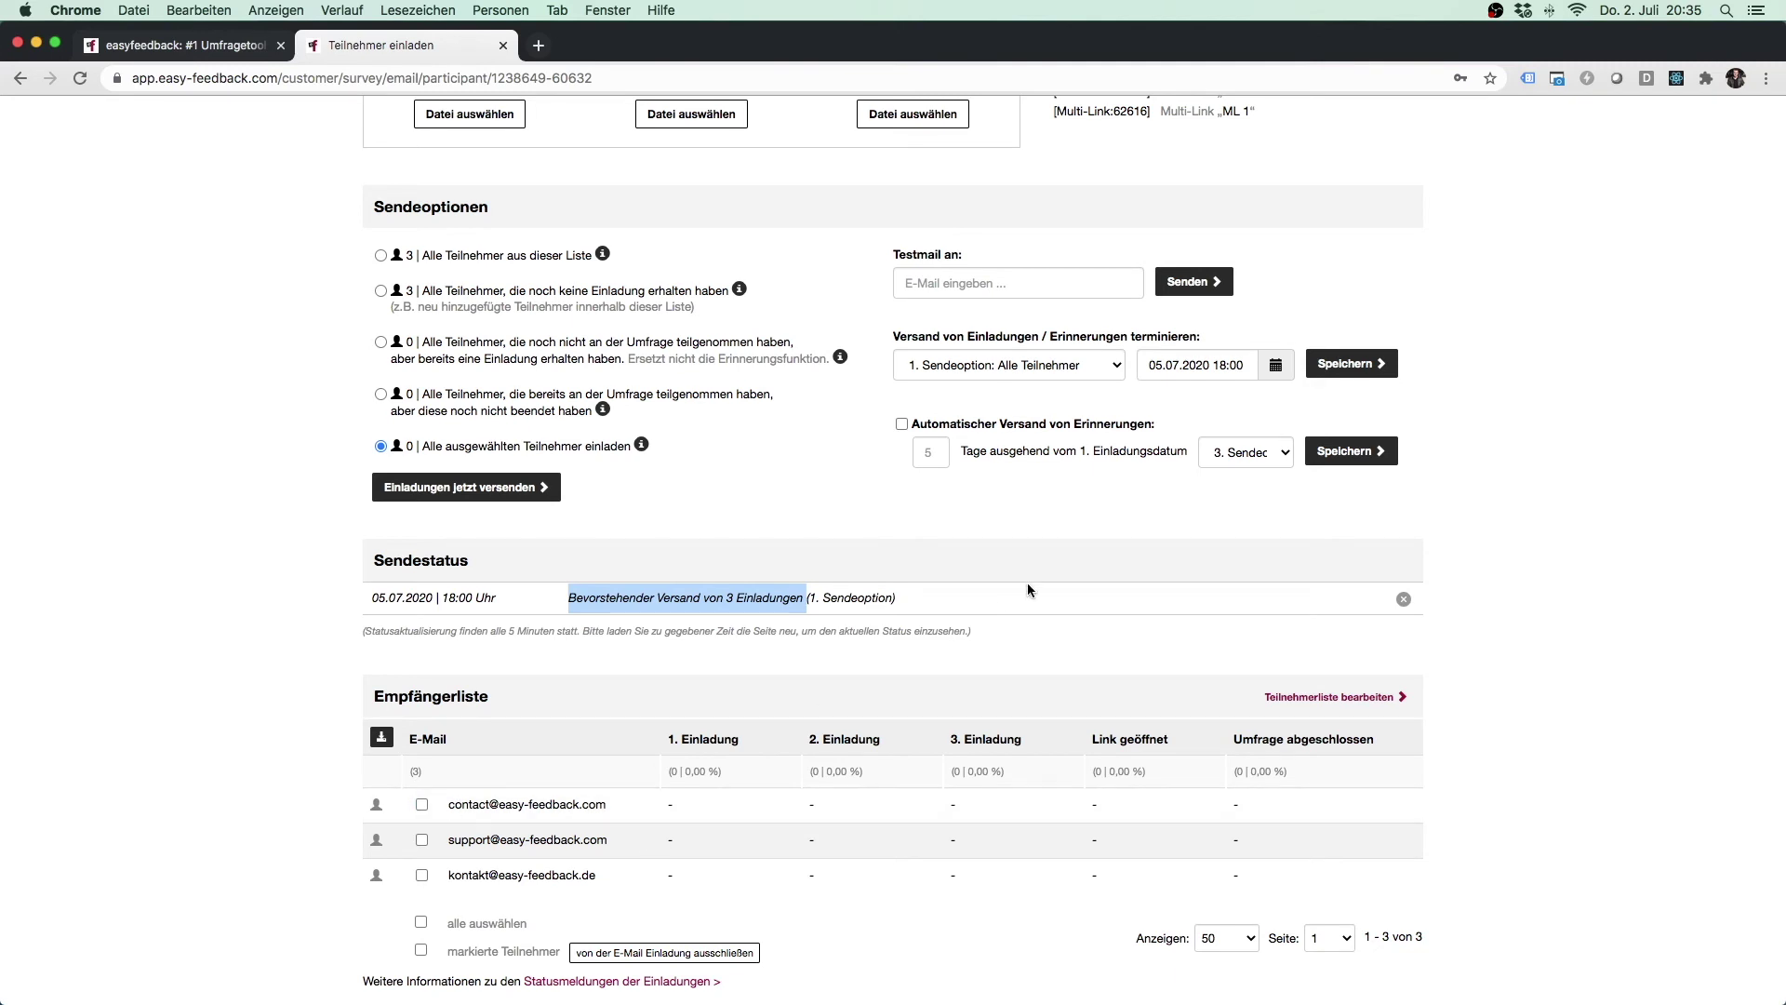
{"action": "left_click", "coordinate": [923, 598]}
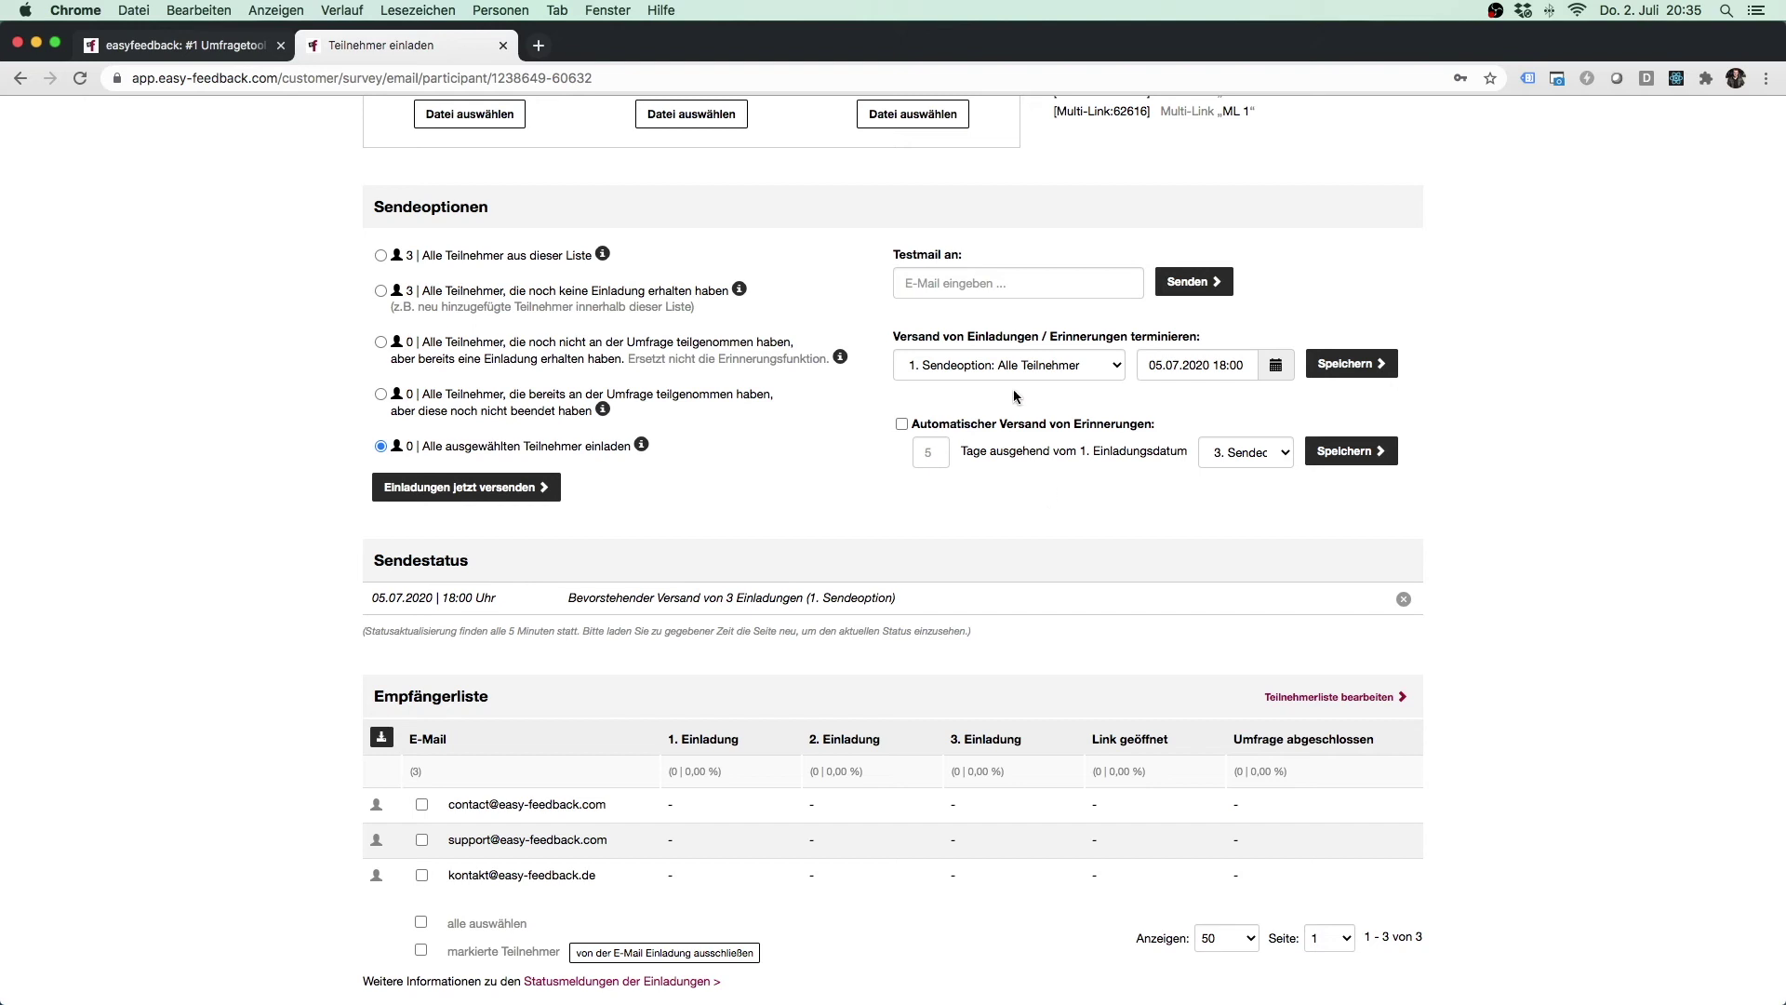
Add a reminder for participants not yet started on 12.07.2020 at 18:00, then delete it.
{"action": "left_click", "coordinate": [1051, 372]}
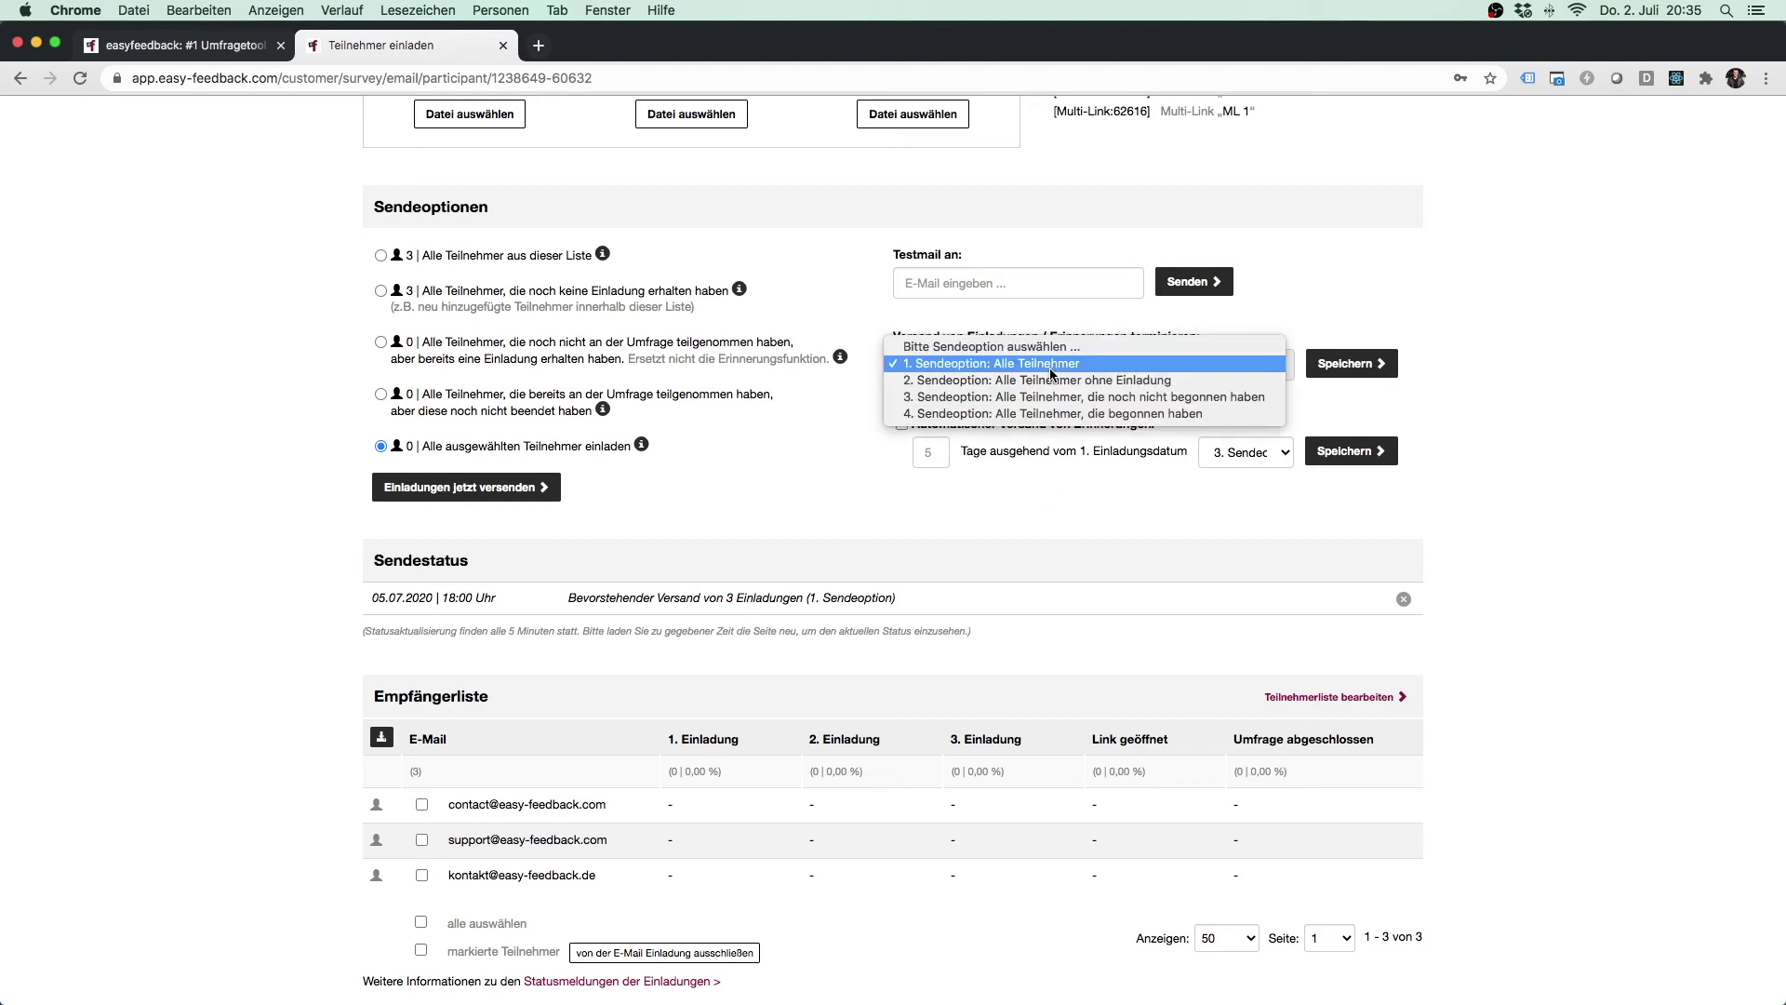
{"action": "left_click", "coordinate": [1038, 398]}
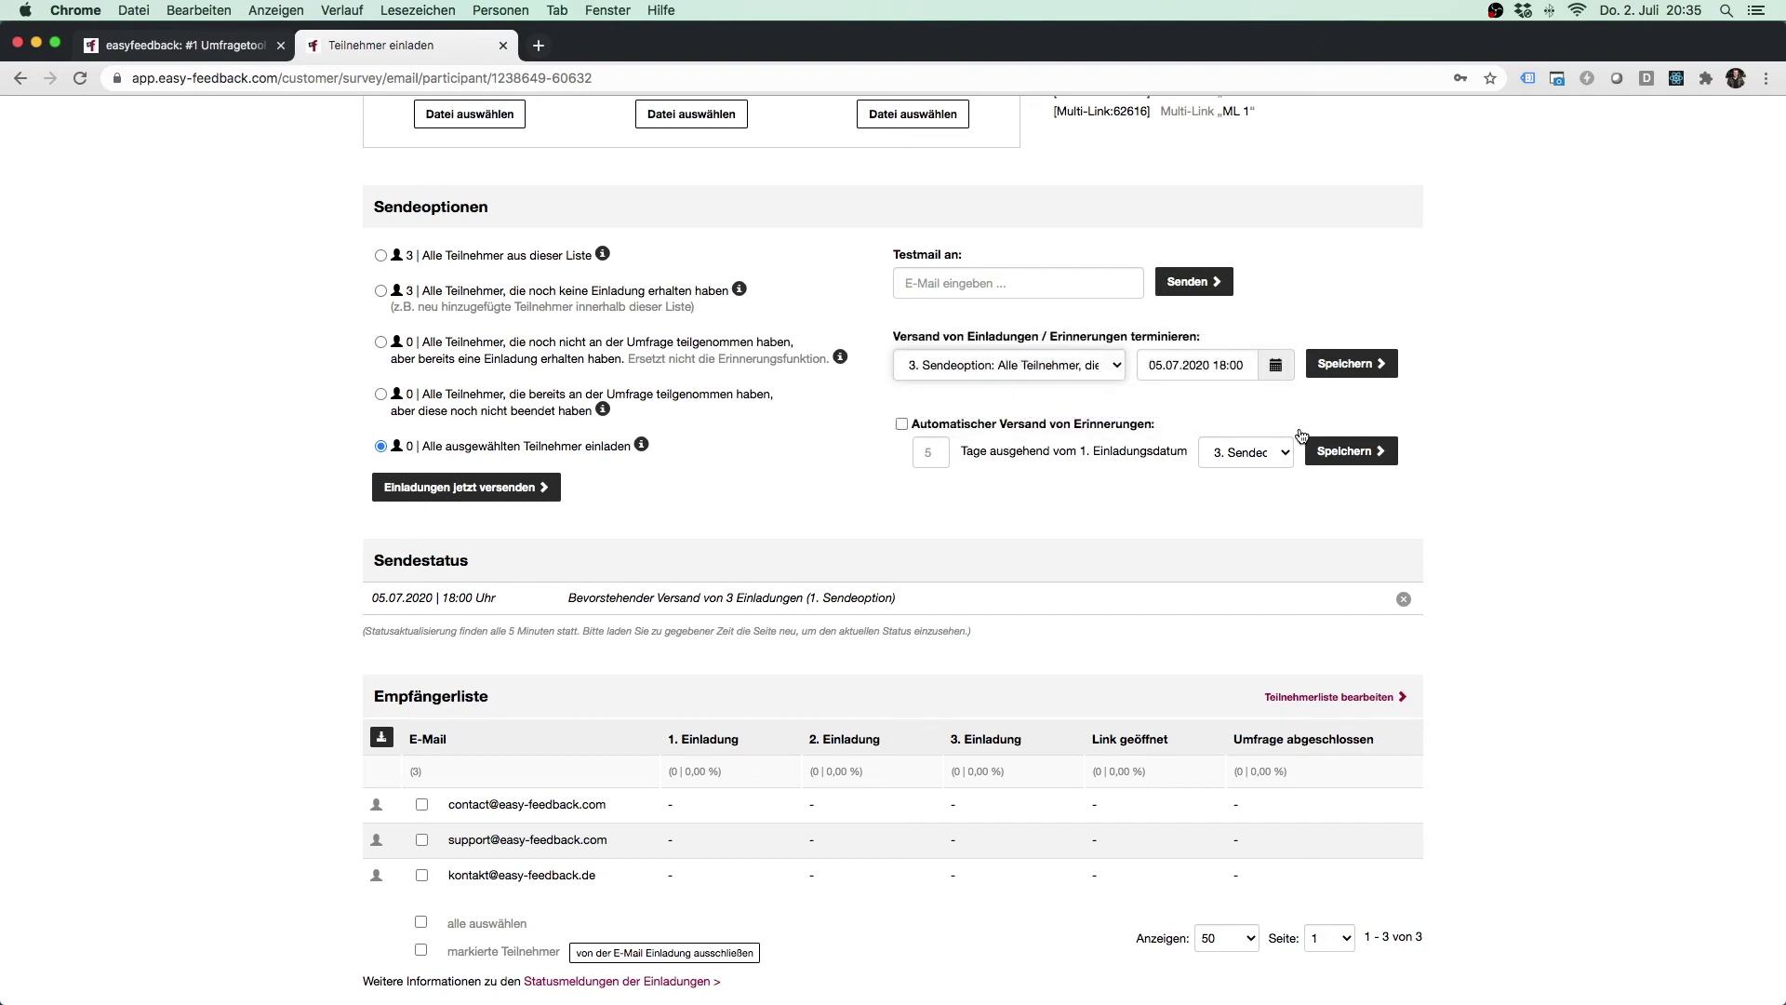
{"action": "left_click", "coordinate": [1275, 370]}
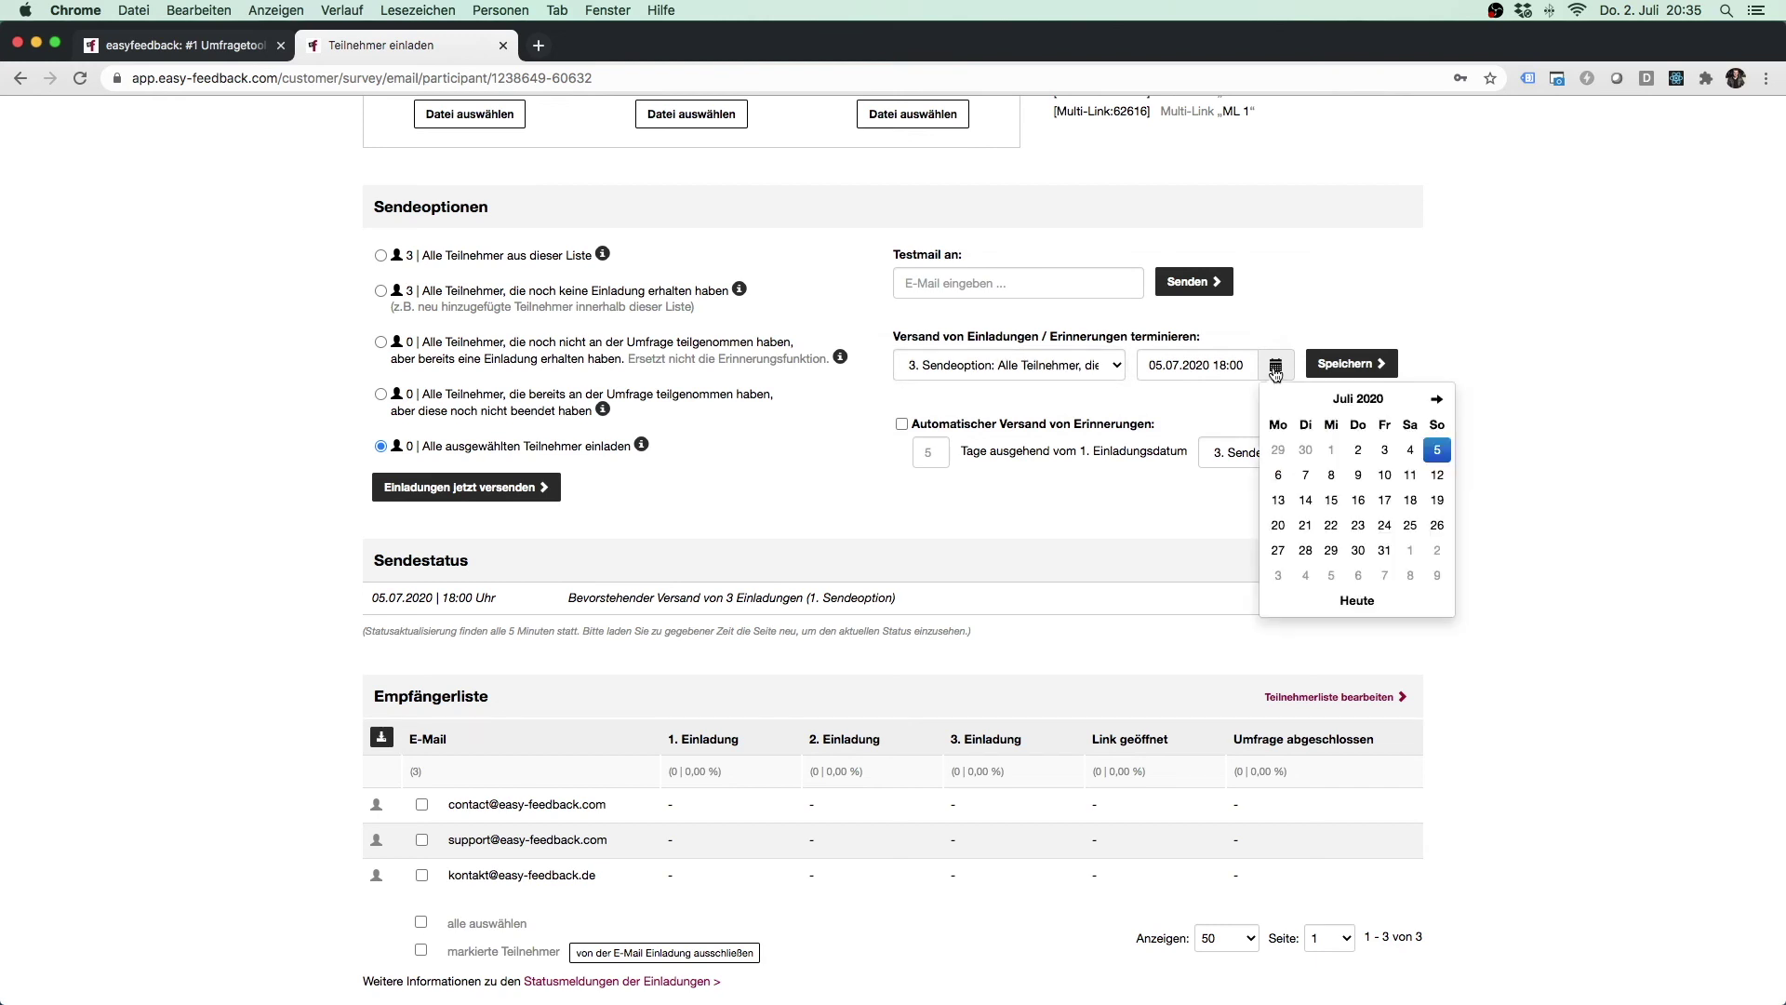
{"action": "left_click", "coordinate": [1437, 475]}
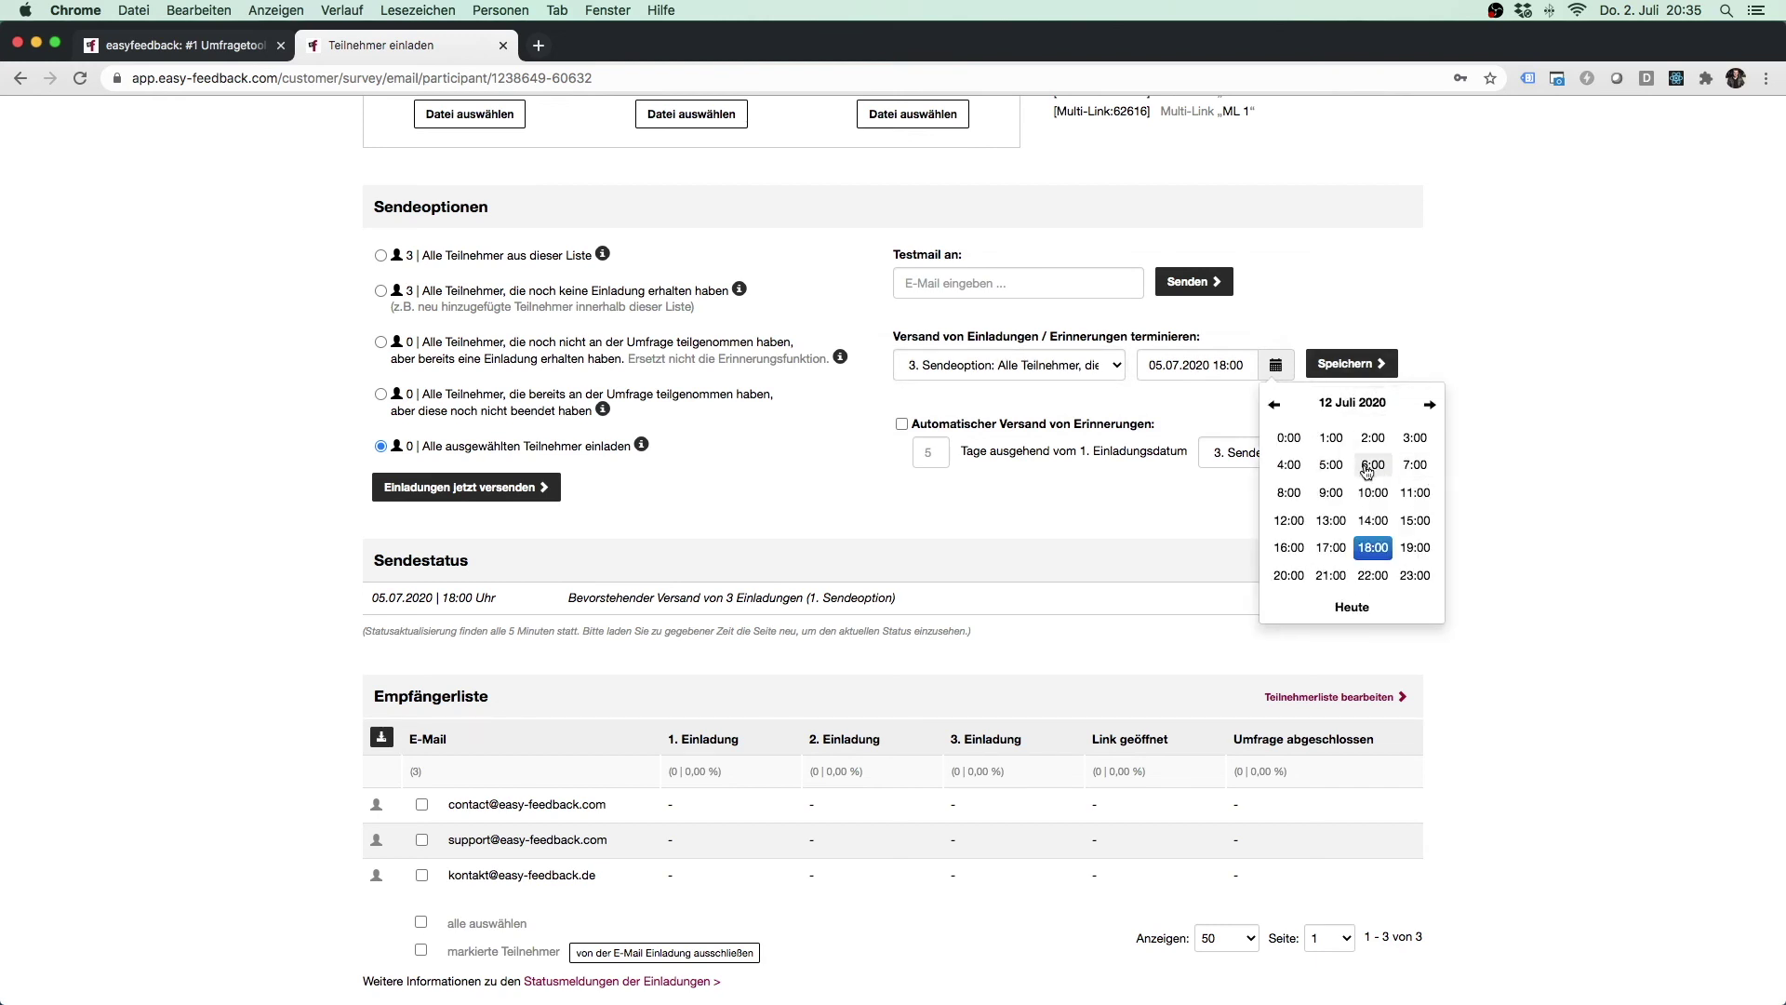
{"action": "left_click", "coordinate": [1373, 547]}
{"action": "left_click", "coordinate": [1414, 512]}
{"action": "left_click", "coordinate": [1361, 365]}
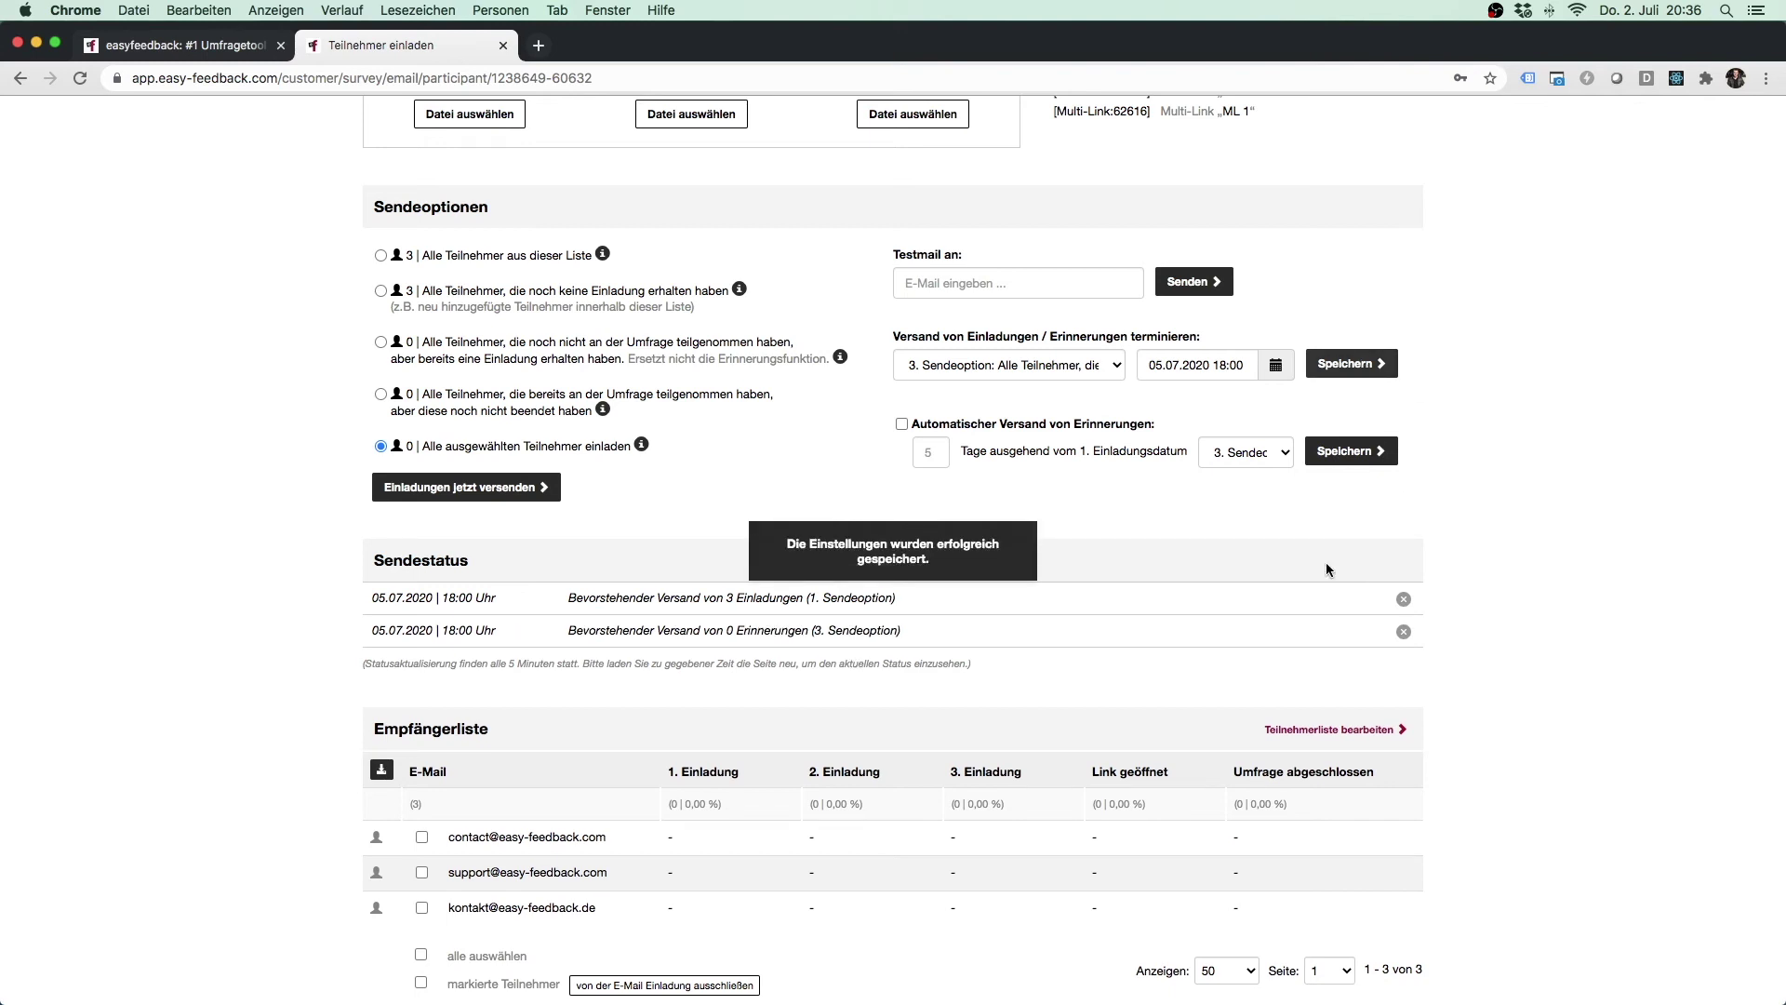
{"action": "left_click", "coordinate": [1403, 631]}
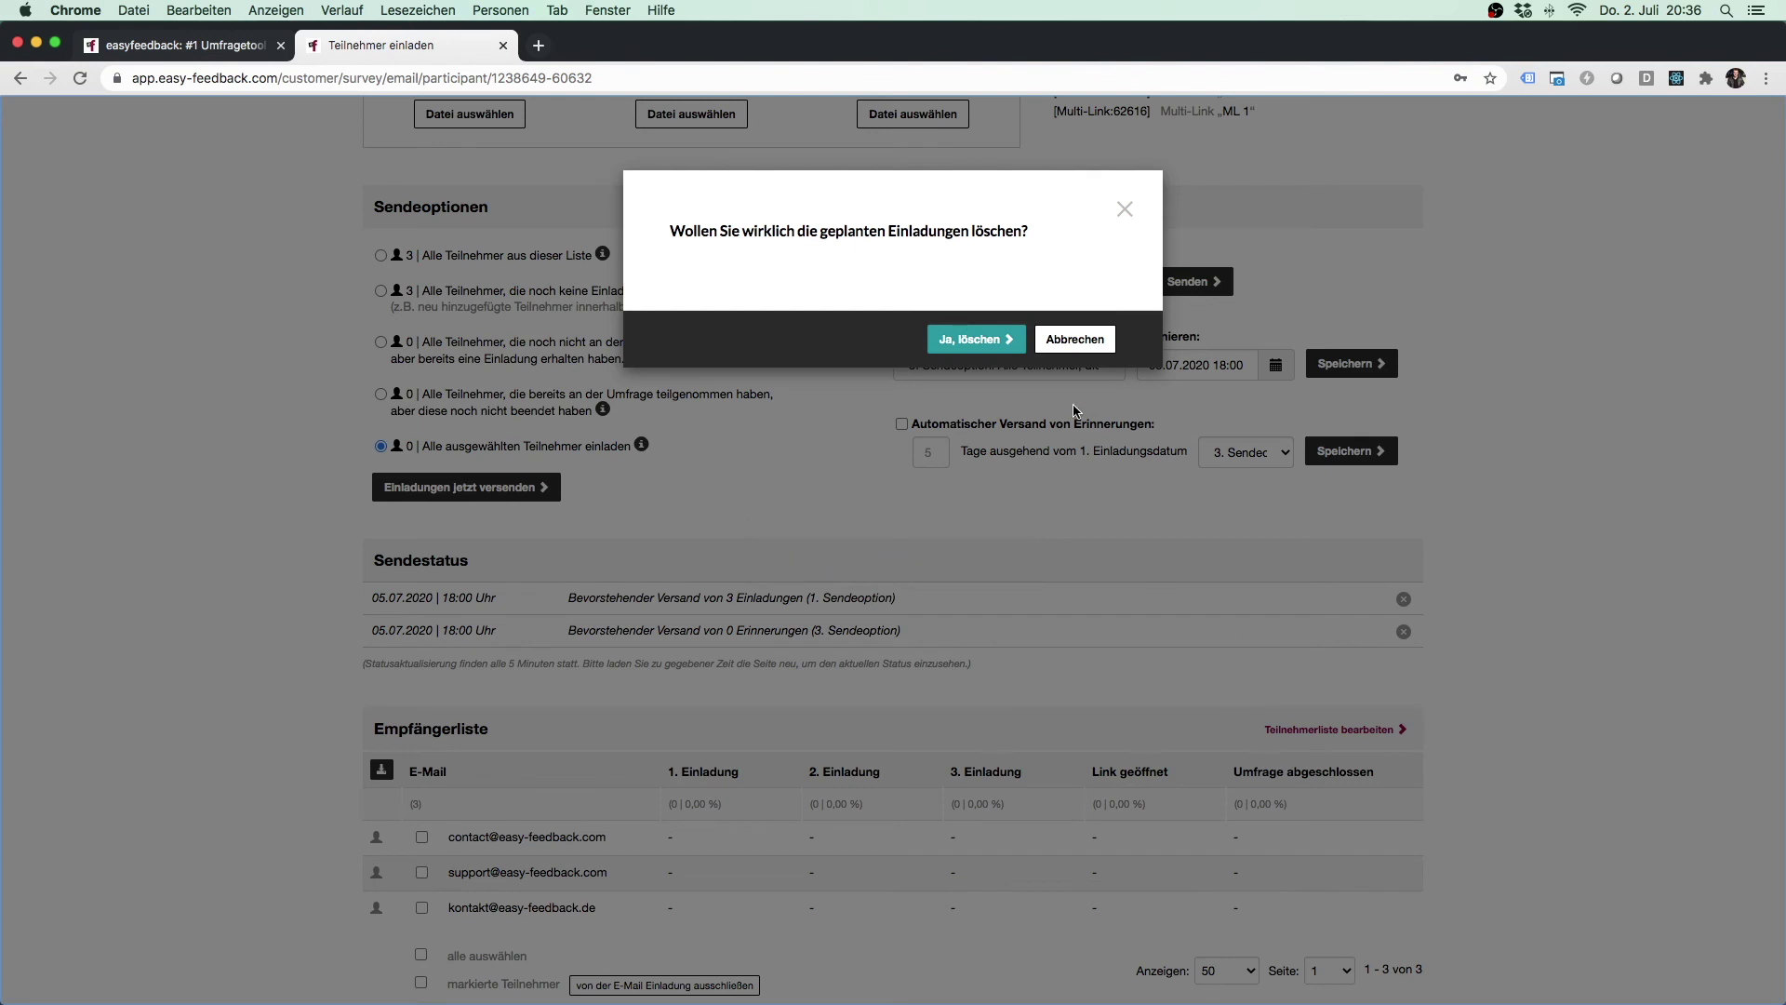
{"action": "left_click", "coordinate": [1000, 344]}
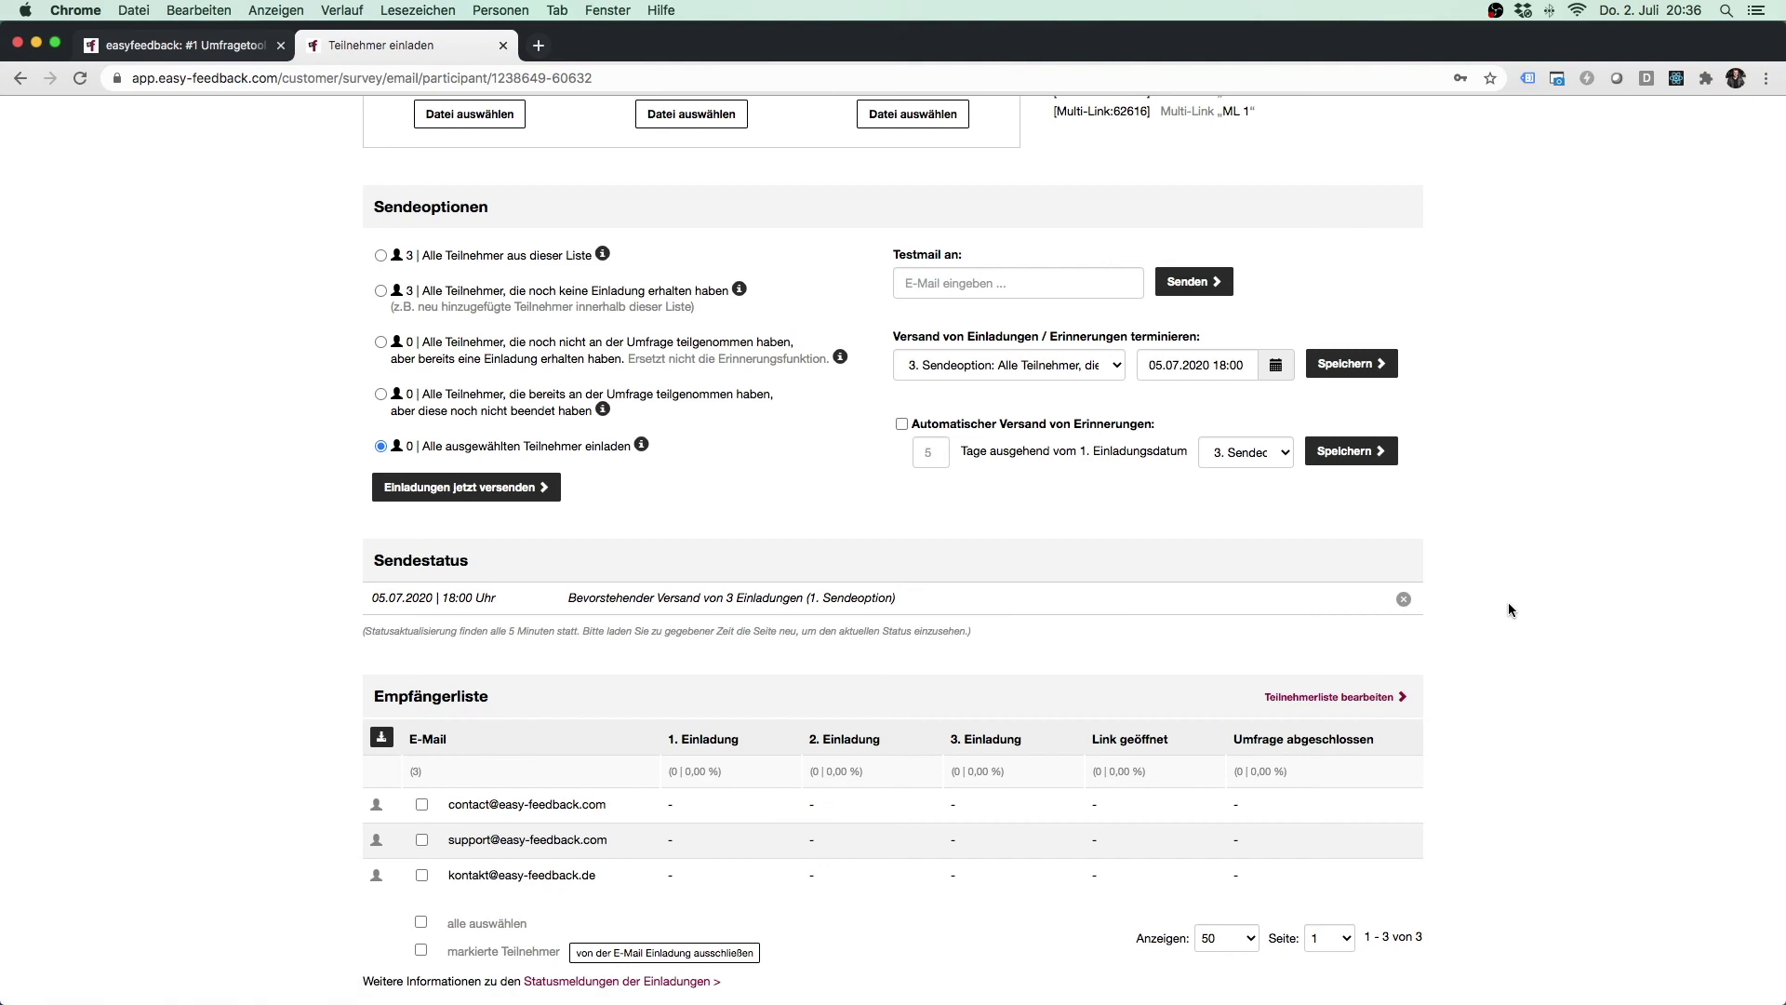
Schedule a 3. Sendeoption send for 12.07.2020 at 18:00 and save it.
{"action": "left_click", "coordinate": [1276, 365]}
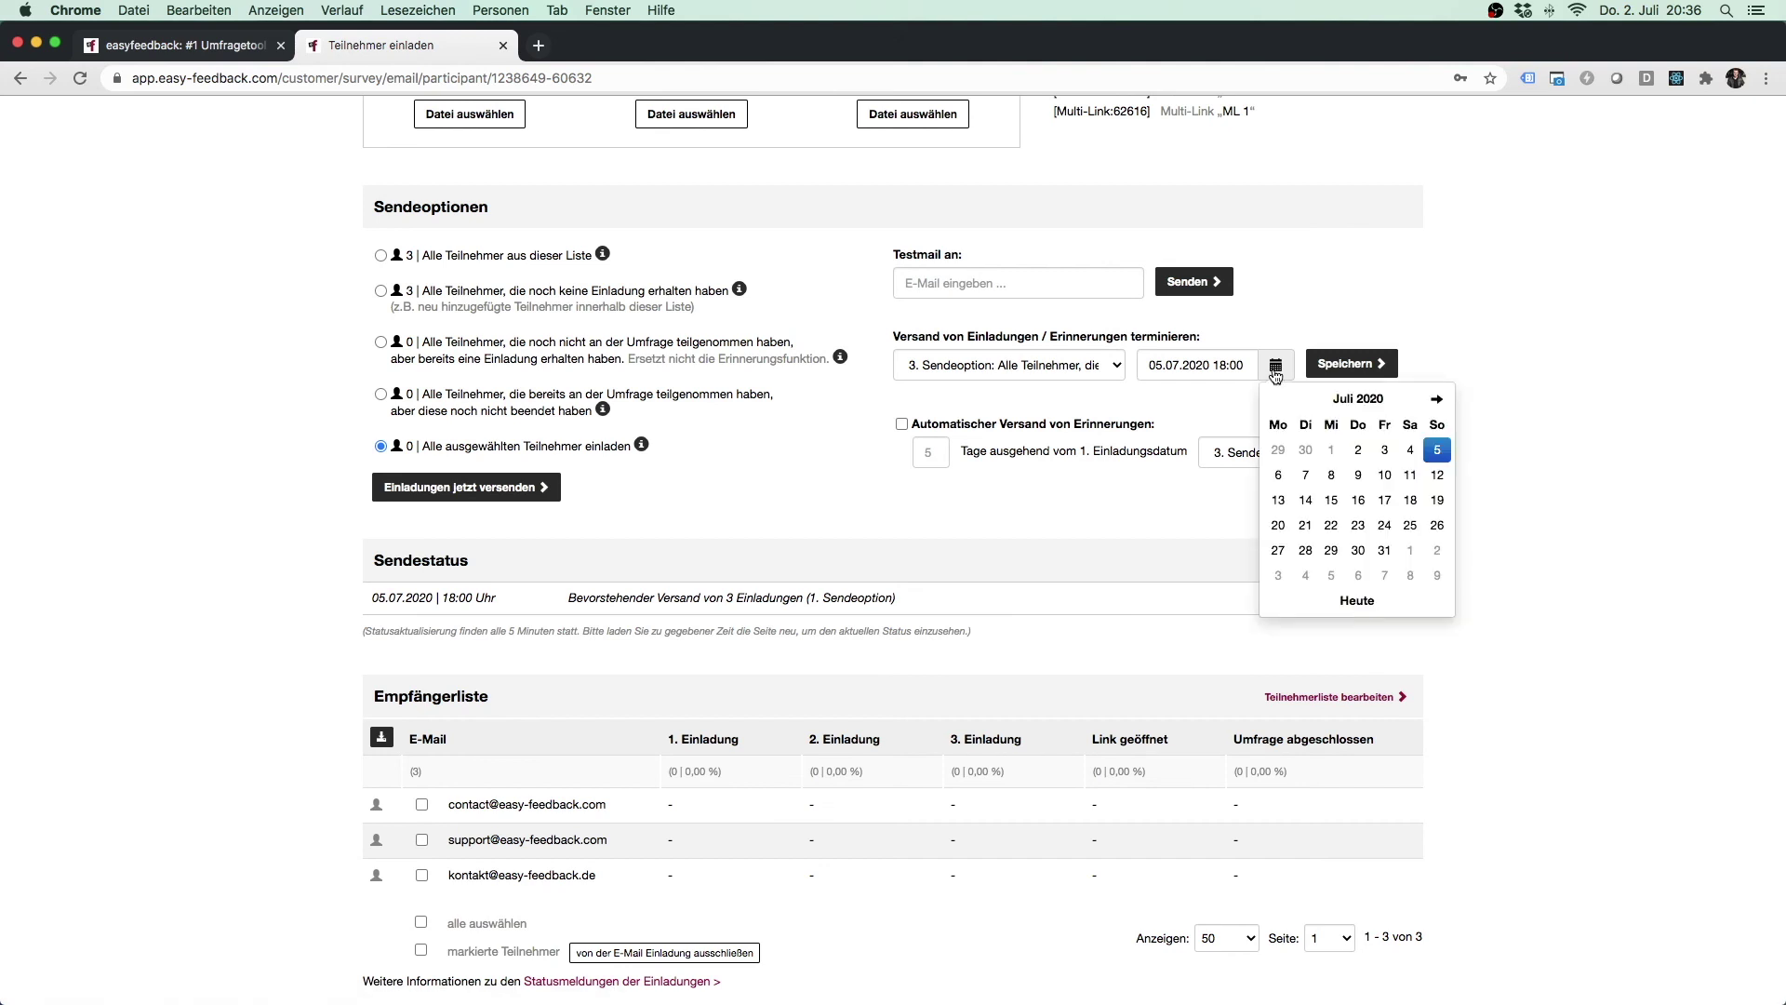
{"action": "left_click", "coordinate": [1437, 476]}
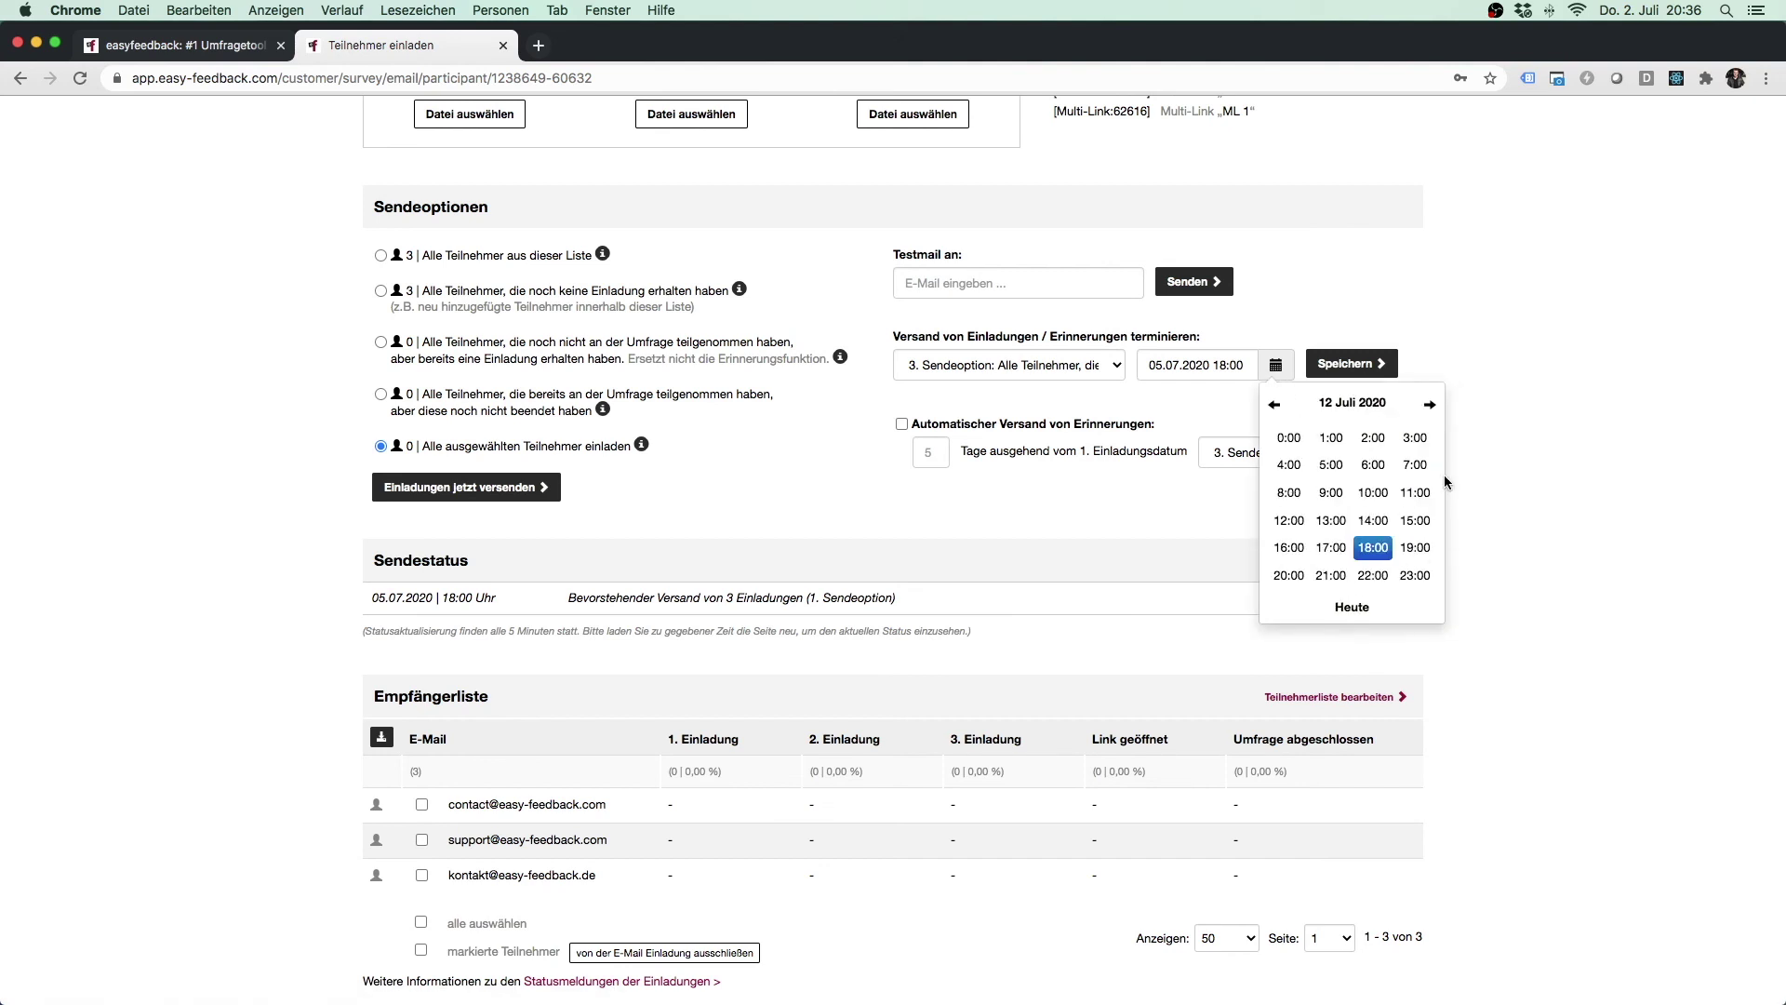
{"action": "left_click", "coordinate": [1375, 548]}
{"action": "left_click", "coordinate": [1290, 438]}
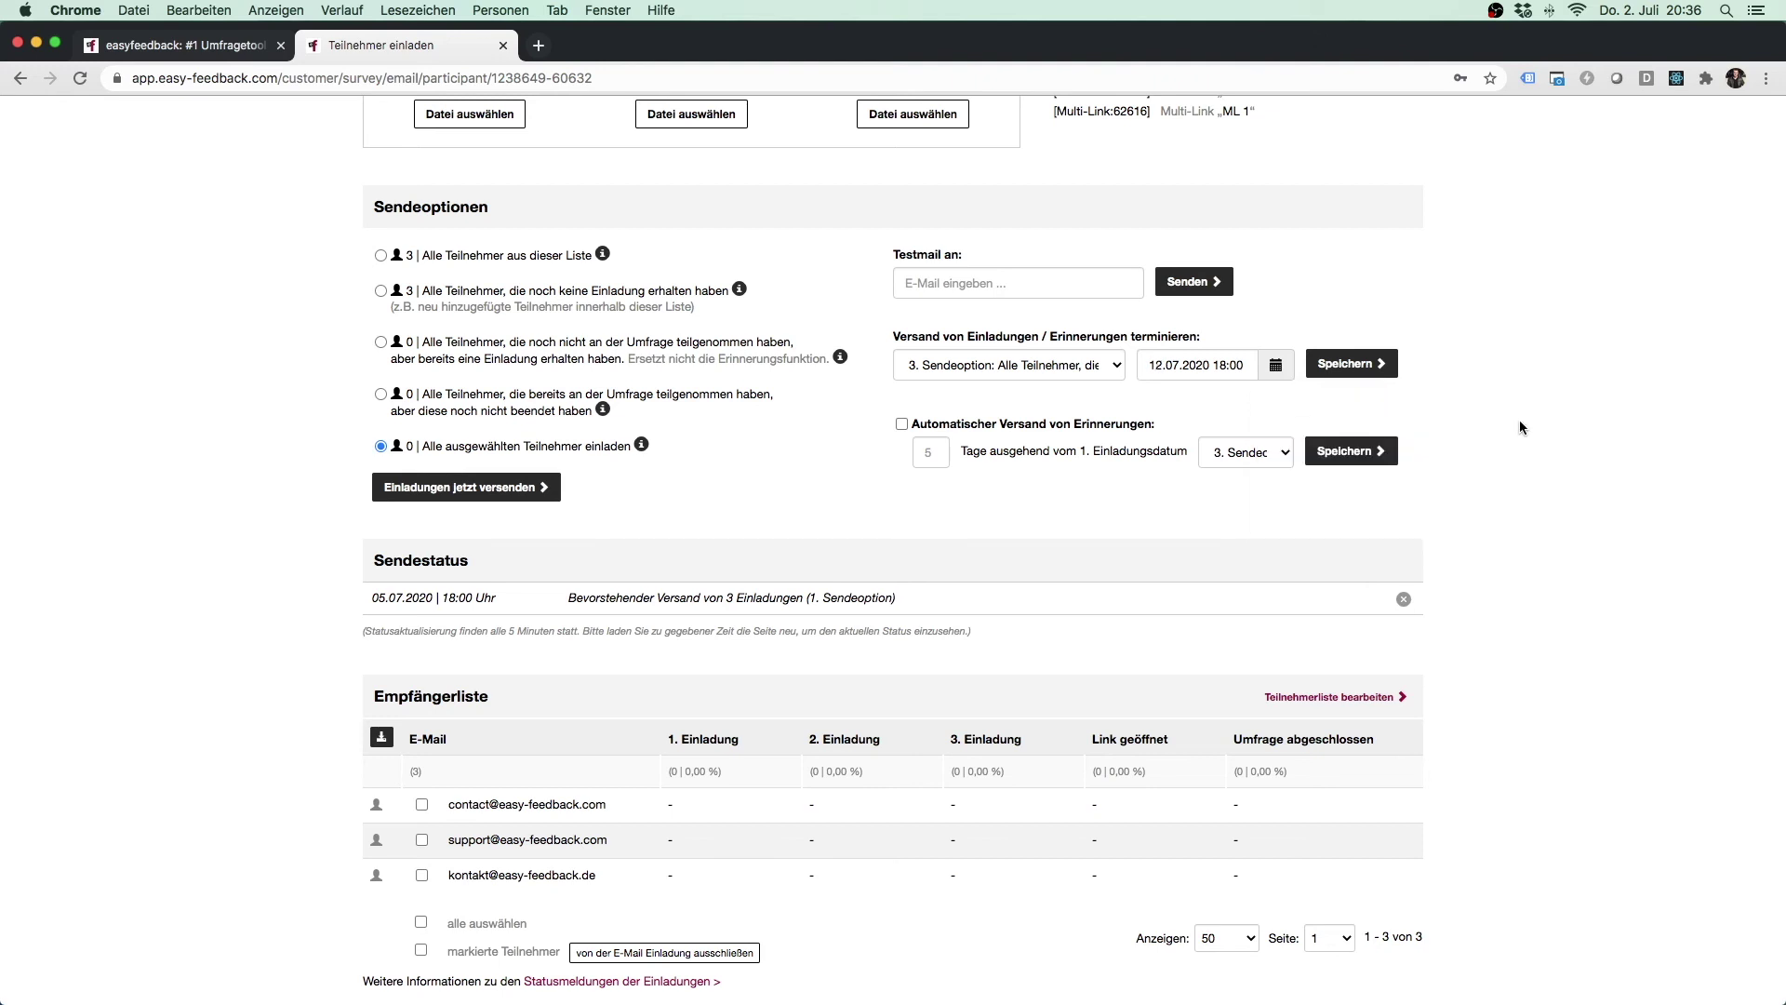
{"action": "left_click", "coordinate": [1356, 368]}
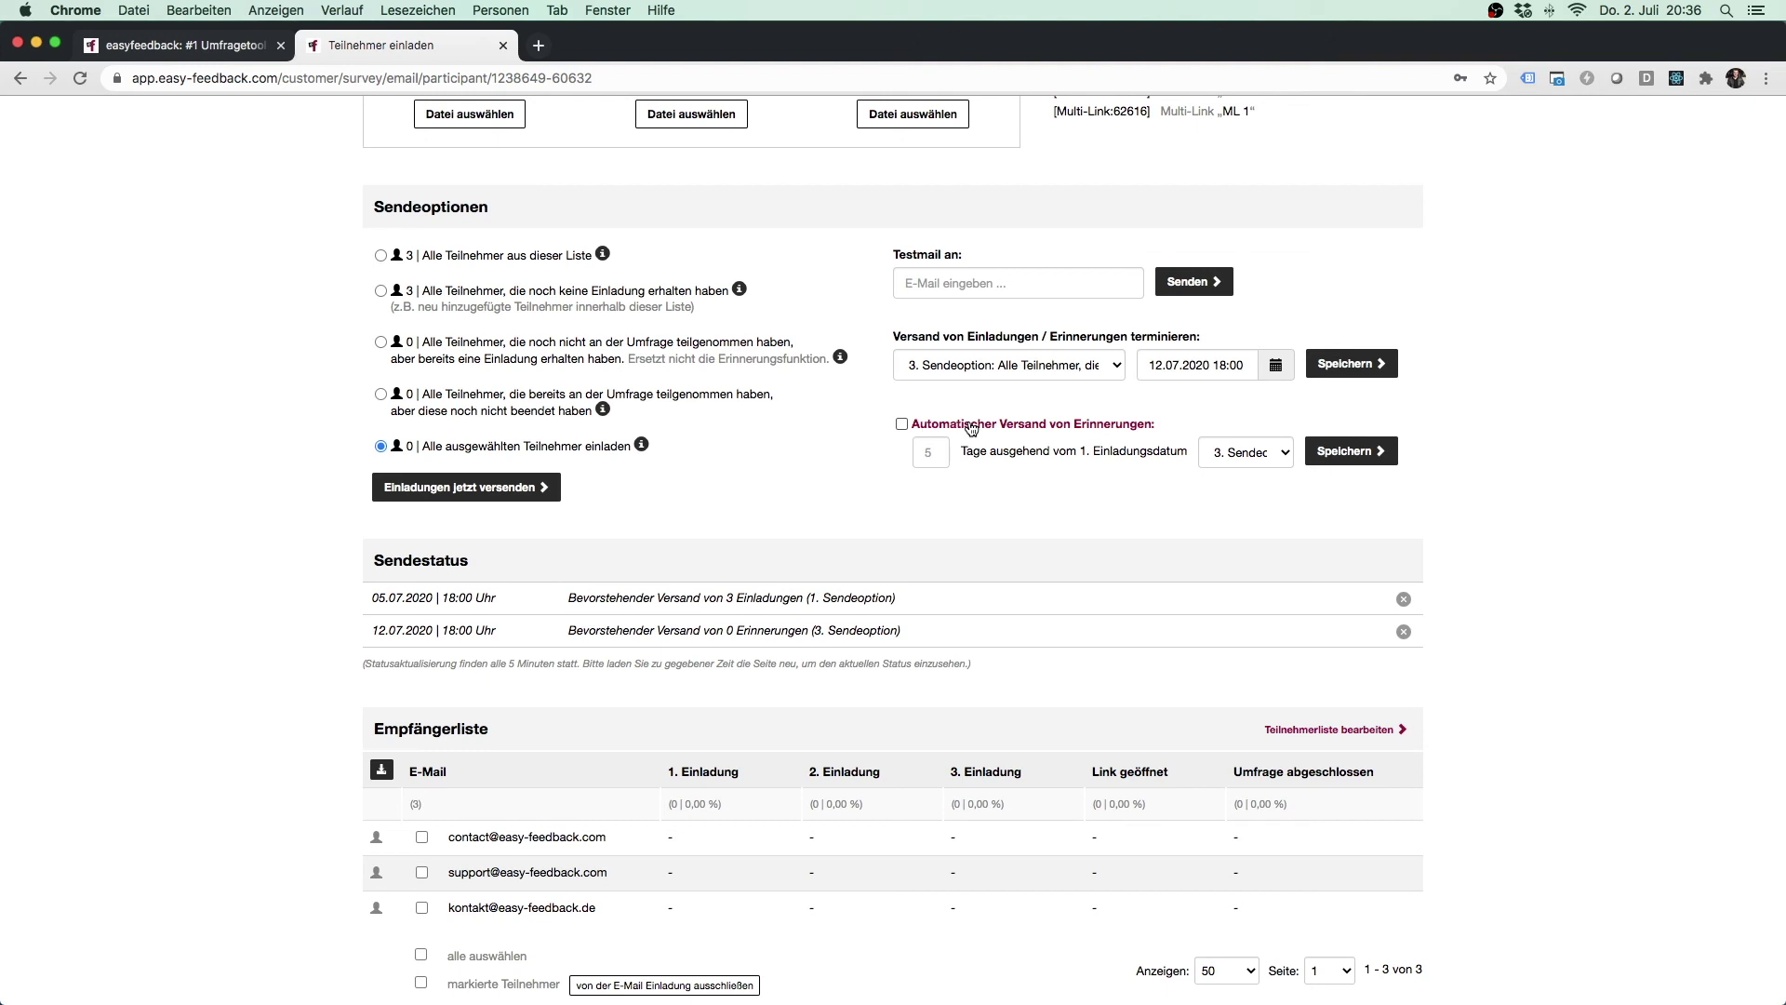
Enable Automatischer Versand of reminders after 7 days for a chosen participant group and save it.
{"action": "left_click", "coordinate": [971, 426]}
{"action": "left_click", "coordinate": [928, 457]}
{"action": "type", "text": "7"}
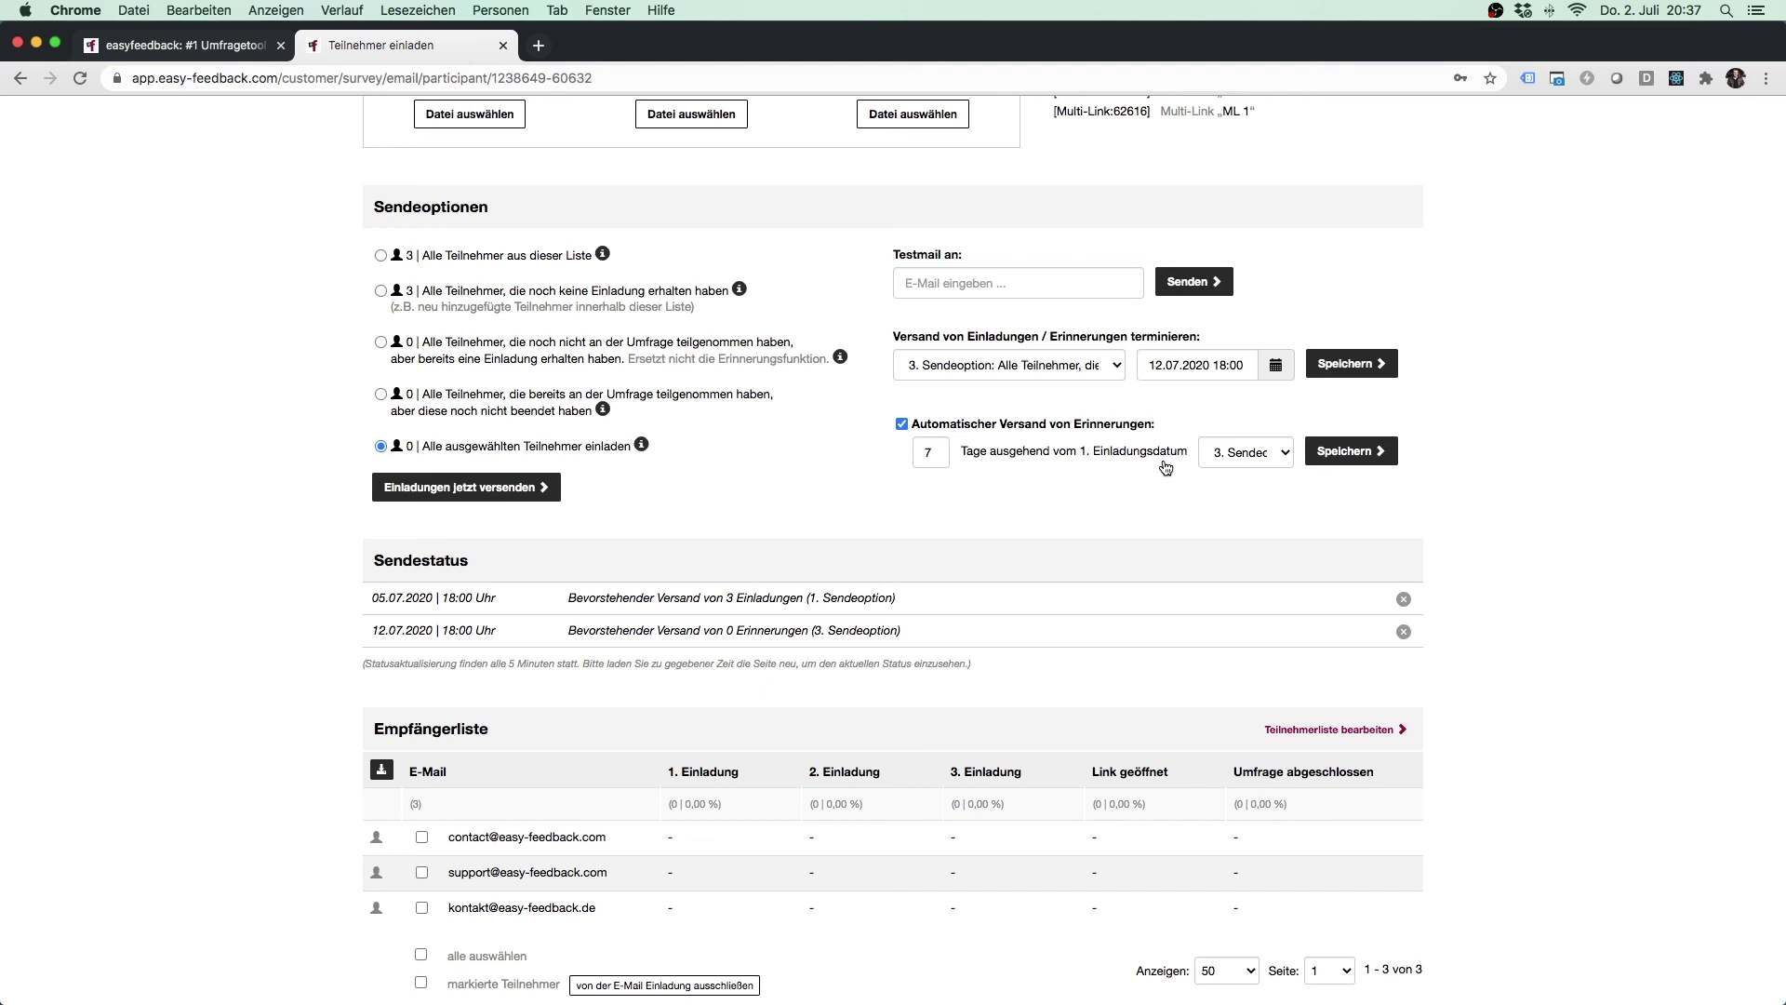
{"action": "left_click", "coordinate": [1247, 459]}
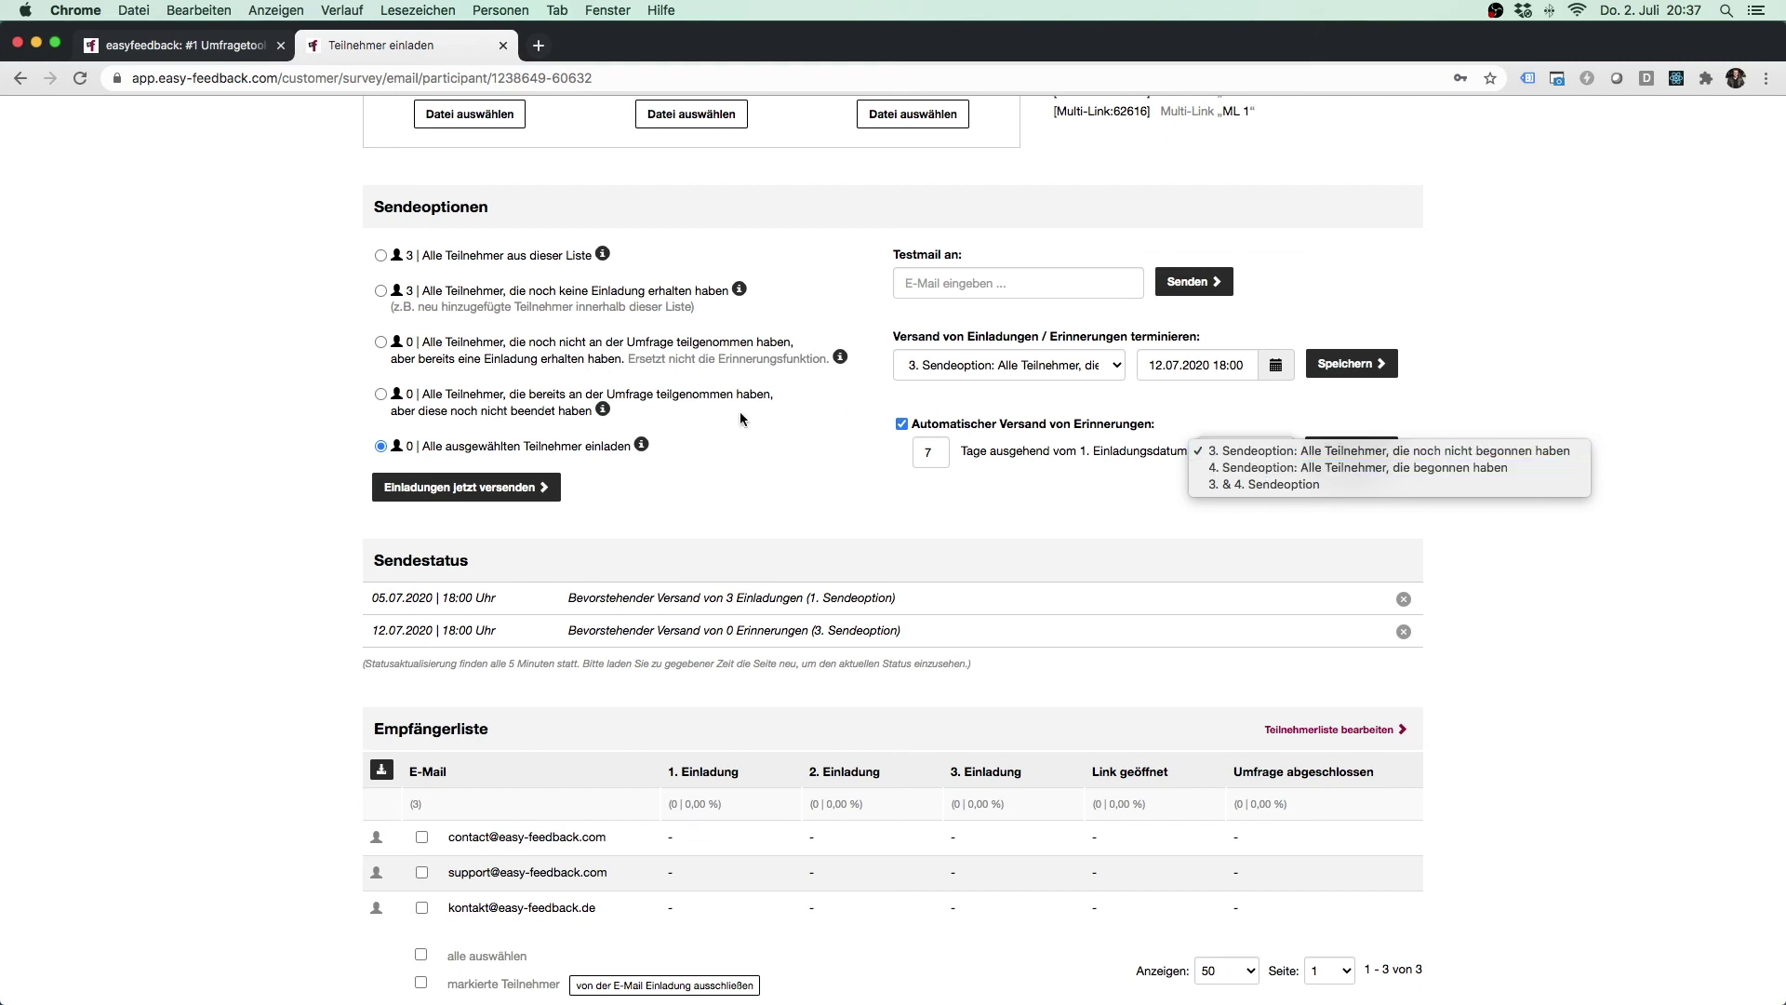
{"action": "left_click", "coordinate": [1229, 487]}
{"action": "left_click", "coordinate": [1389, 461]}
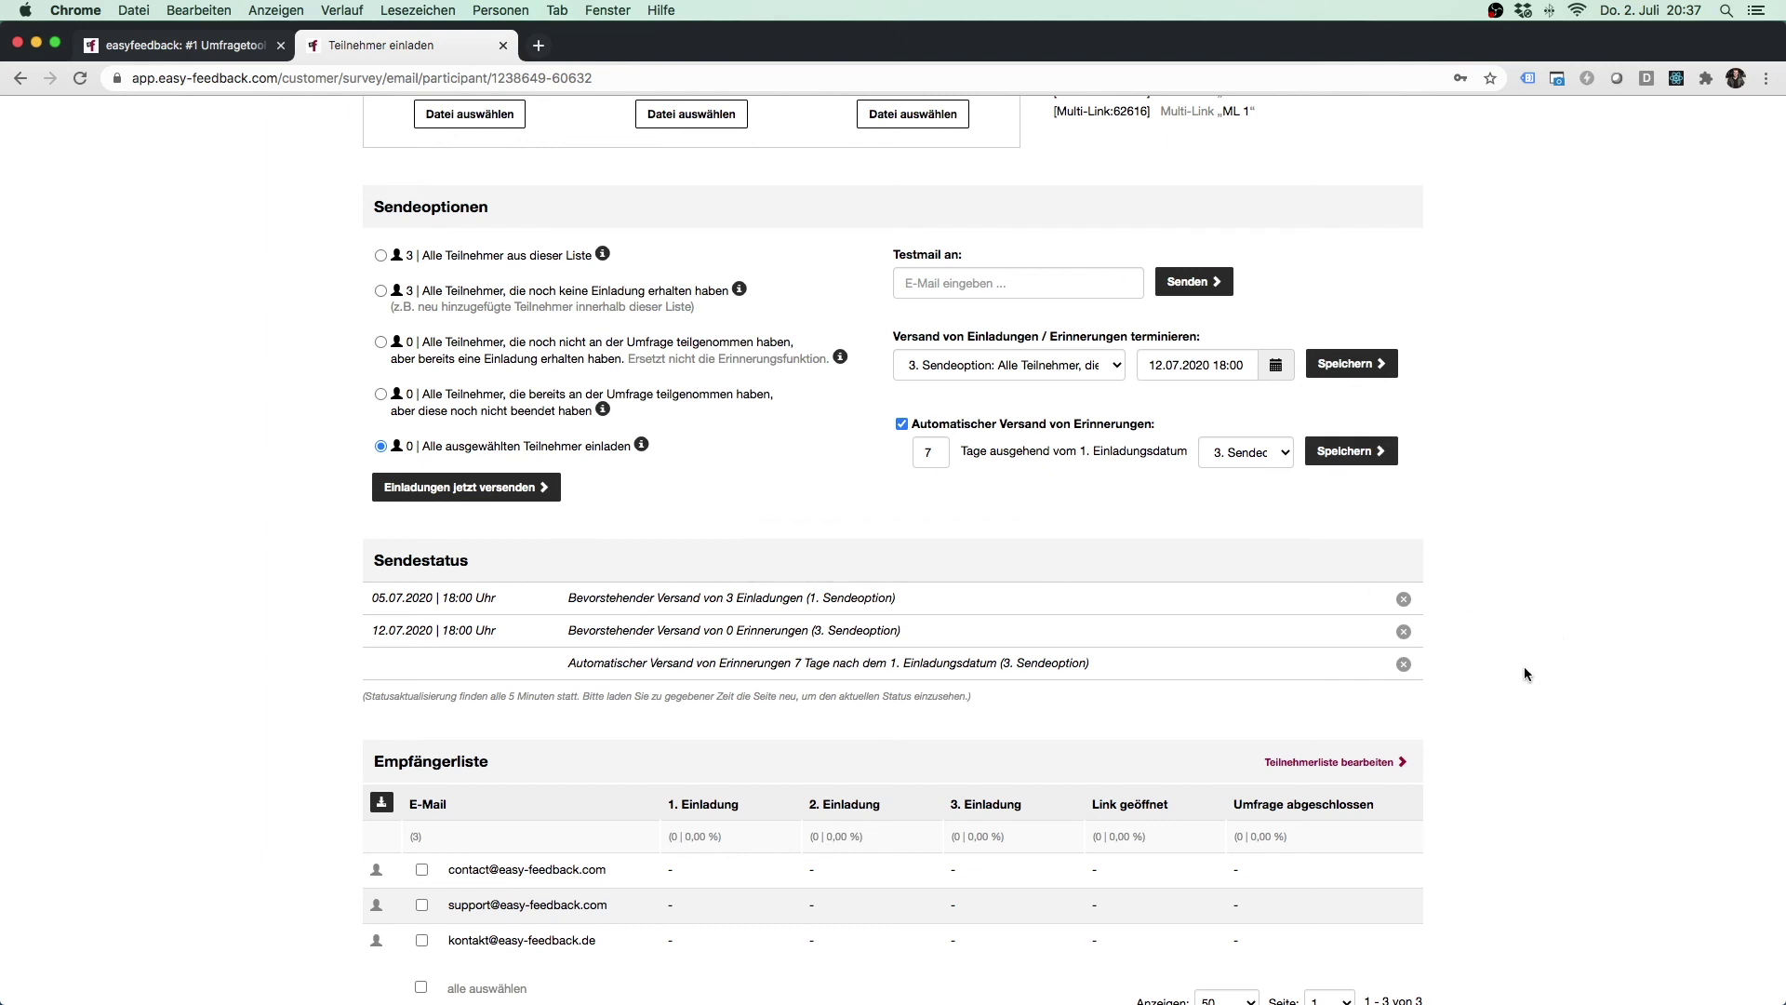
Delete the automatic reminder, the 12.07.2020 reminder and the 05.07.2020 invitation schedules.
{"action": "left_click", "coordinate": [1404, 664]}
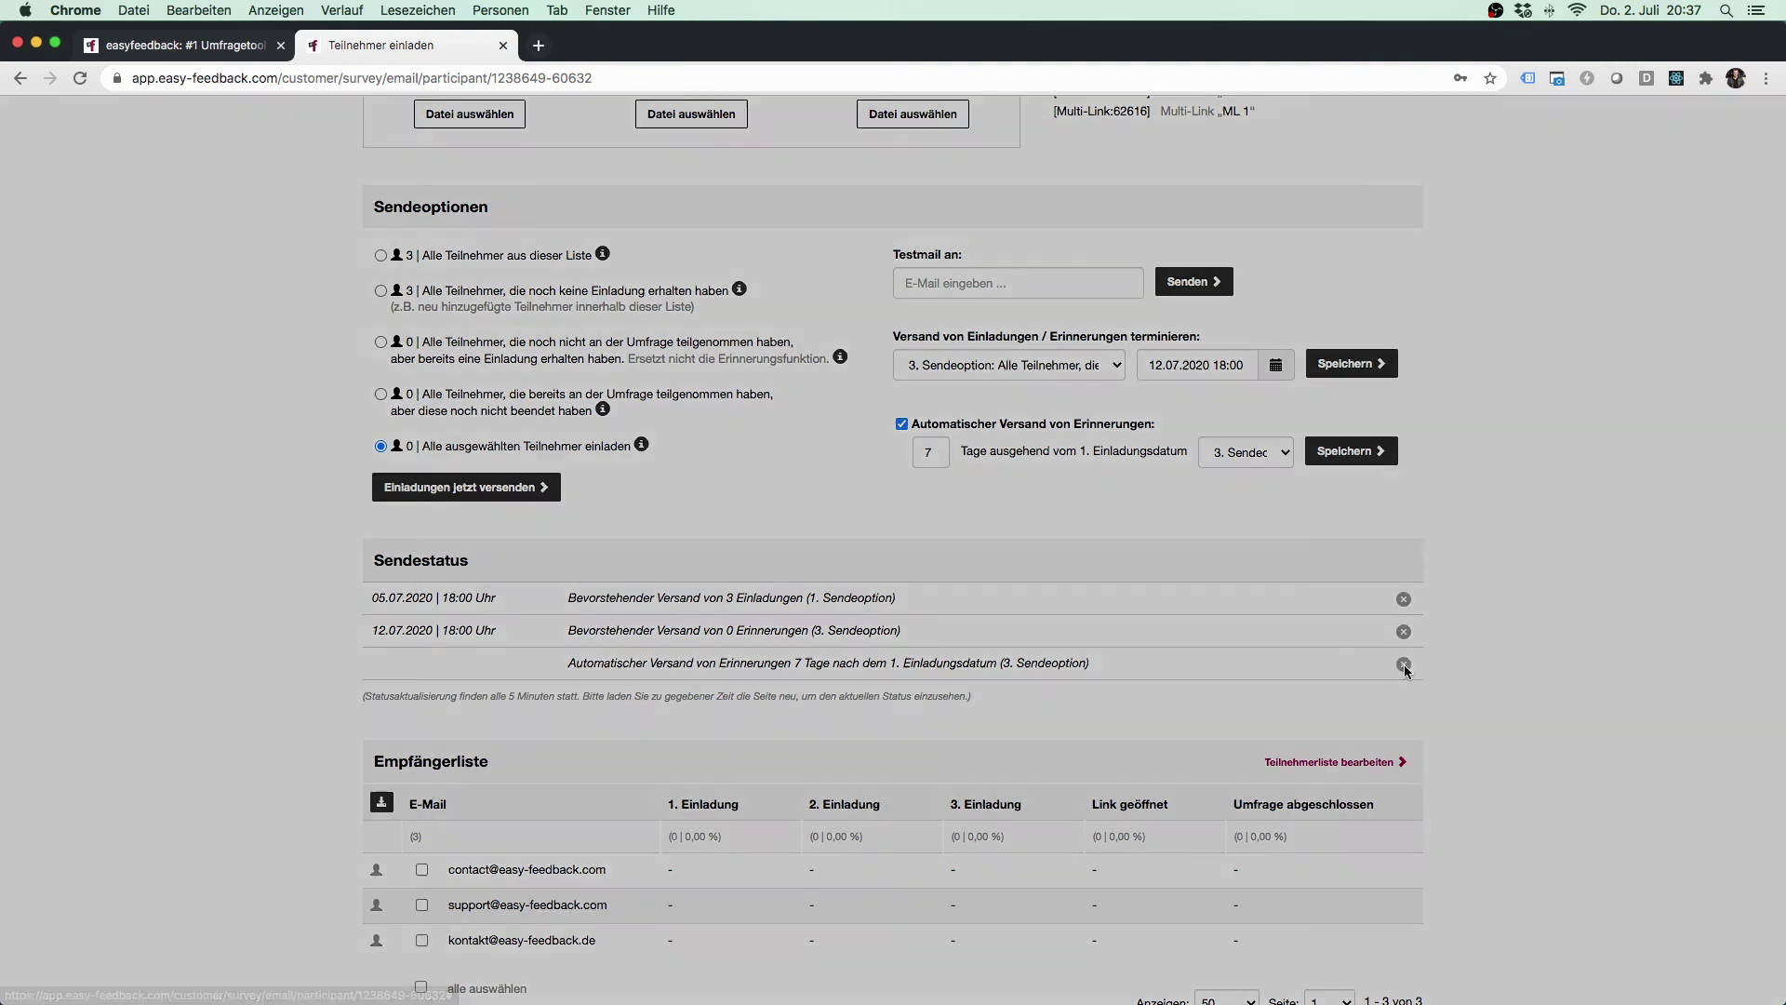
{"action": "left_click", "coordinate": [978, 337]}
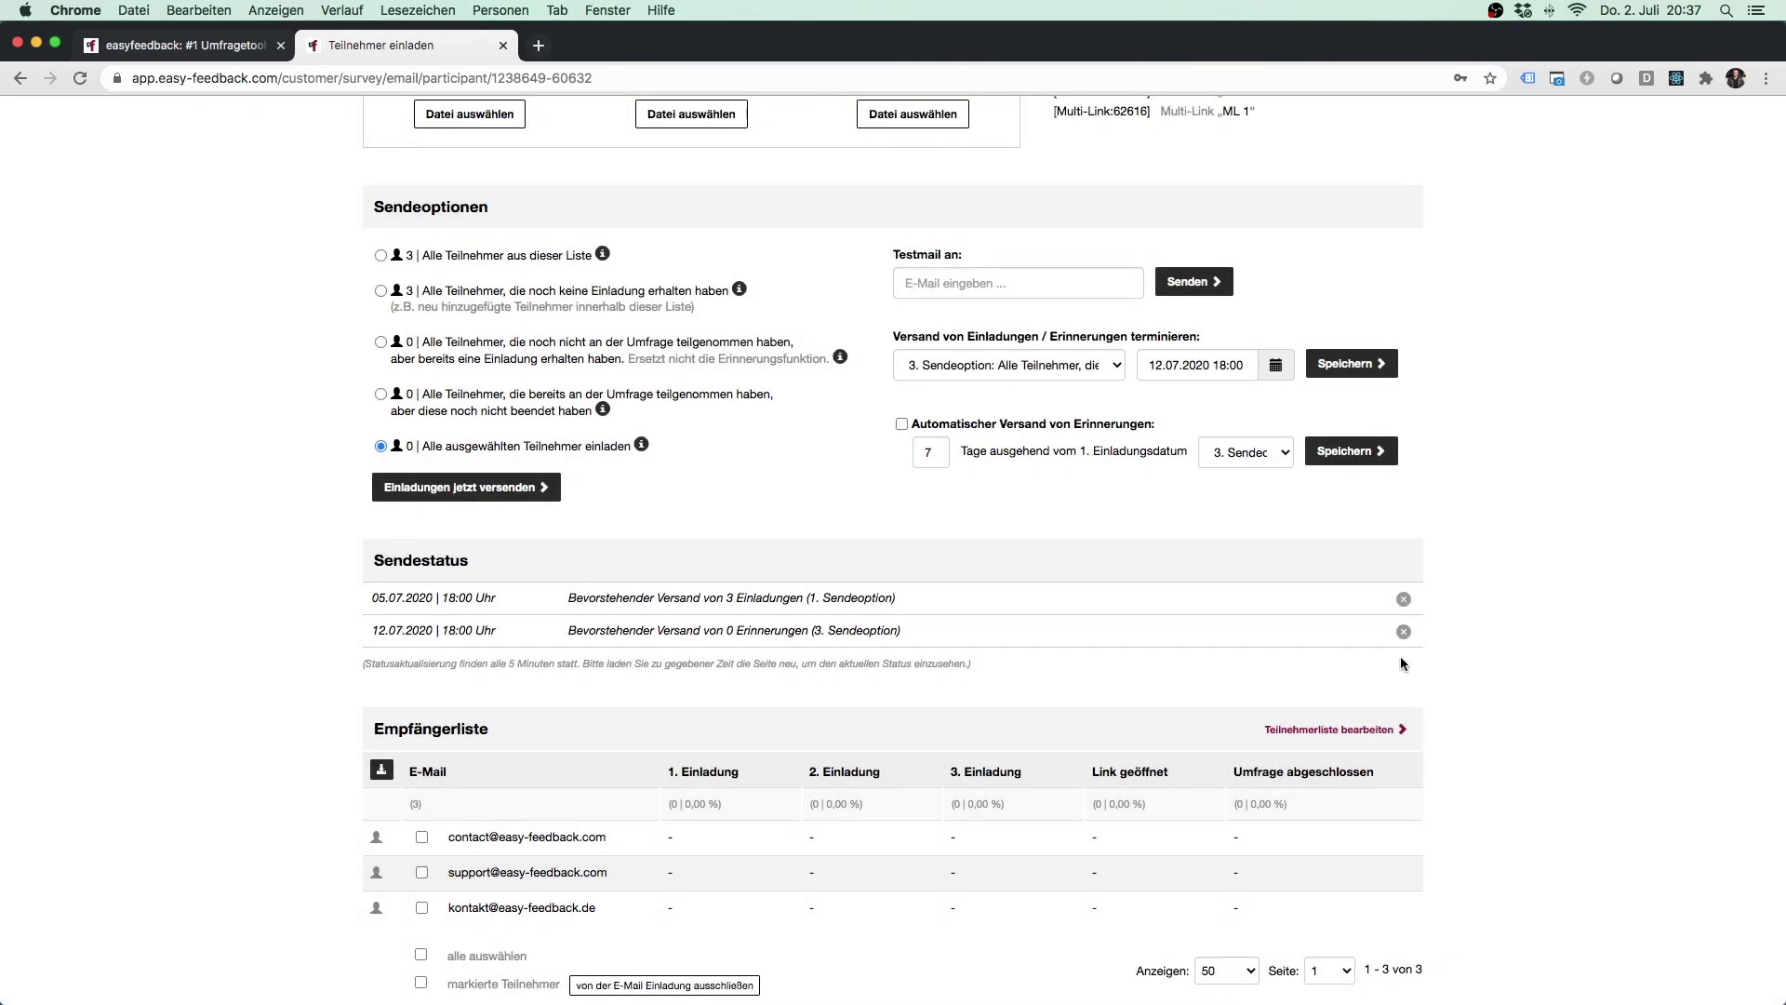
{"action": "left_click", "coordinate": [1402, 632]}
{"action": "left_click", "coordinate": [967, 341]}
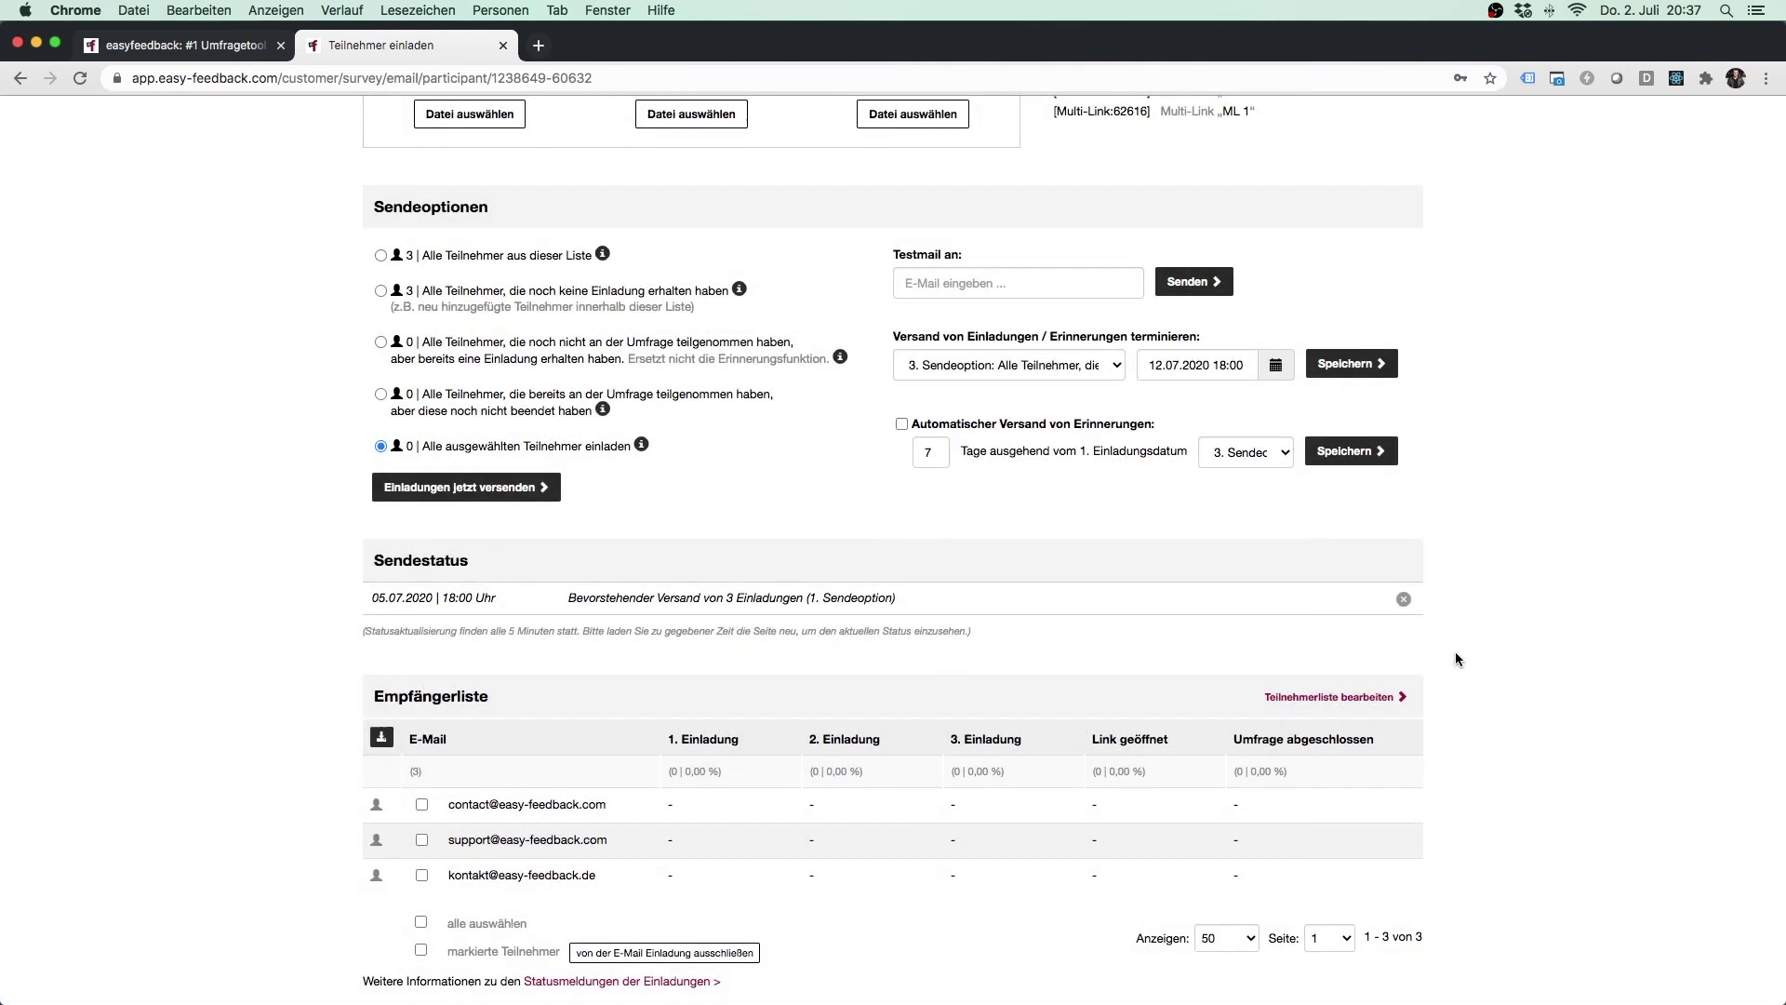
{"action": "left_click", "coordinate": [1404, 600]}
{"action": "left_click", "coordinate": [977, 340]}
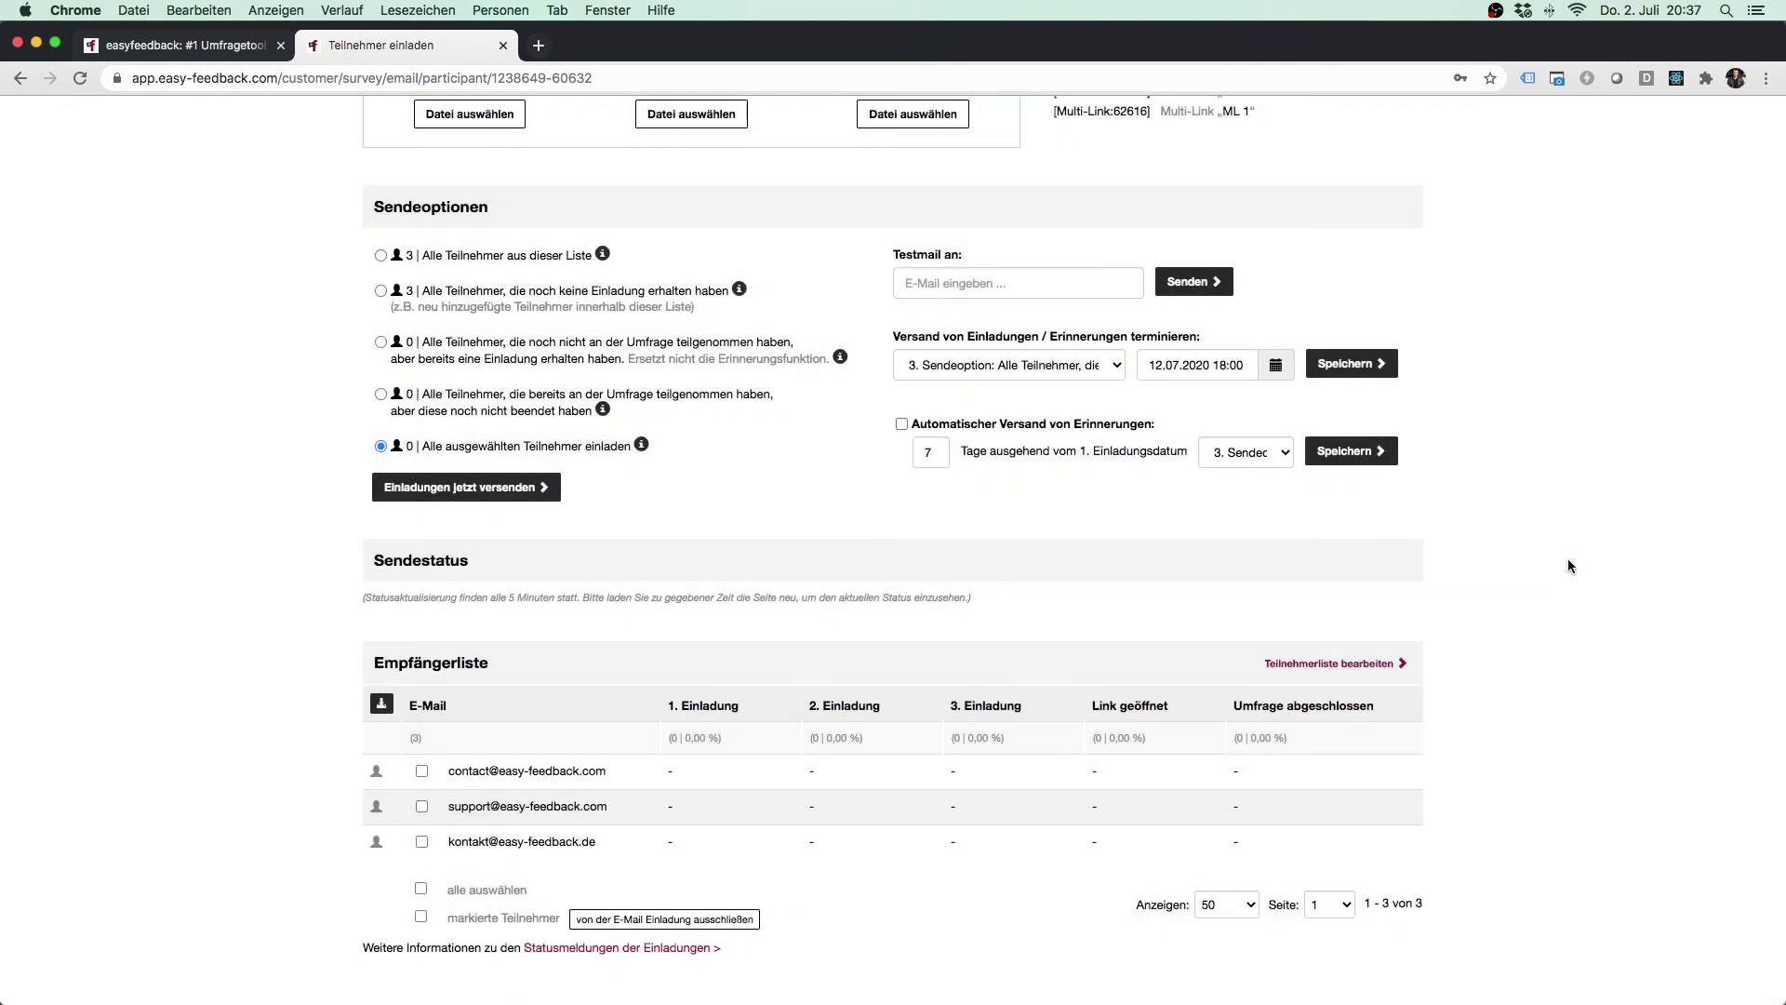
{"action": "scroll", "coordinate": [1451, 592], "scroll_direction": "down", "scroll_amount": 2}
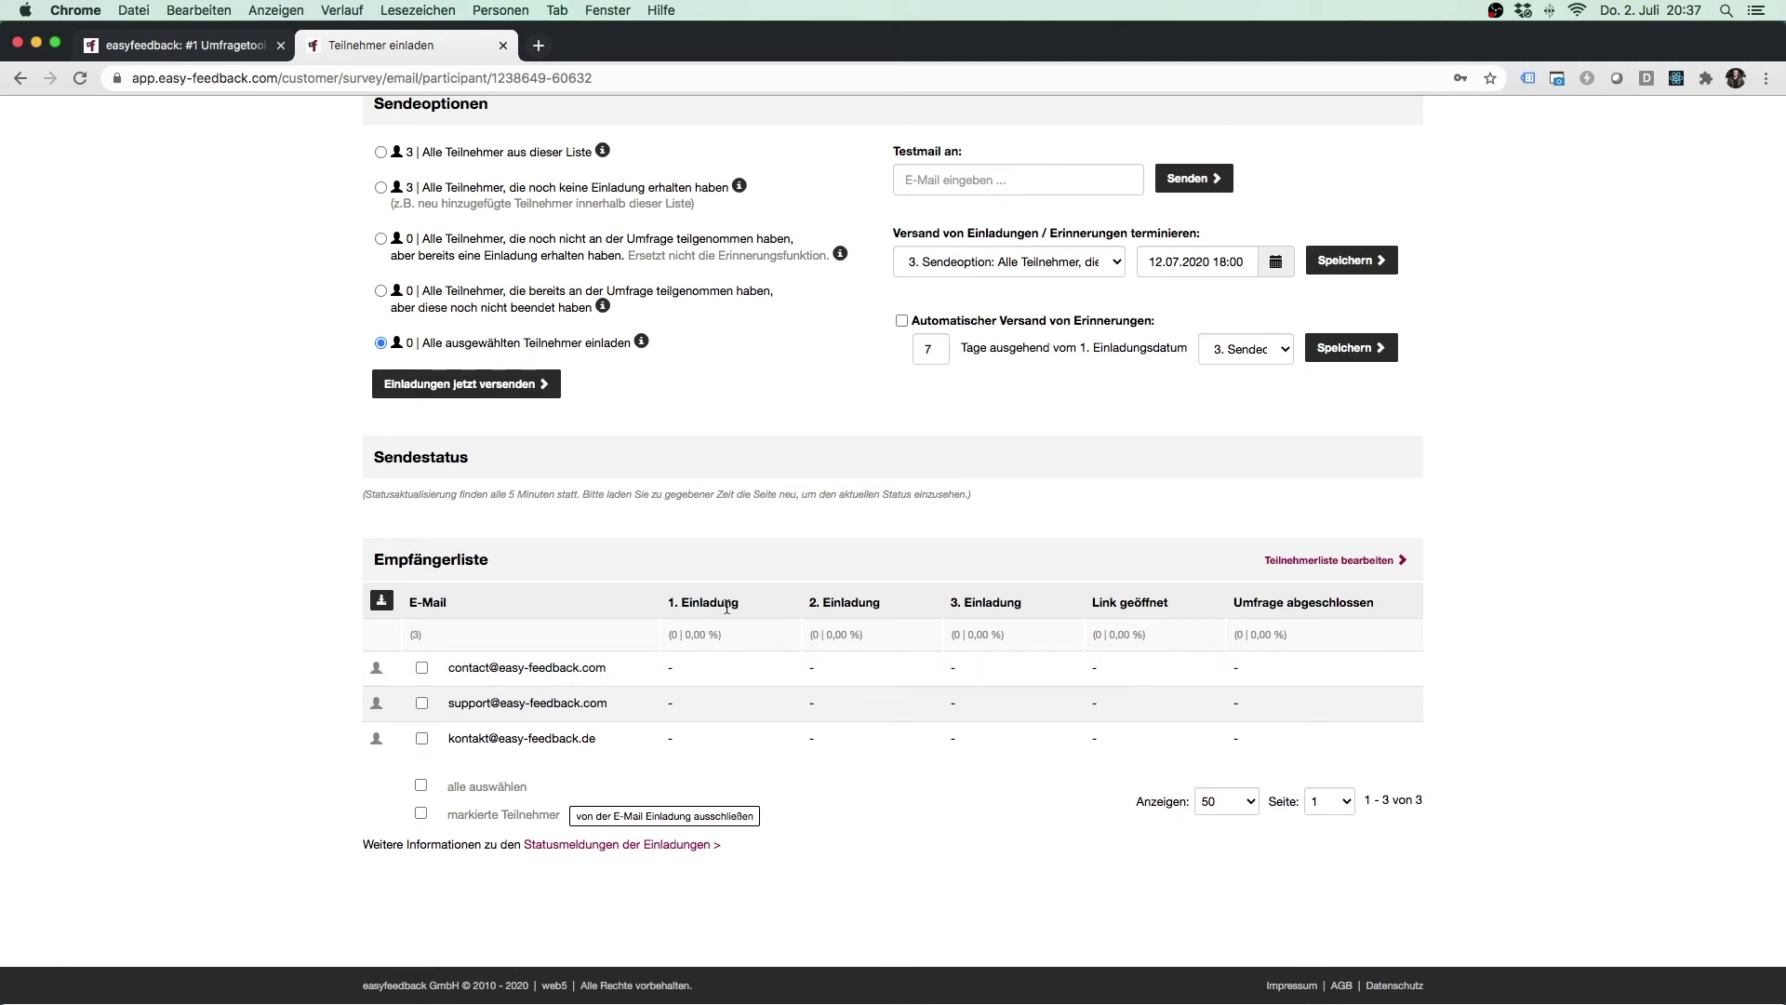
{"action": "left_click_drag", "start_coordinate": [668, 602], "coordinate": [742, 605]}
{"action": "left_click_drag", "start_coordinate": [1091, 603], "coordinate": [1378, 607]}
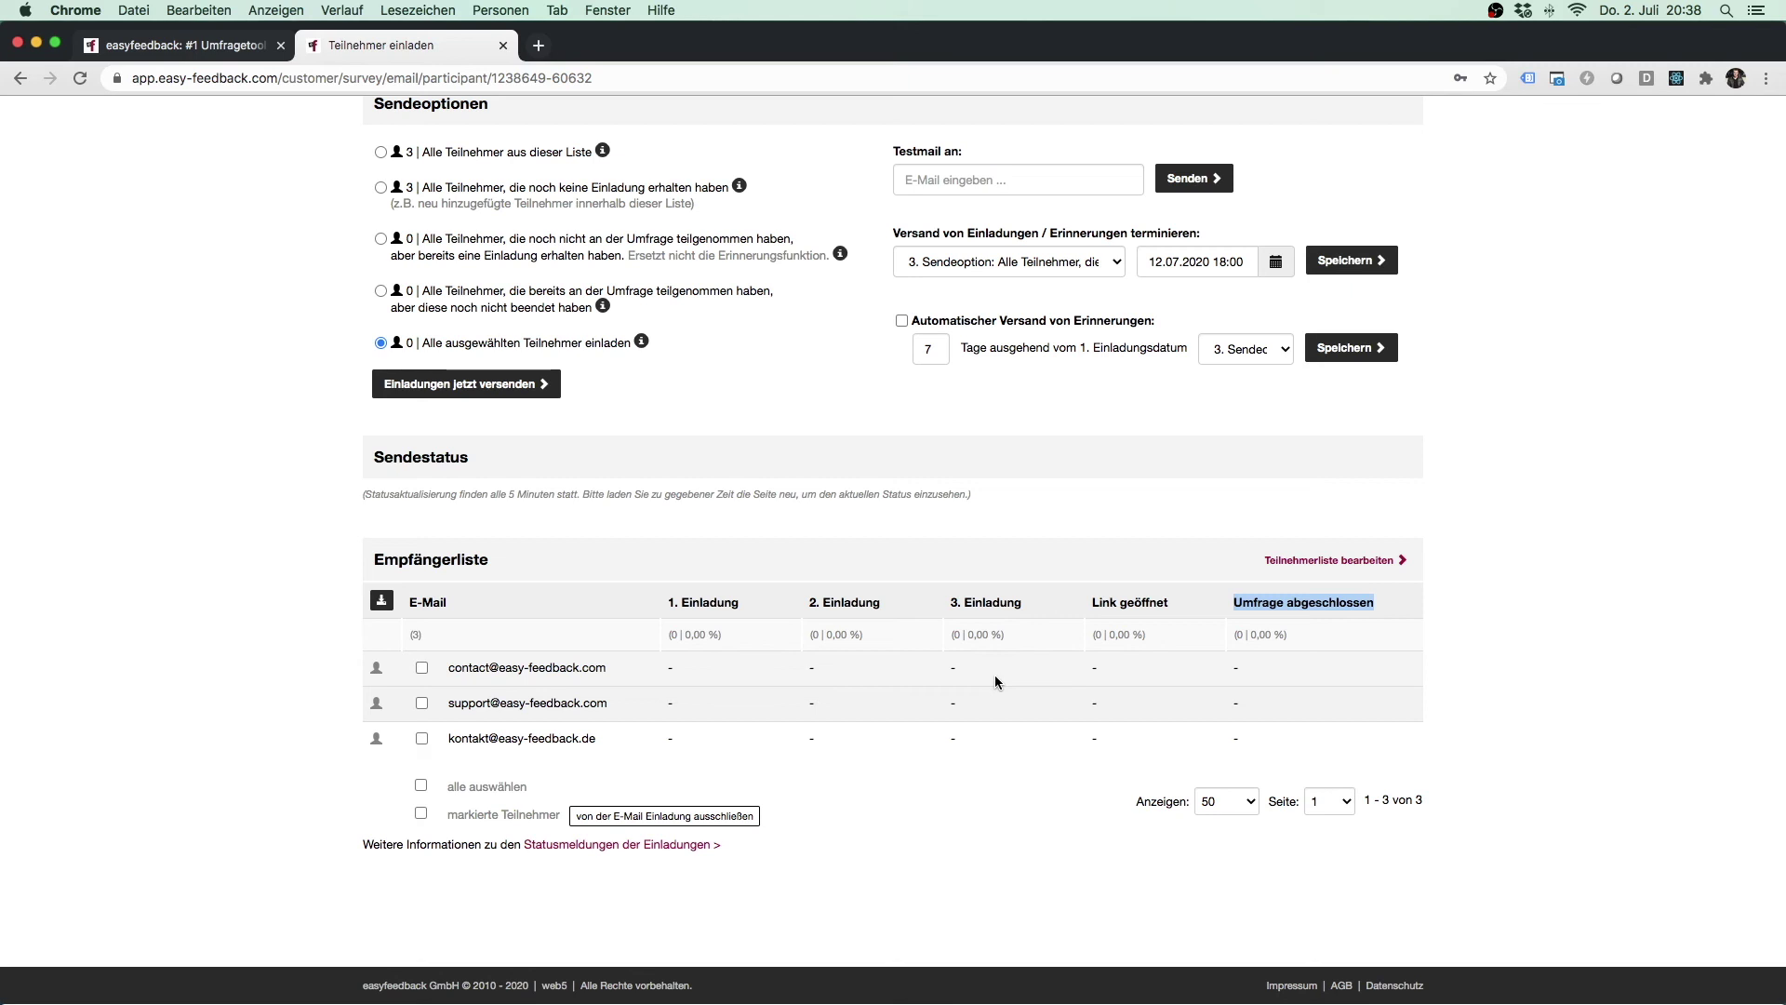
{"action": "left_click", "coordinate": [1493, 621]}
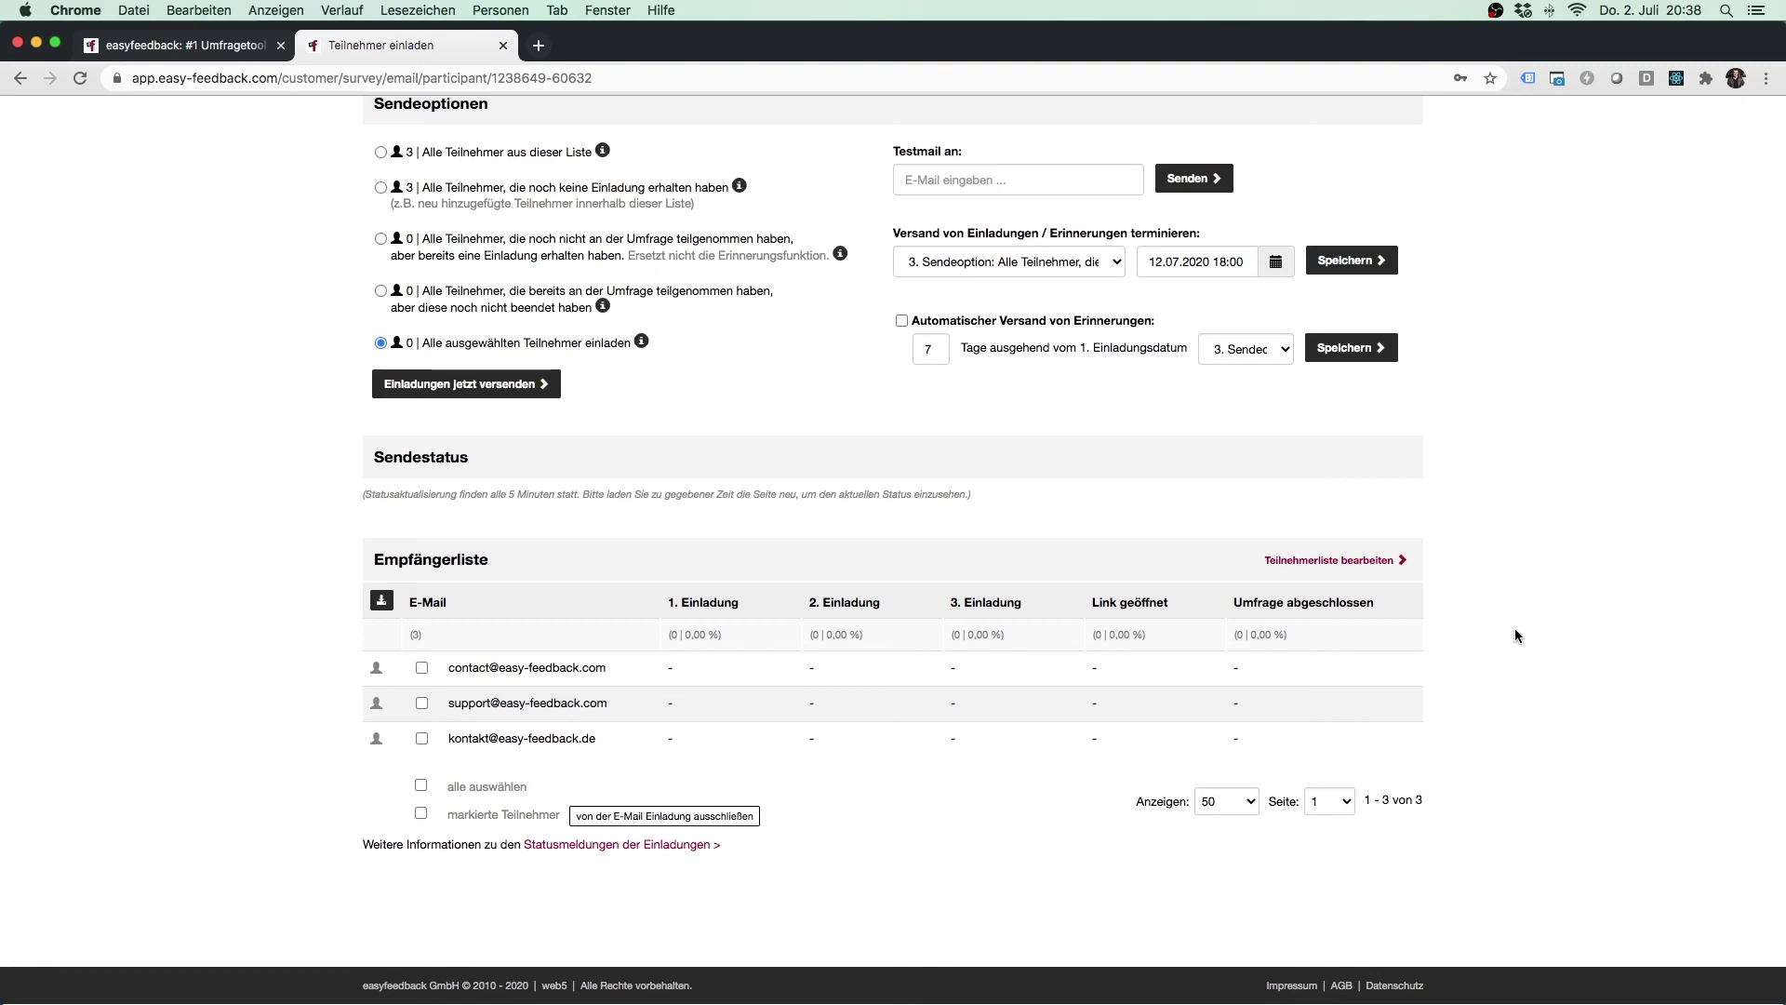
Overwrite the E-Mail des Absenders field with the new company sender address and save the e-mail settings.
{"action": "scroll", "coordinate": [1514, 627], "scroll_direction": "up", "scroll_amount": 5}
{"action": "scroll", "coordinate": [1514, 636], "scroll_direction": "up", "scroll_amount": 8}
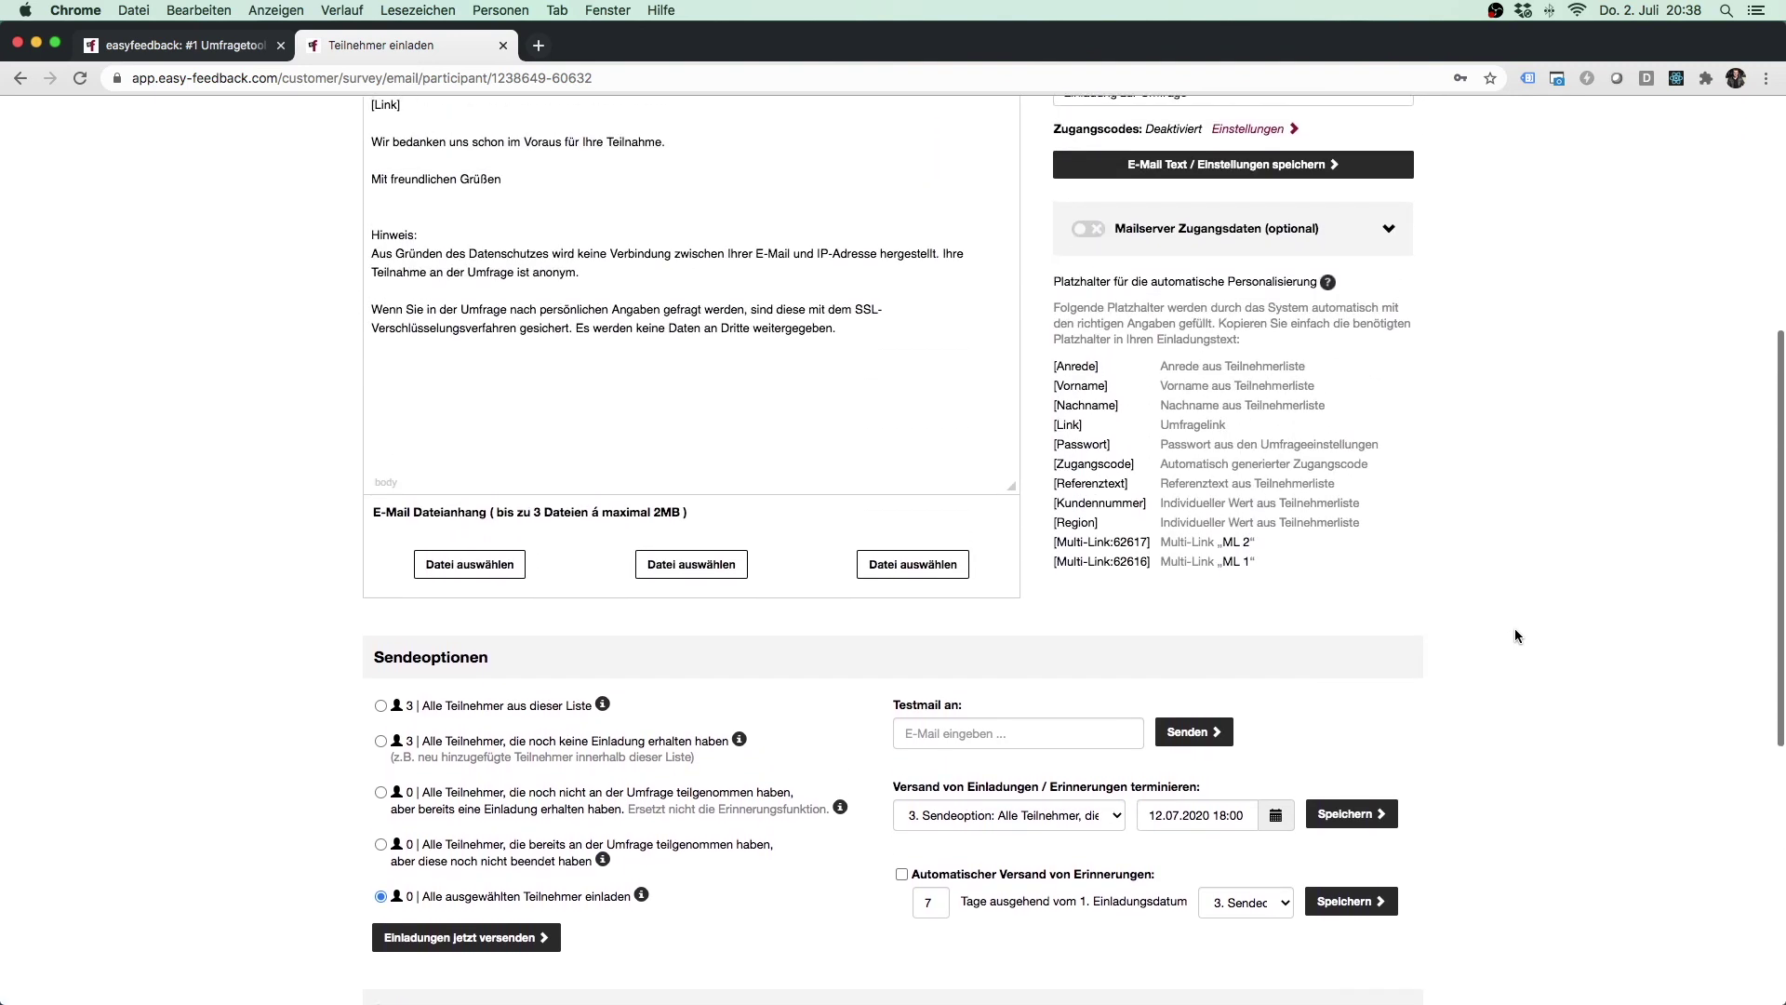
{"action": "scroll", "coordinate": [1515, 635], "scroll_direction": "up", "scroll_amount": 3}
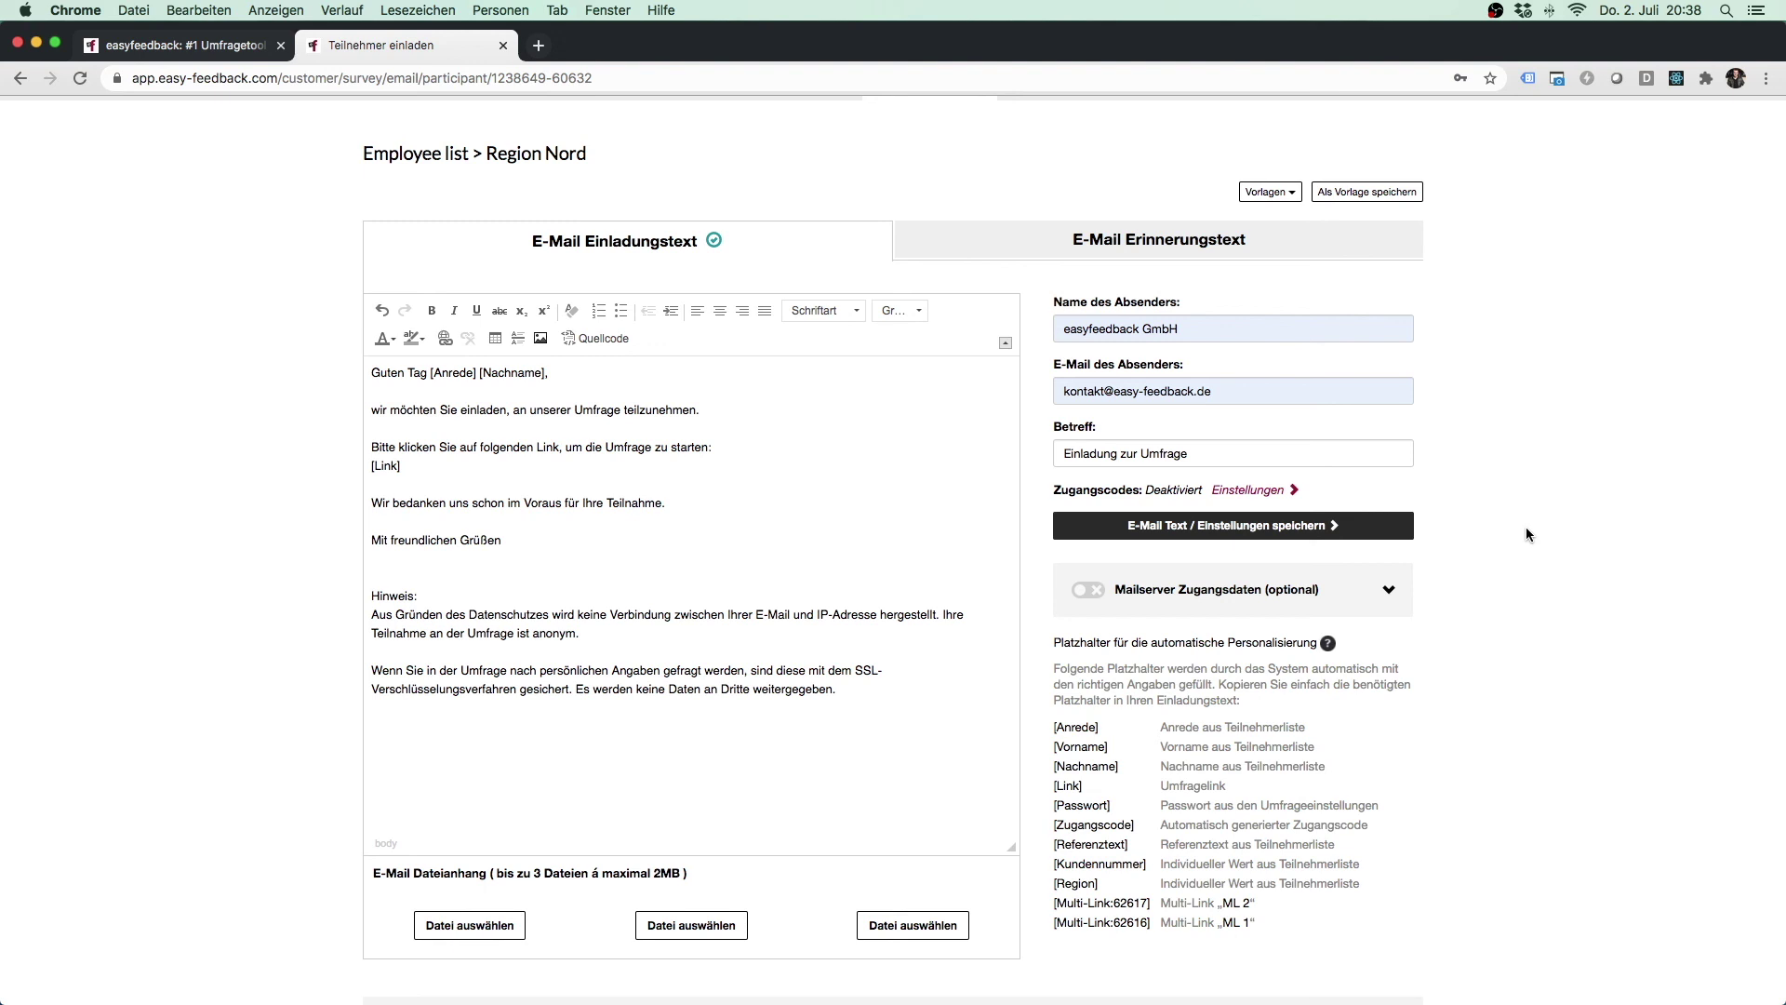
{"action": "left_click_drag", "start_coordinate": [1221, 391], "coordinate": [1026, 400]}
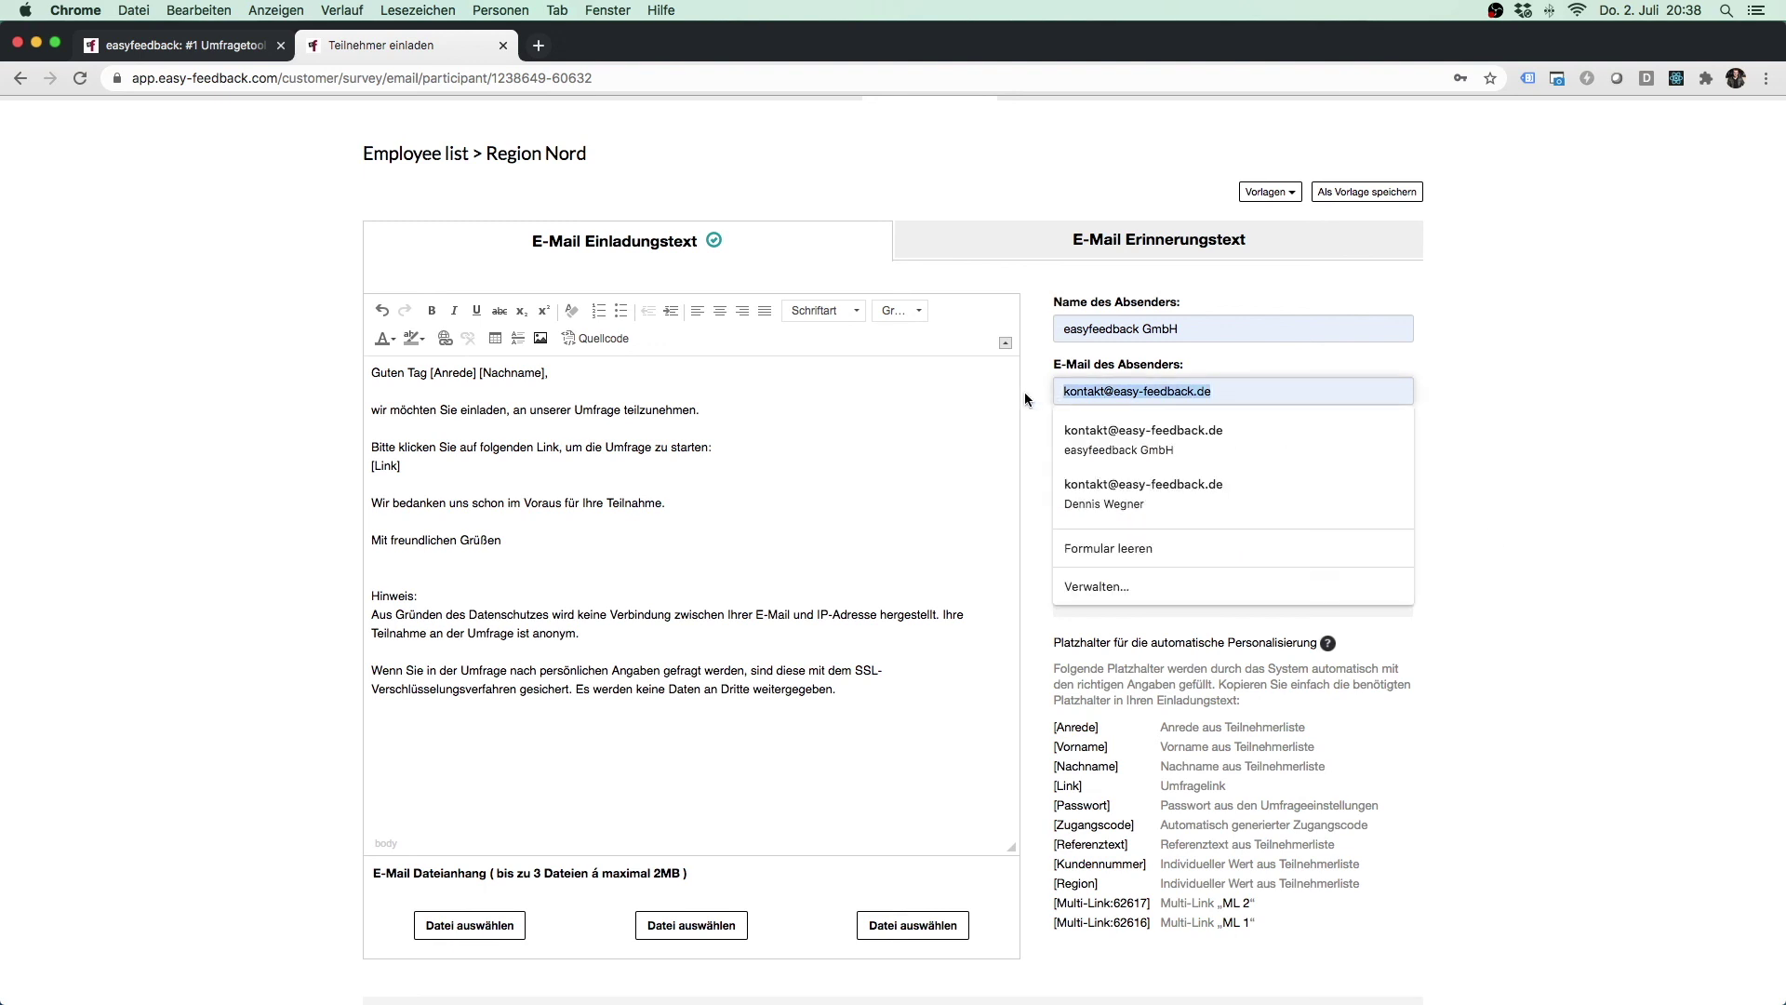
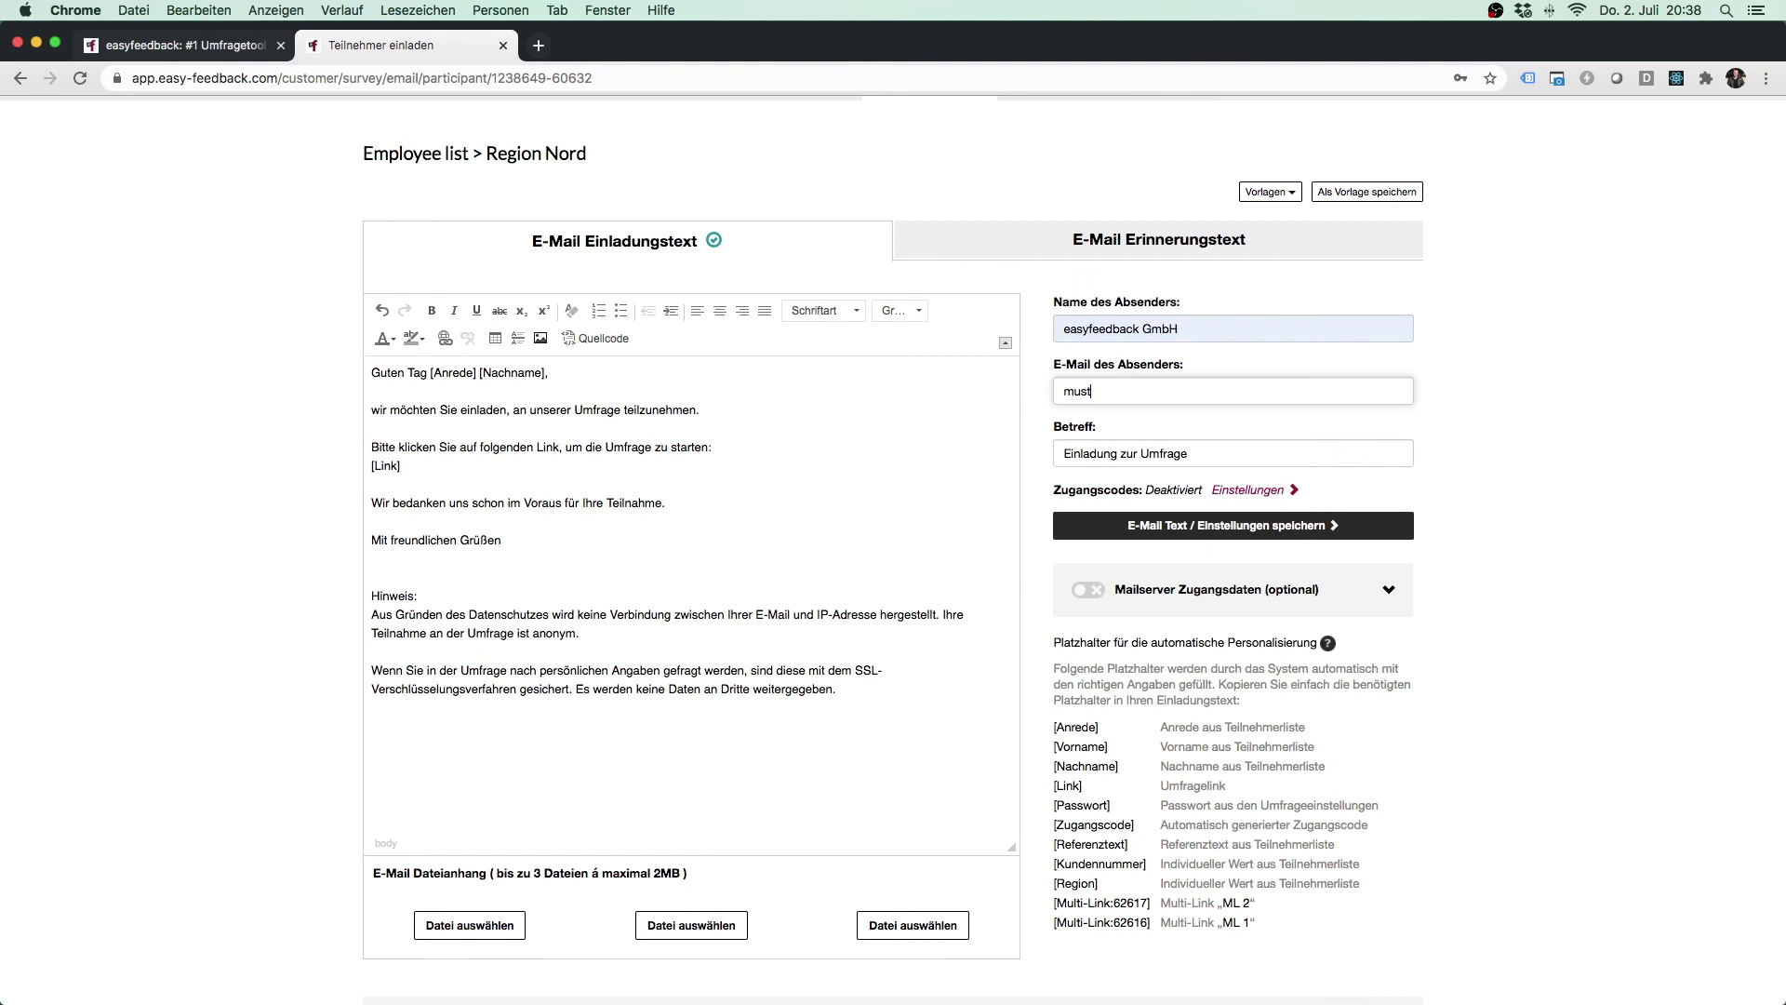
{"action": "left_click", "coordinate": [1395, 528]}
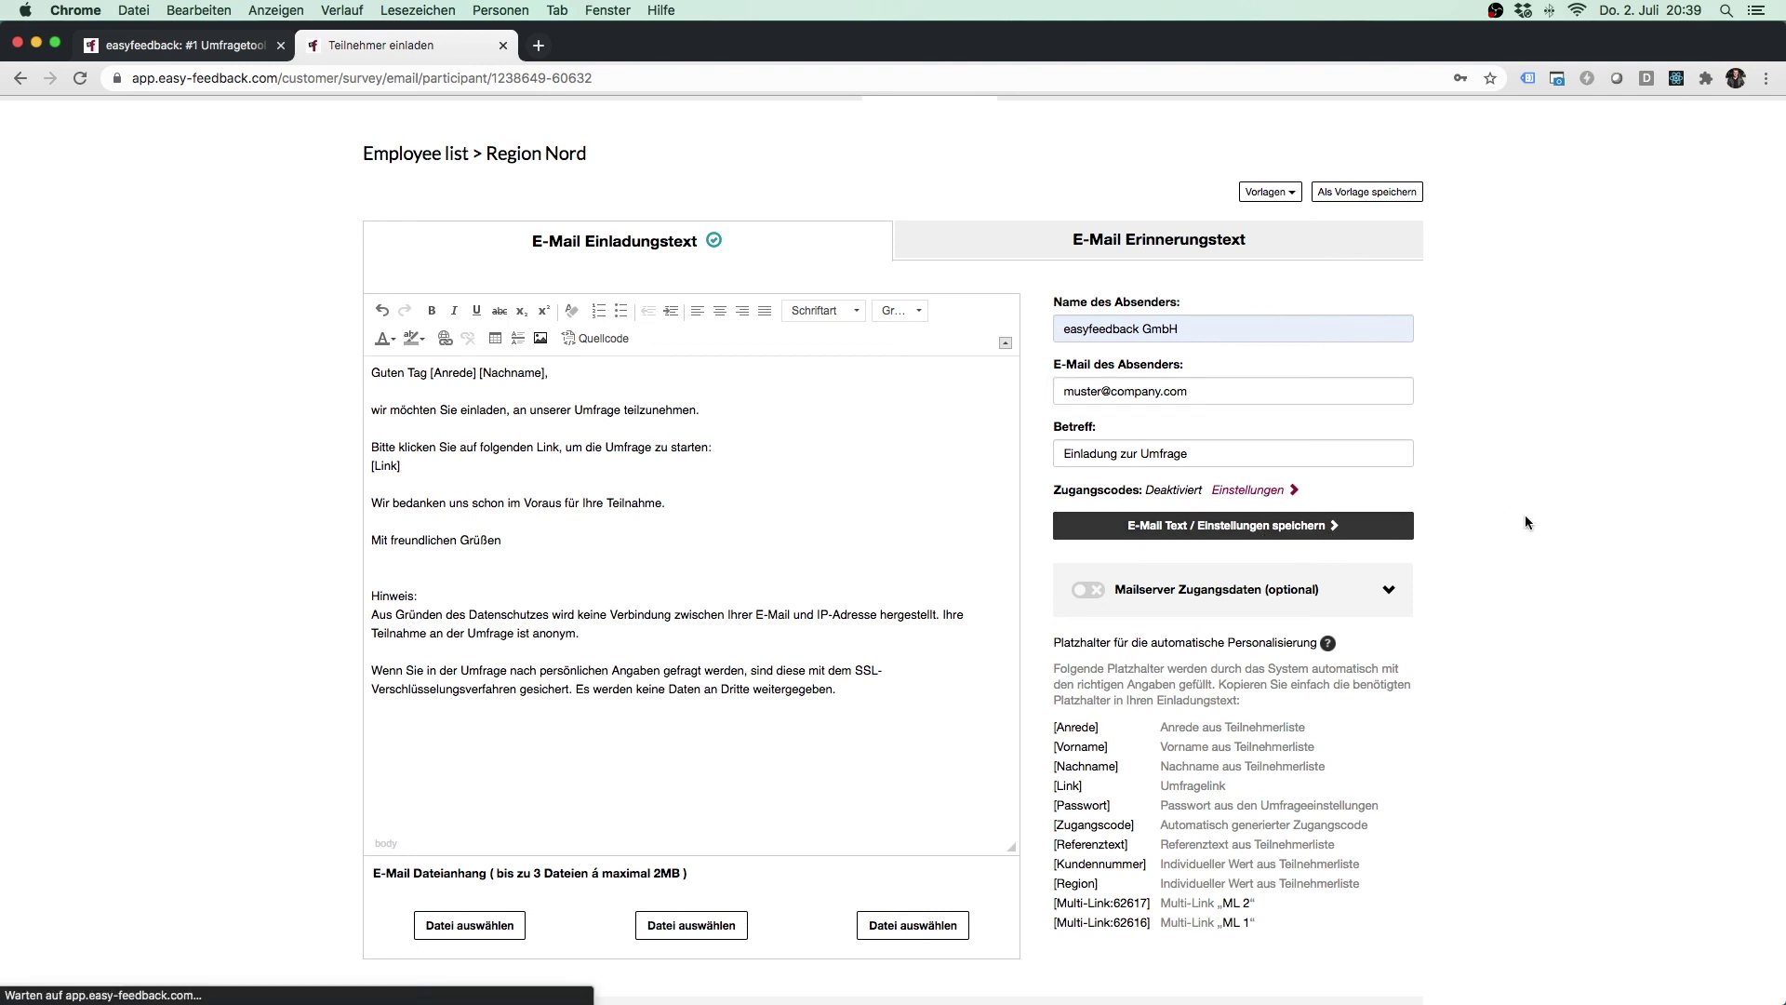
{"action": "scroll", "coordinate": [1504, 557], "scroll_direction": "down", "scroll_amount": 10}
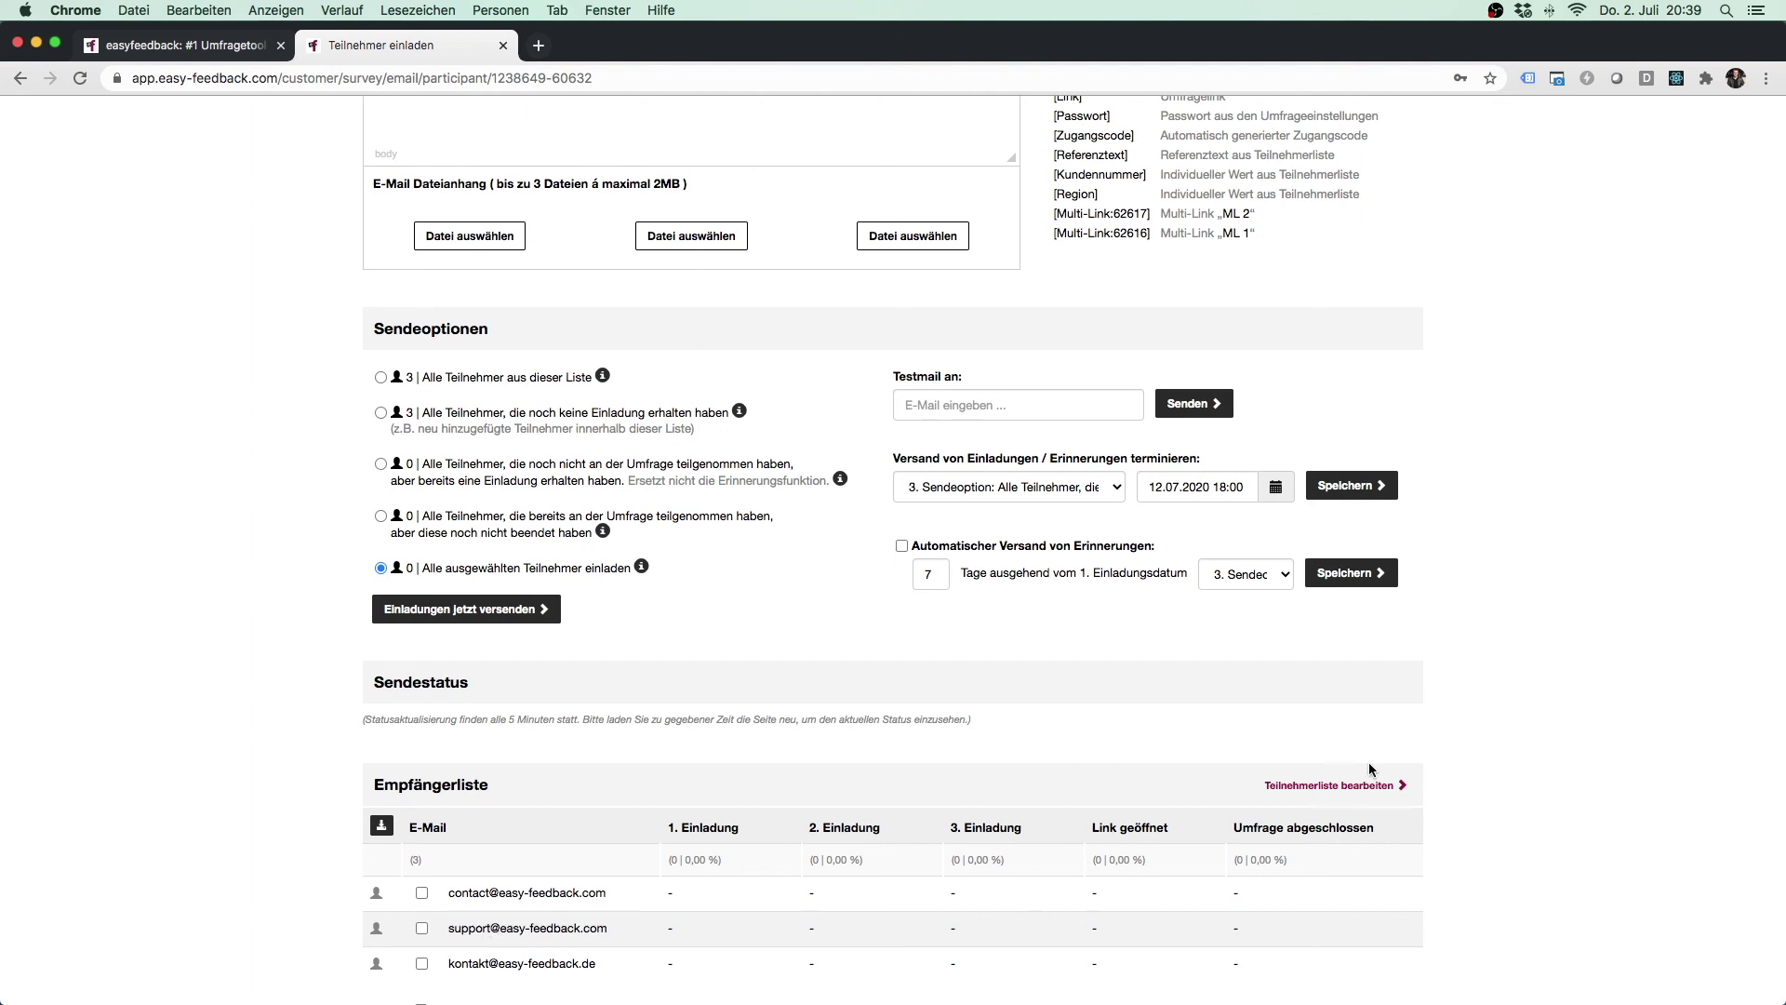
{"action": "scroll", "coordinate": [1447, 711], "scroll_direction": "up", "scroll_amount": 8}
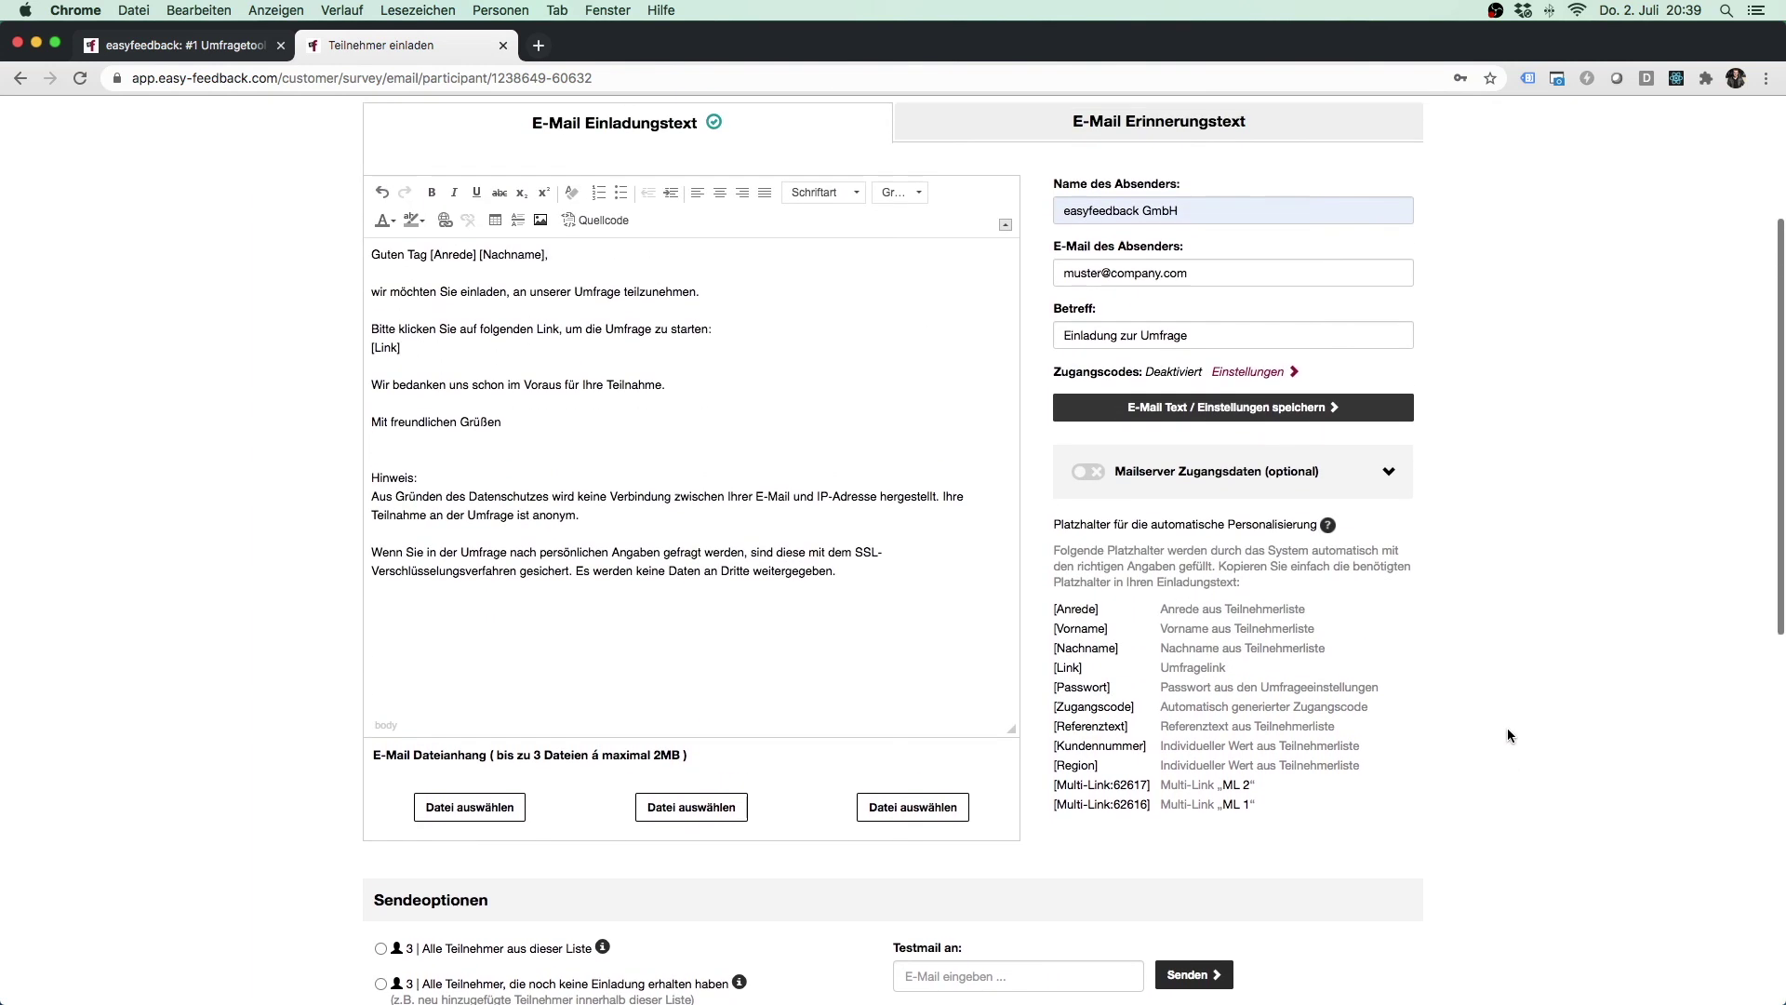
{"action": "scroll", "coordinate": [1507, 735], "scroll_direction": "up", "scroll_amount": 1}
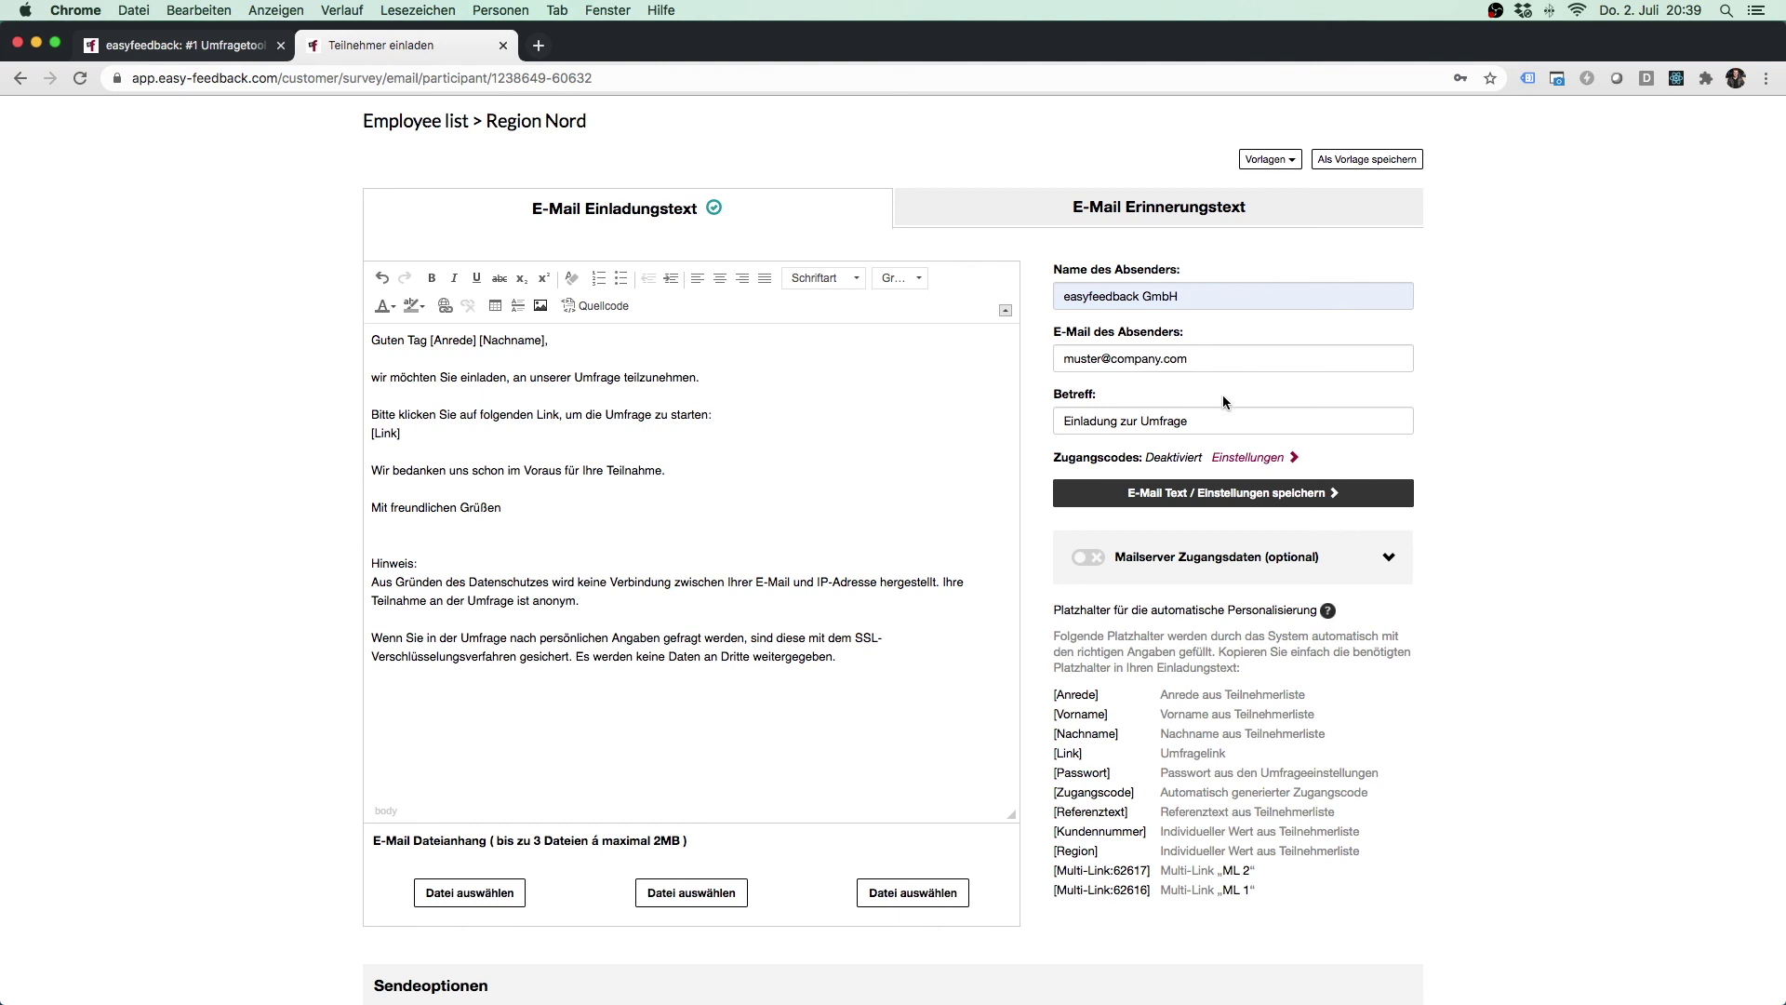
{"action": "double_click", "coordinate": [1110, 358]}
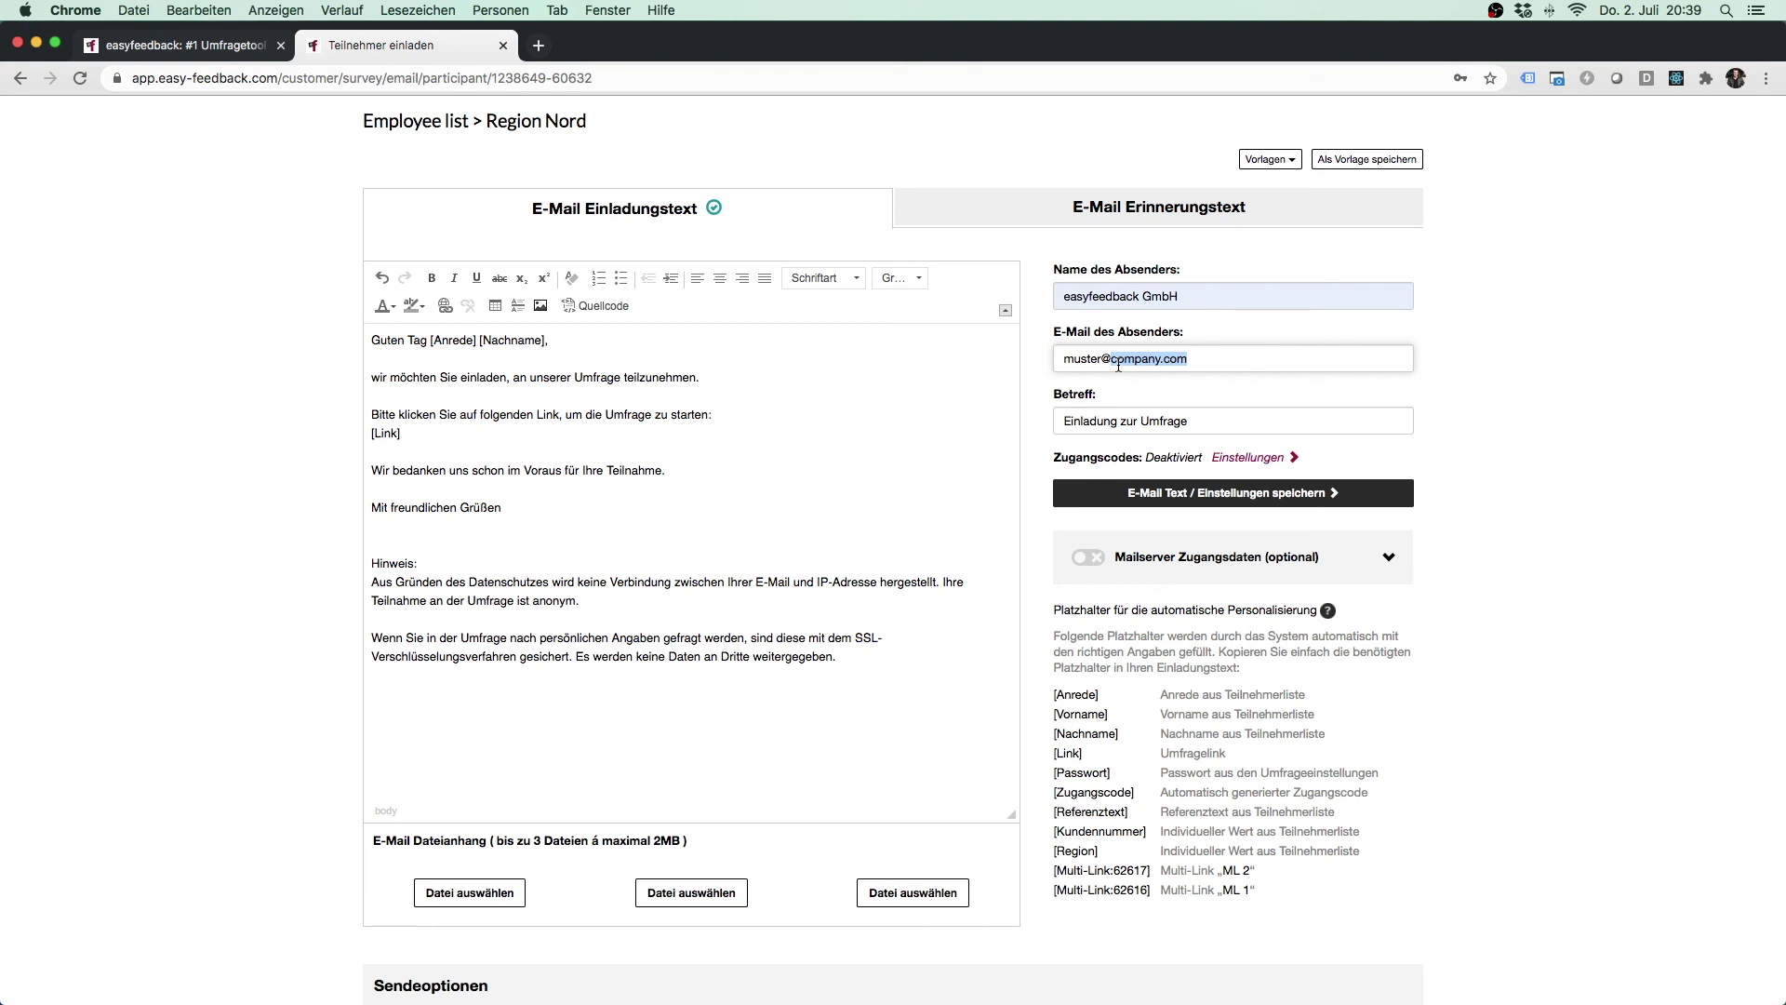
{"action": "scroll", "coordinate": [701, 645], "scroll_direction": "down", "scroll_amount": 10}
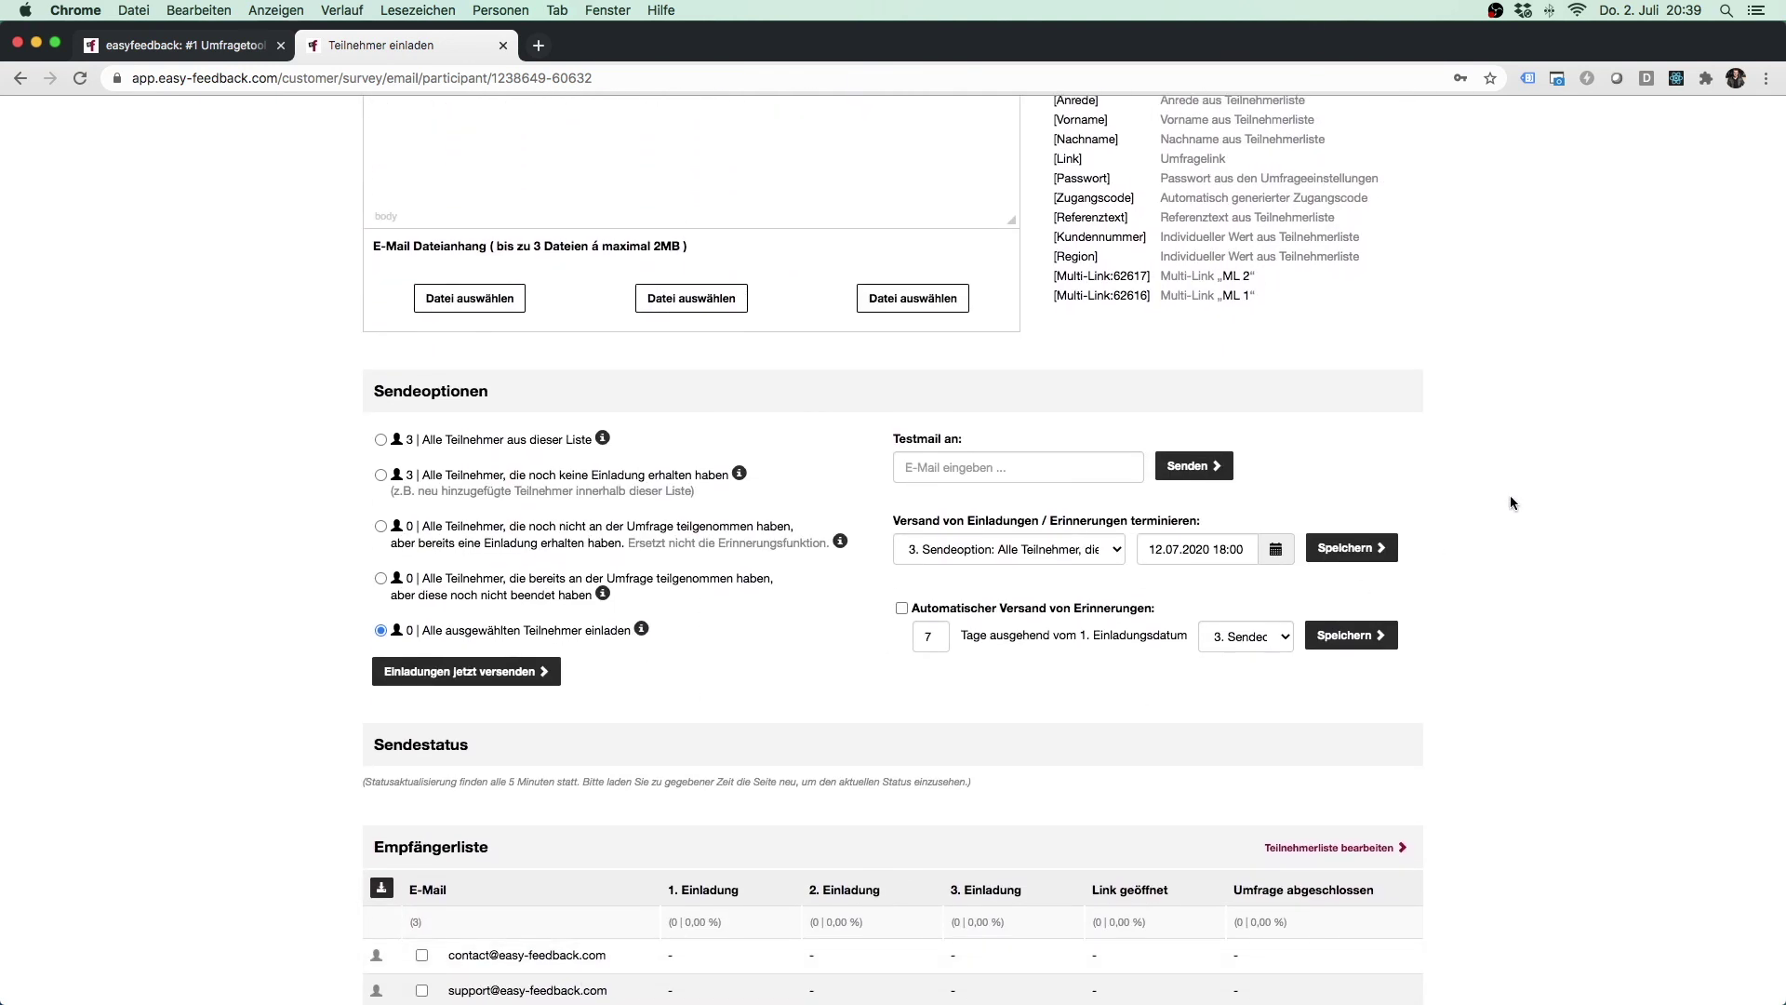
{"action": "scroll", "coordinate": [1512, 499], "scroll_direction": "up", "scroll_amount": 7}
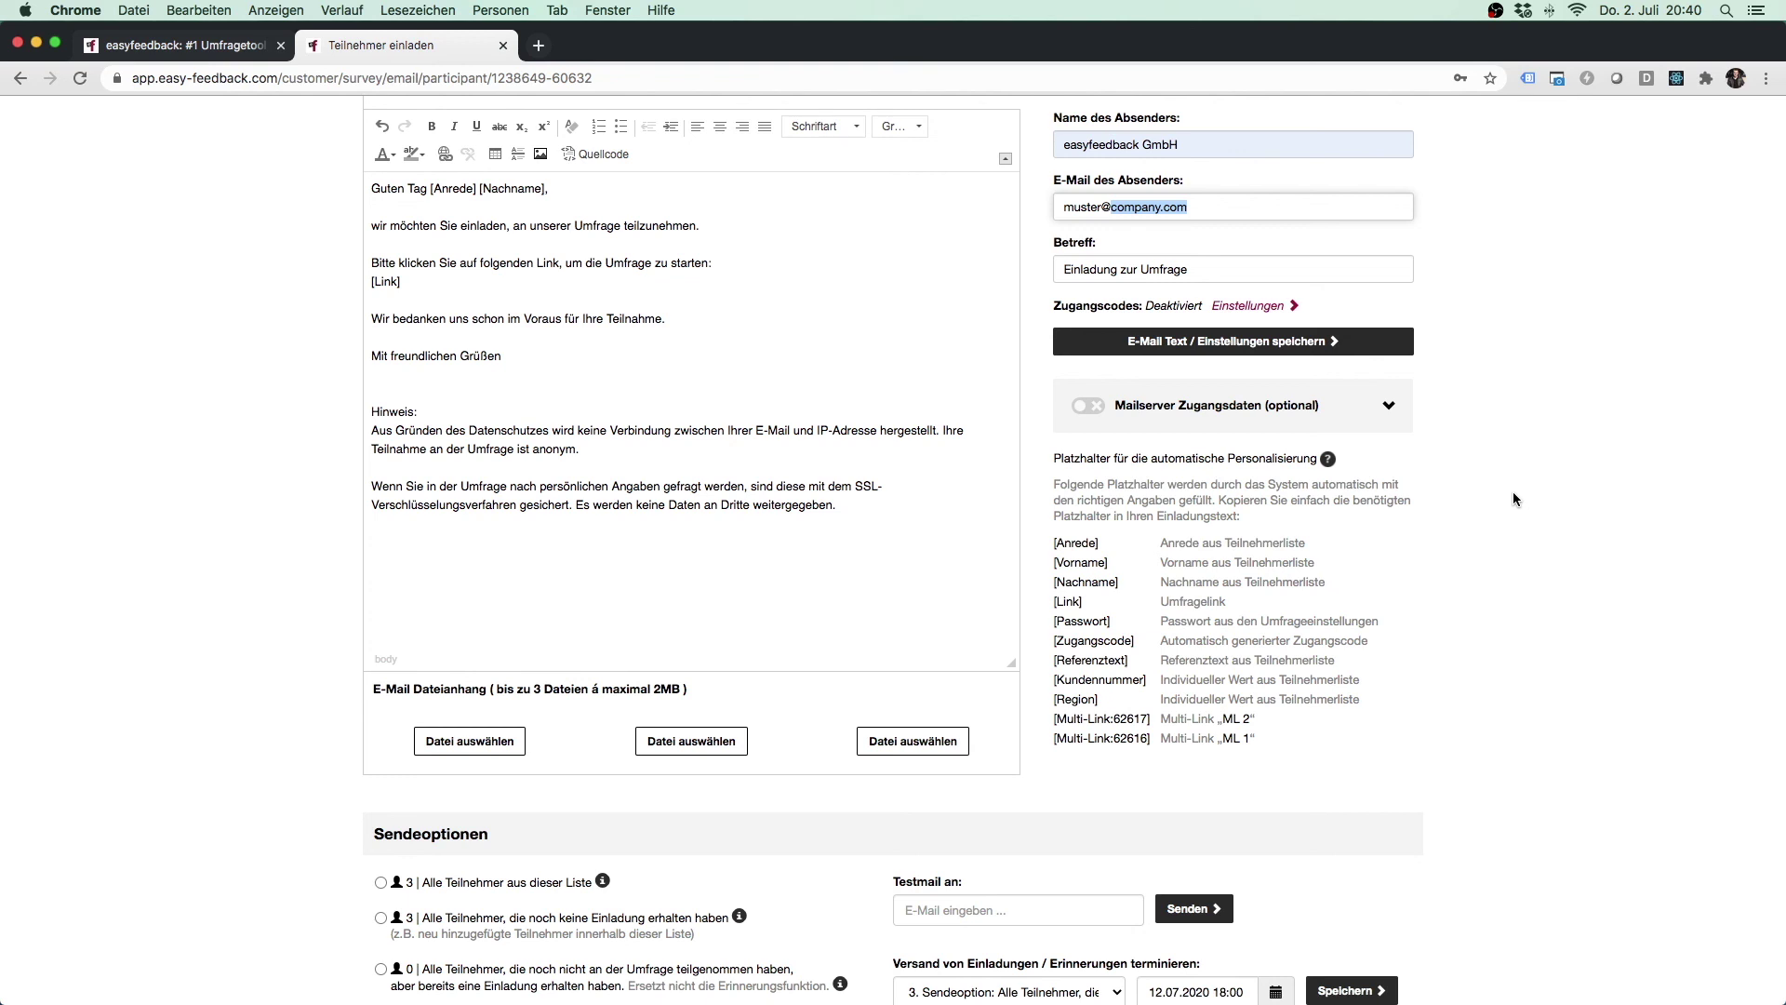
{"action": "left_click", "coordinate": [1514, 500]}
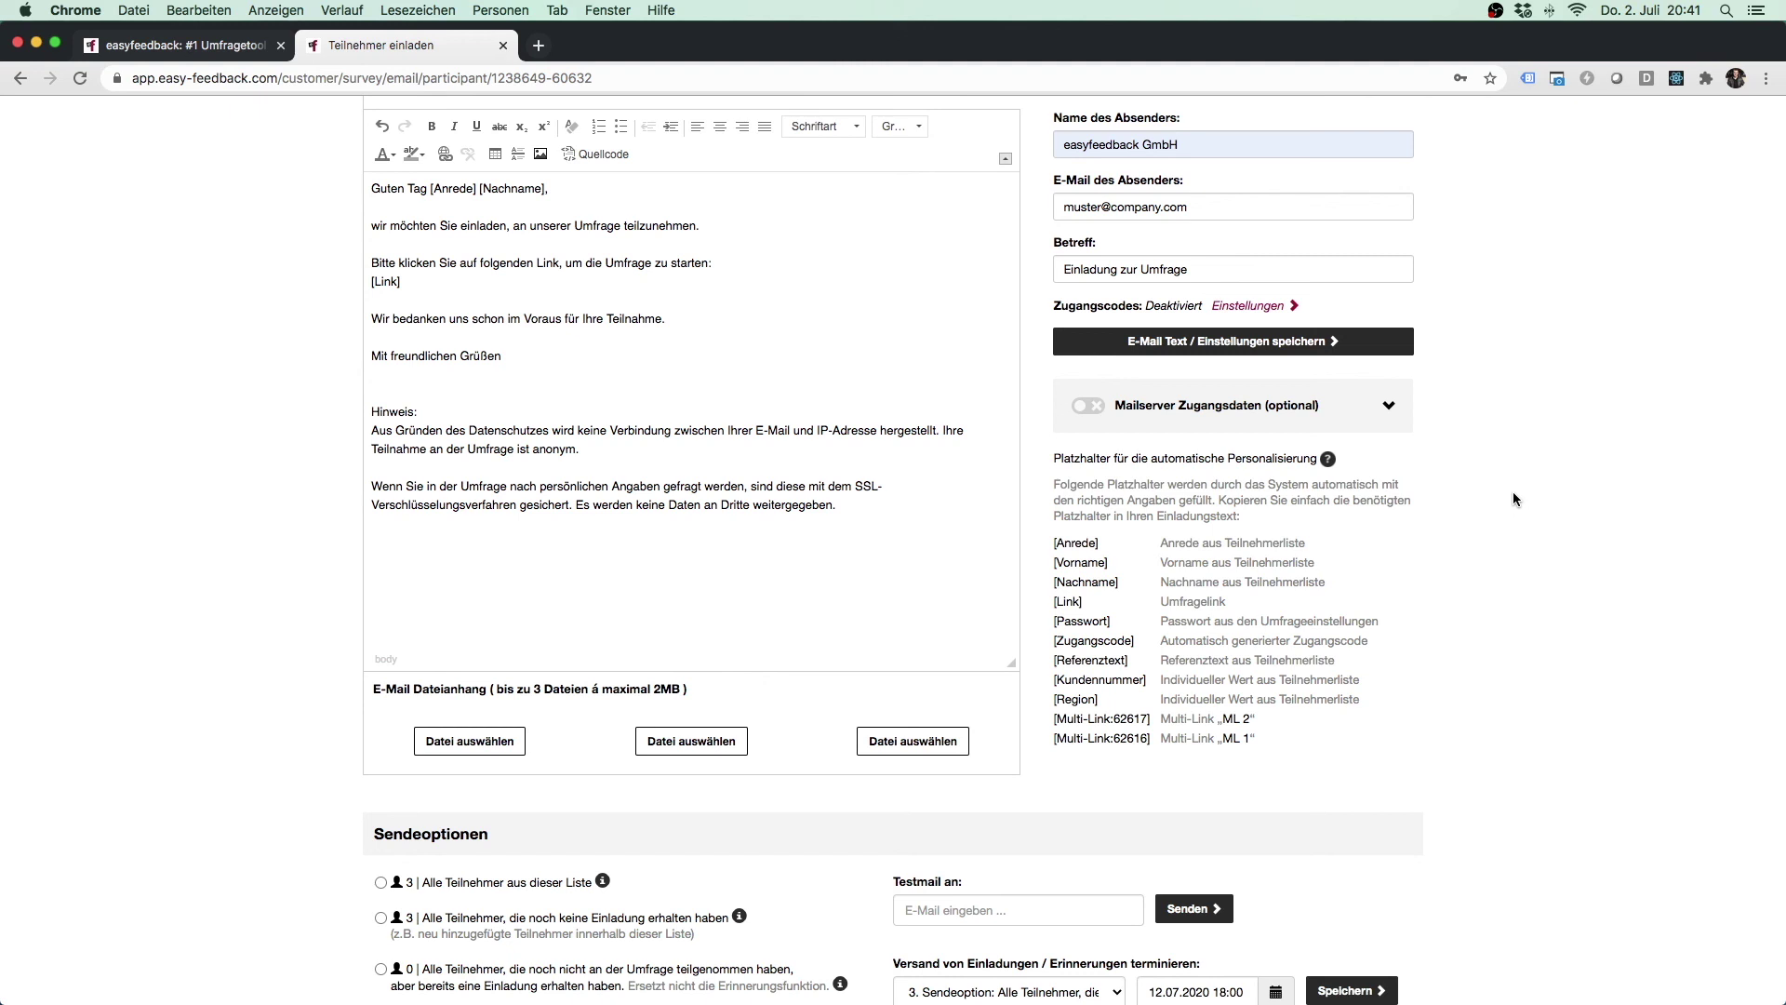
{"action": "scroll", "coordinate": [1513, 500], "scroll_direction": "up", "scroll_amount": 3}
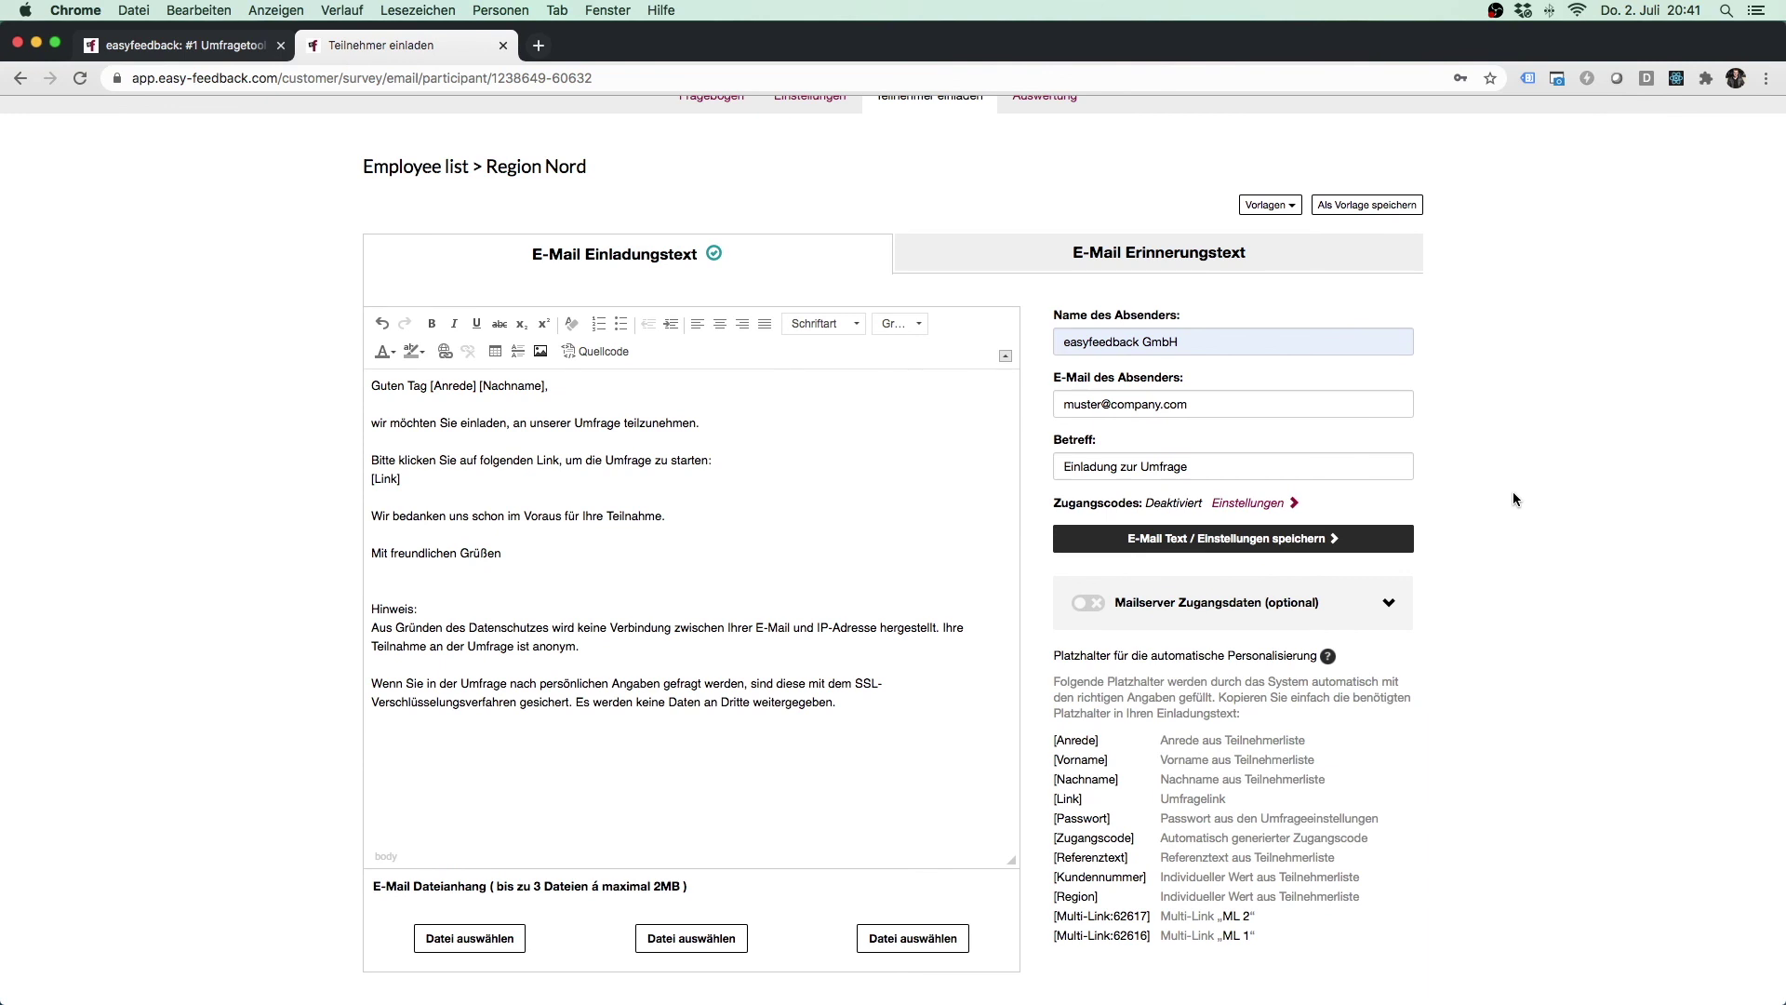